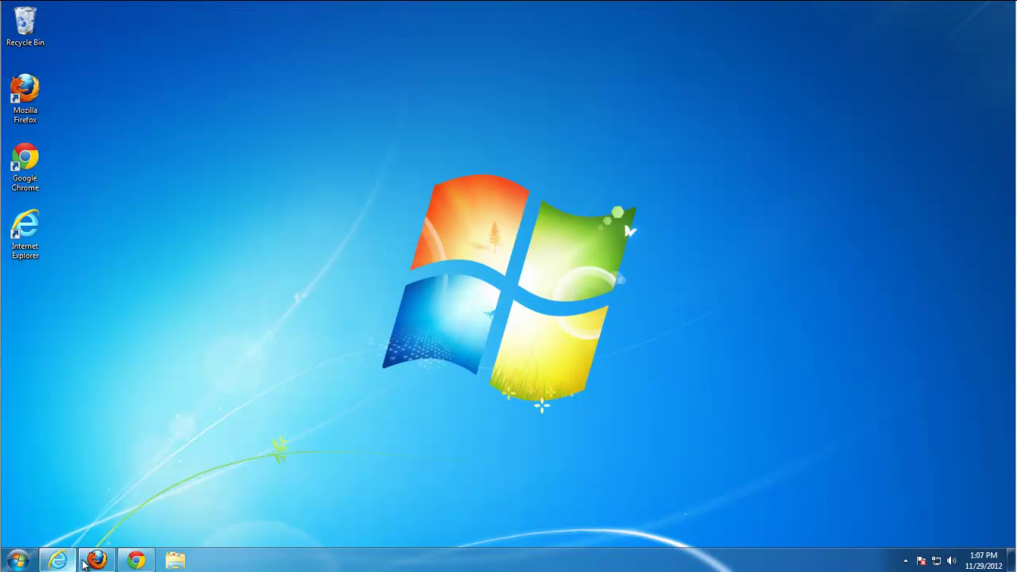
# - Show the Conduit search start page hijacking Firefox, Chrome and Internet Explorer
pyautogui.click(96, 560)
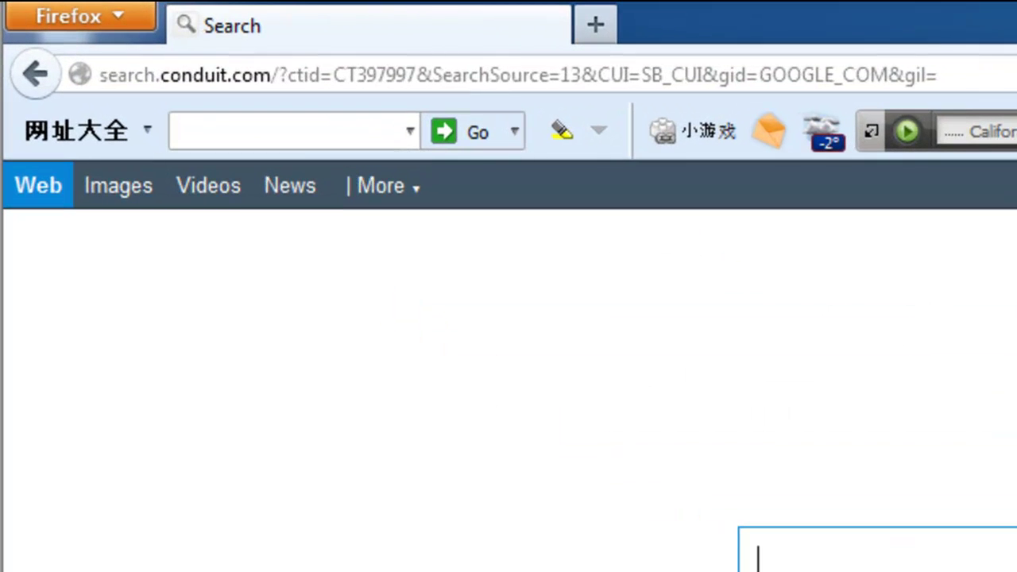
pyautogui.click(286, 70)
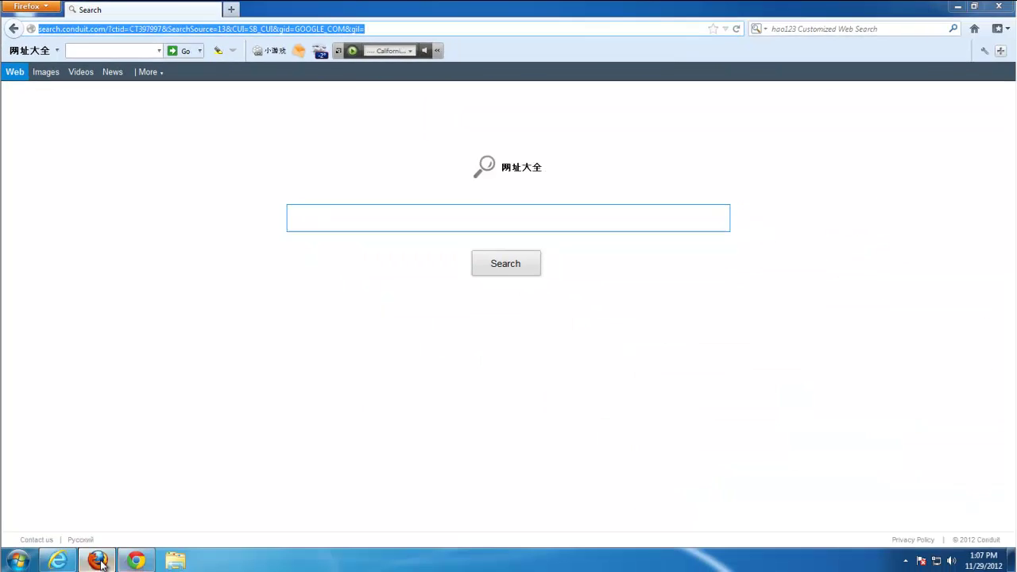
pyautogui.click(100, 562)
pyautogui.click(136, 560)
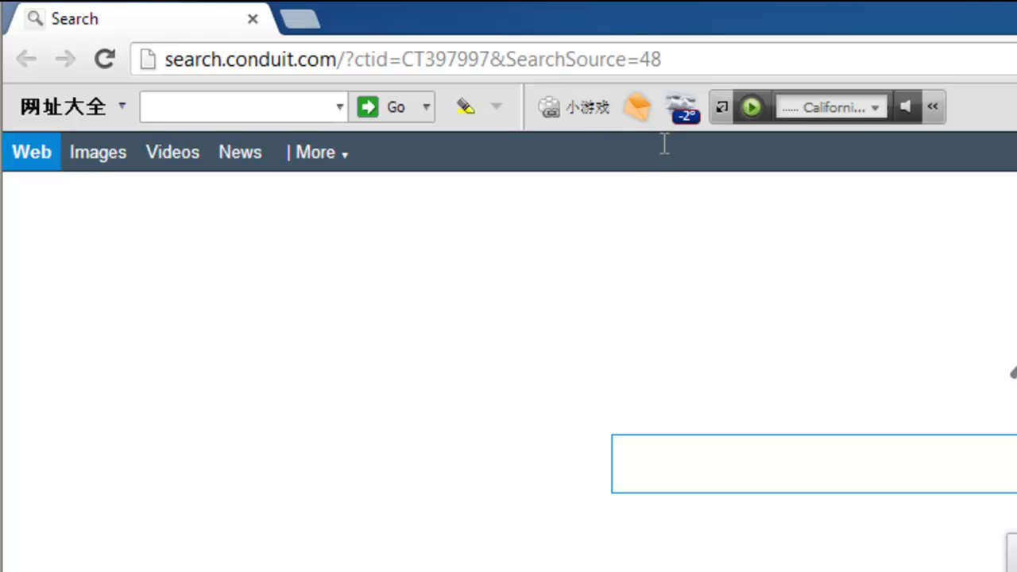
pyautogui.click(585, 71)
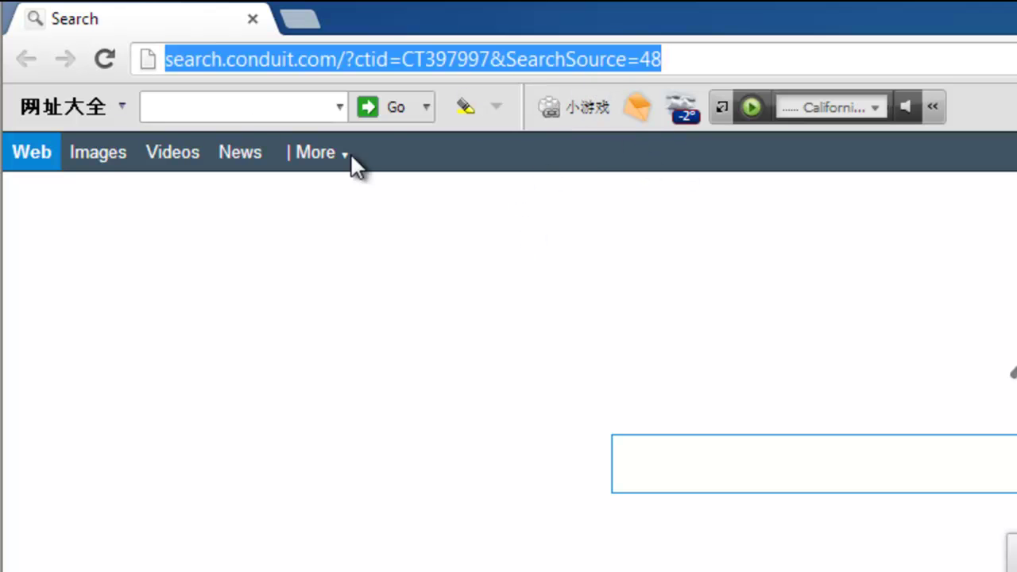
pyautogui.click(448, 219)
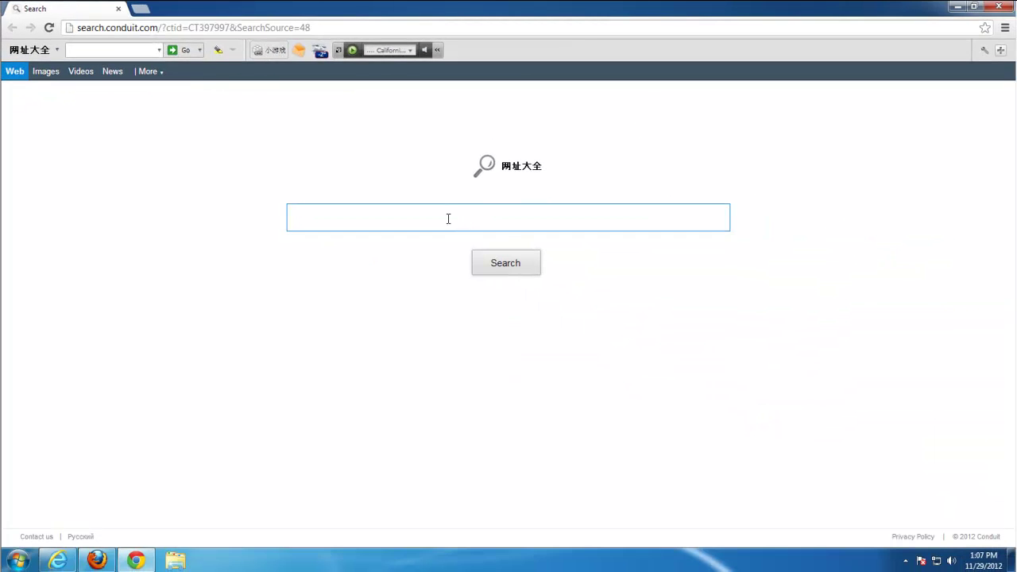
pyautogui.click(137, 560)
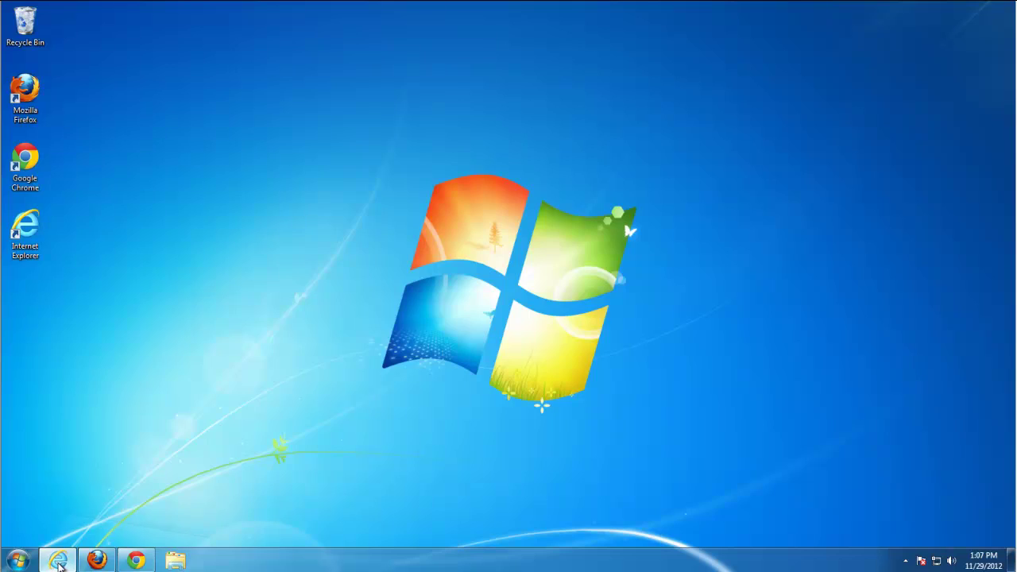
pyautogui.click(58, 556)
pyautogui.click(101, 26)
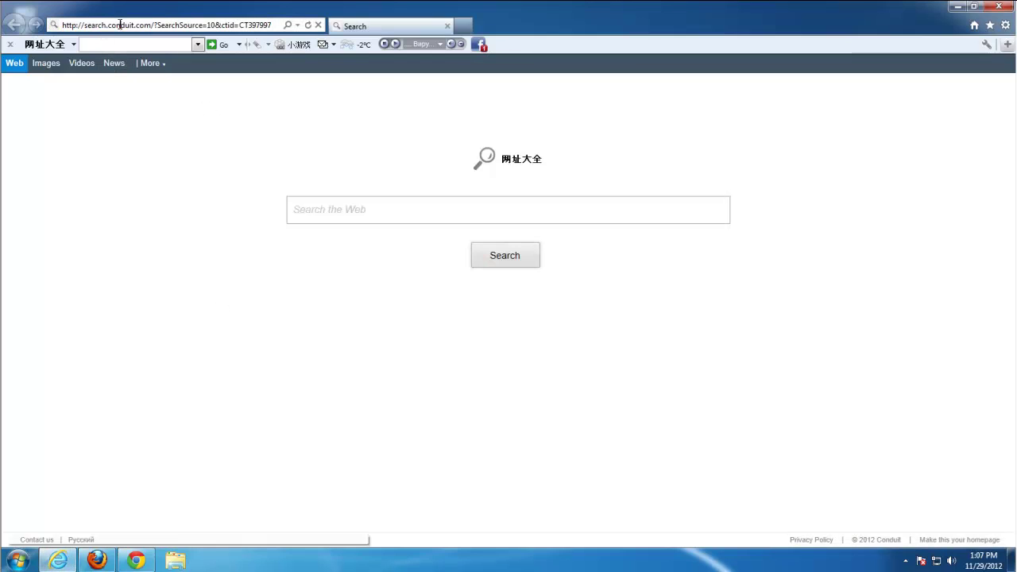
pyautogui.click(70, 557)
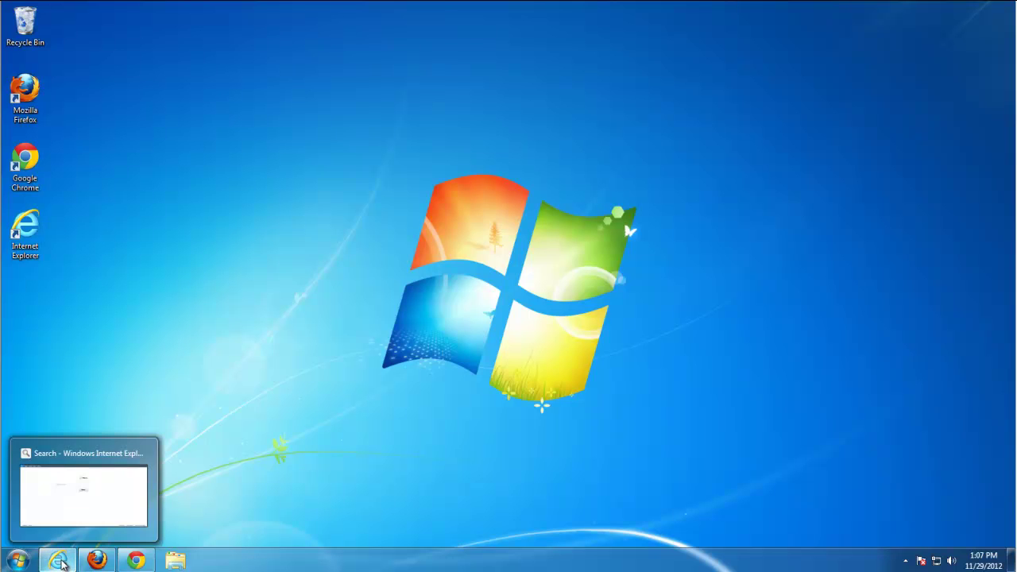
# - Close the Internet Explorer, Firefox and Chrome windows and refresh the desktop
pyautogui.rightClick(69, 561)
pyautogui.click(62, 527)
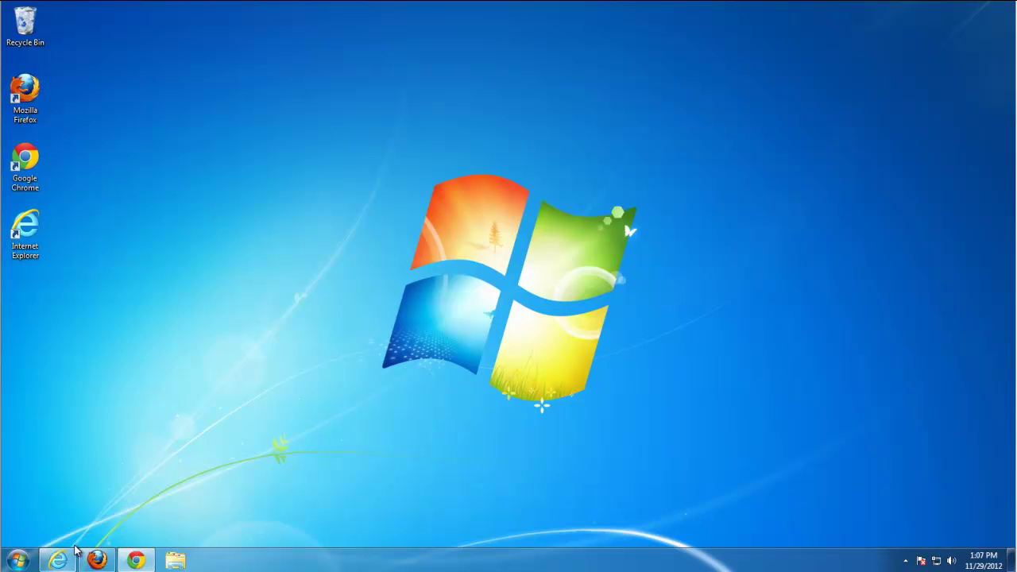
pyautogui.rightClick(98, 561)
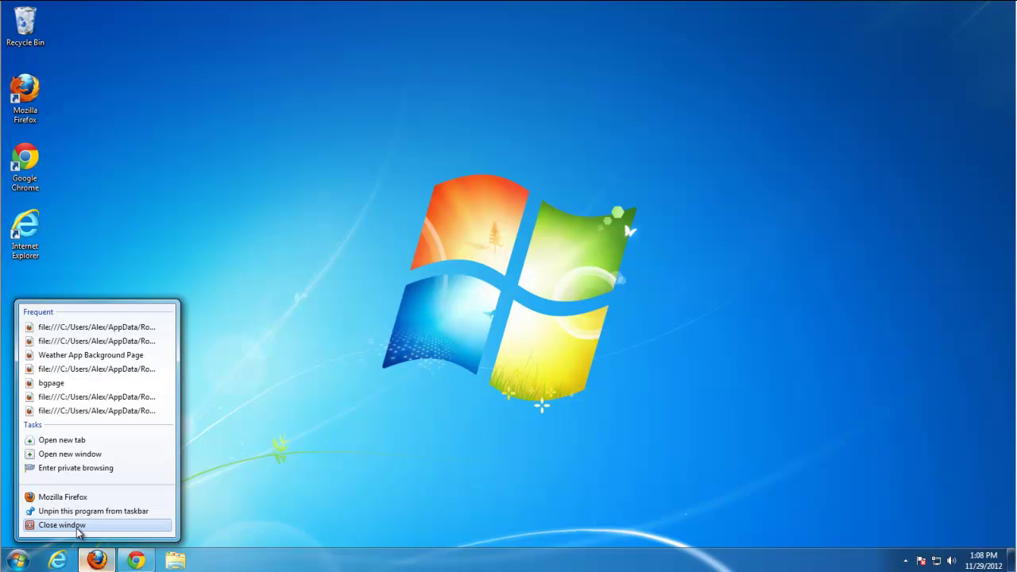
pyautogui.click(78, 525)
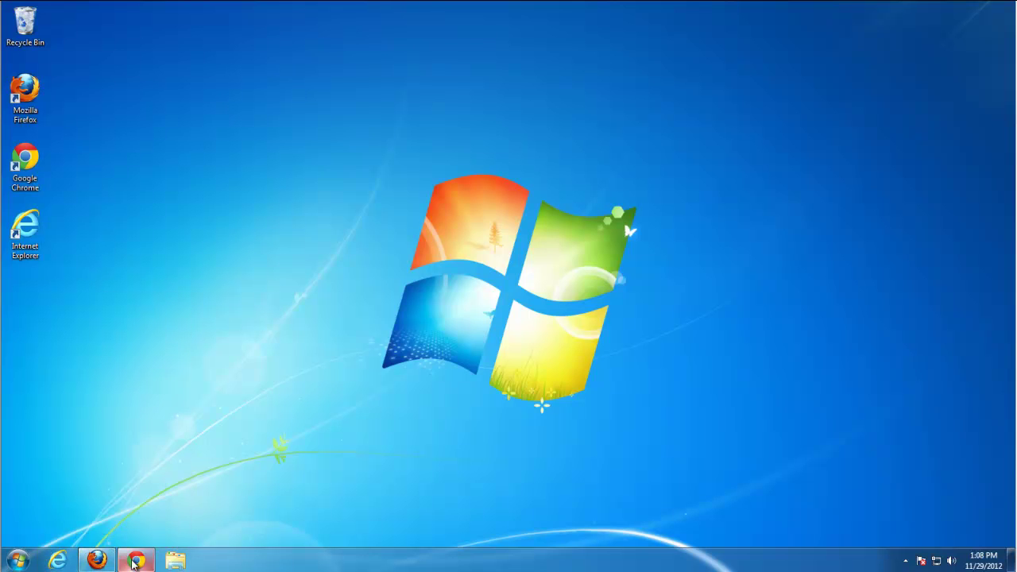
pyautogui.rightClick(134, 561)
pyautogui.click(94, 526)
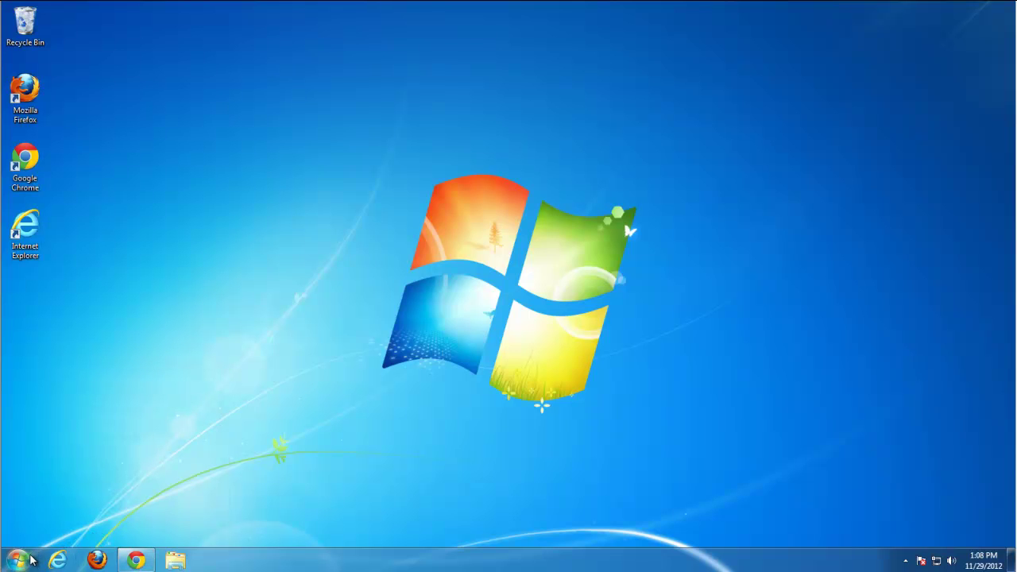
pyautogui.rightClick(247, 224)
pyautogui.click(284, 260)
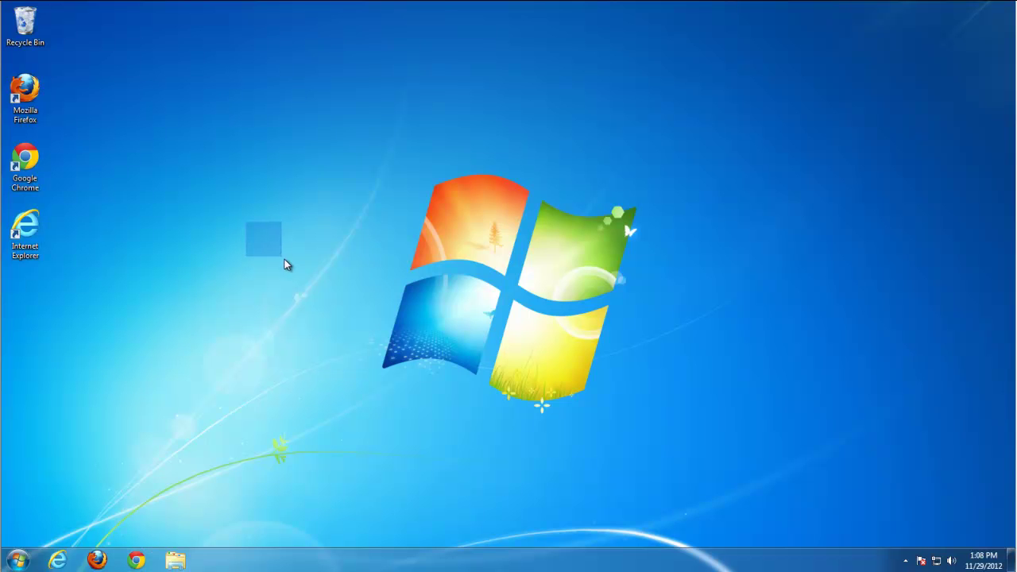
pyautogui.moveTo(284, 261); pyautogui.dragTo(101, 294)
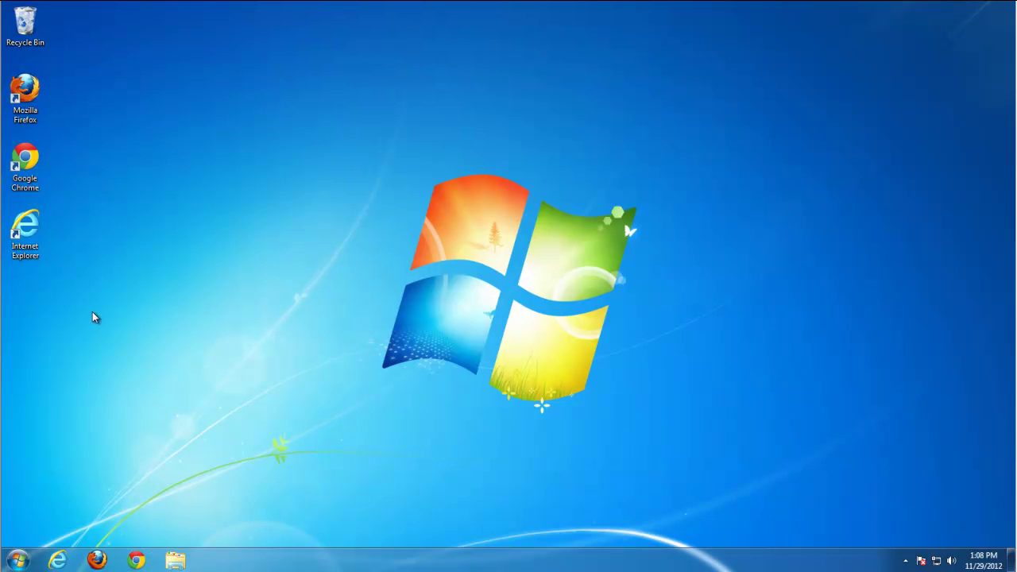
# - Uninstall hao123 Toolbar from Control Panel's Programs and Features, confirming with Yes
pyautogui.click(17, 564)
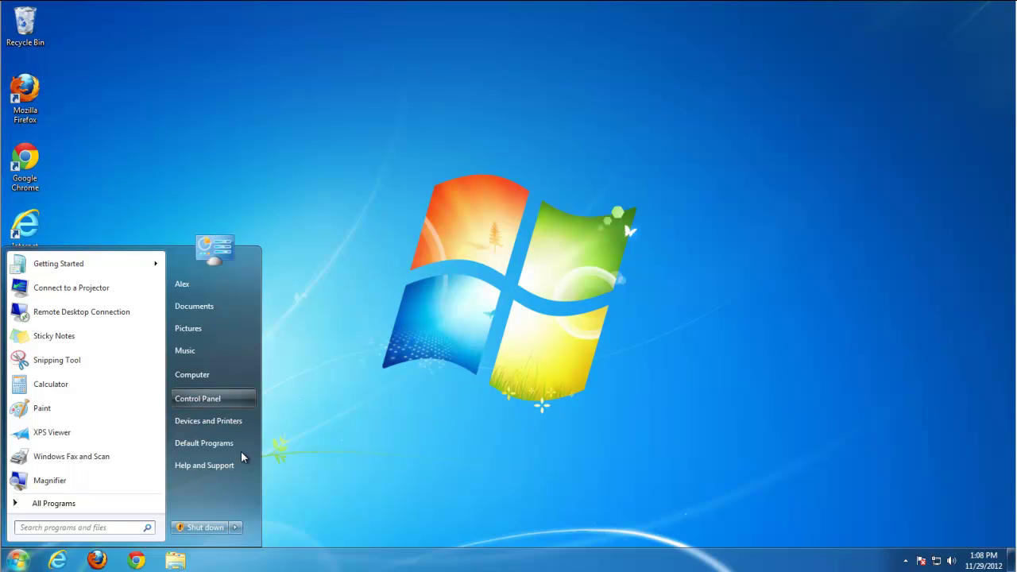
pyautogui.click(201, 398)
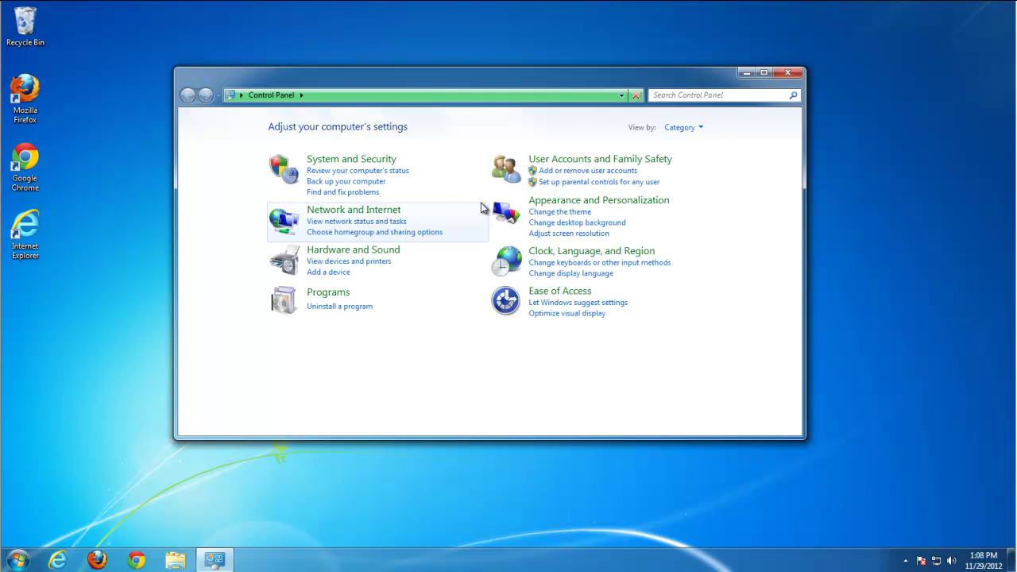
pyautogui.click(335, 308)
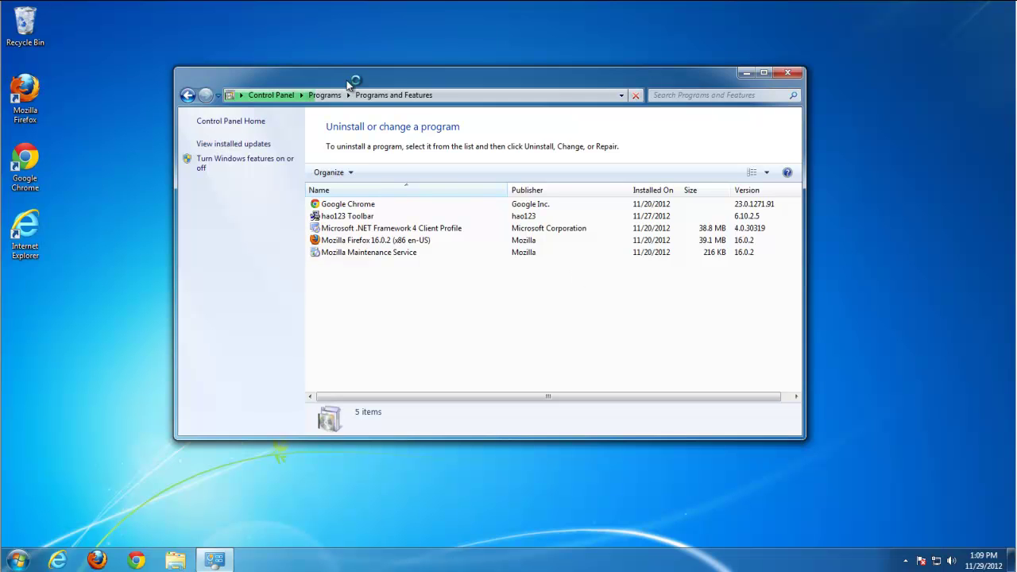
pyautogui.moveTo(350, 83); pyautogui.dragTo(316, 70)
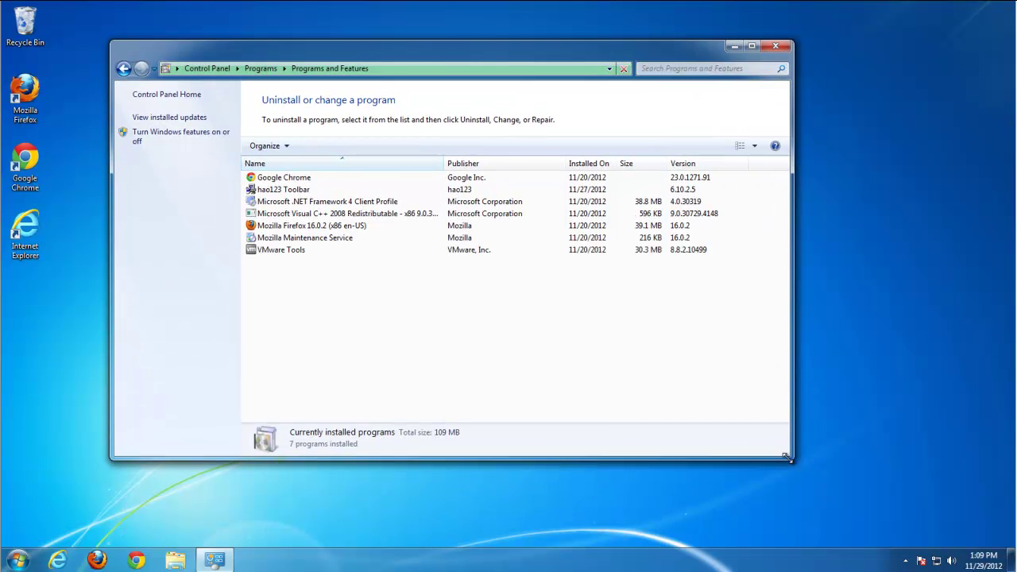
pyautogui.click(292, 191)
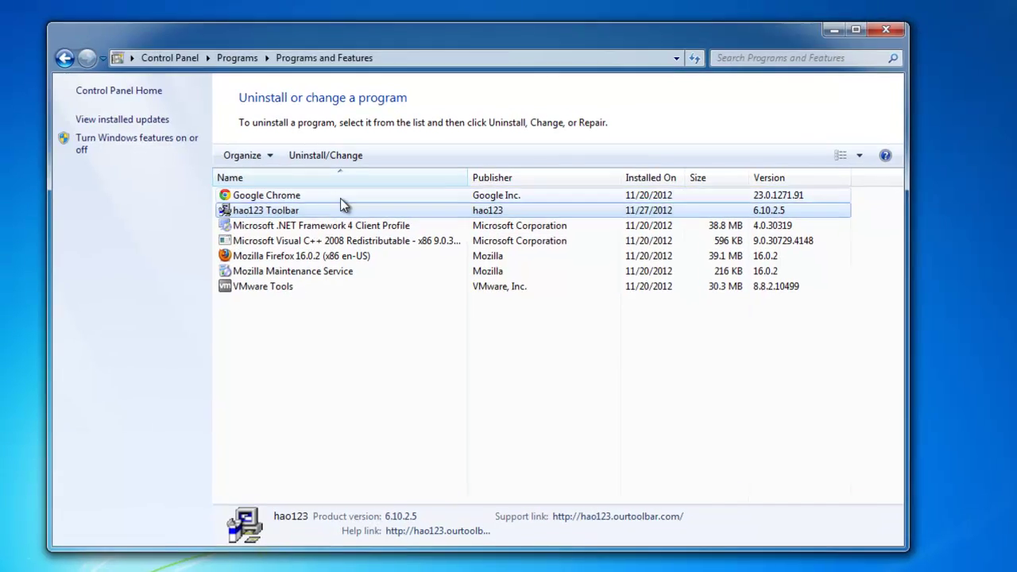
pyautogui.click(314, 158)
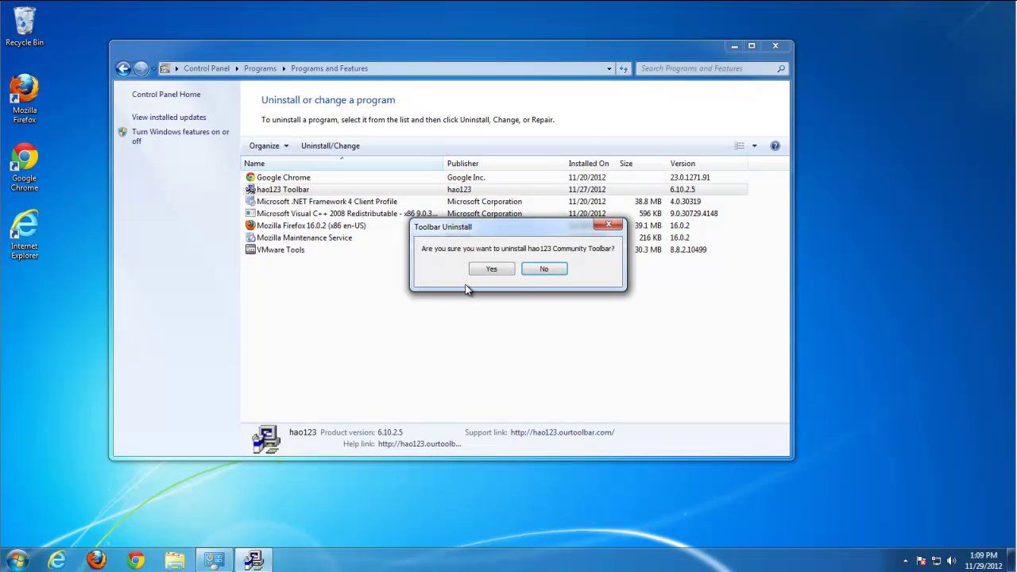
pyautogui.click(488, 271)
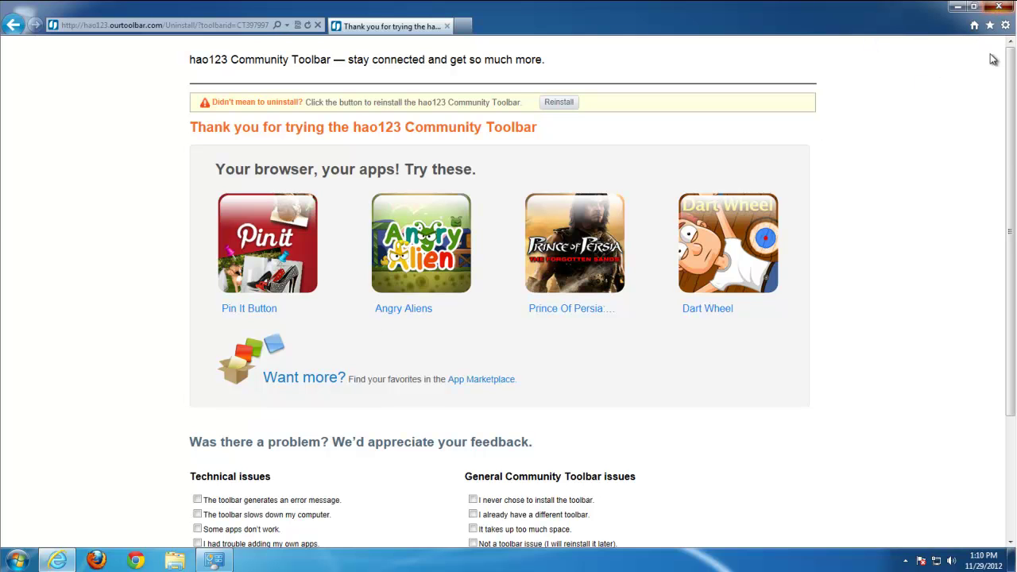
# - Close the hao123 feedback page and Programs and Features, then relaunch Internet Explorer
pyautogui.hotkey('alt', 'F4')
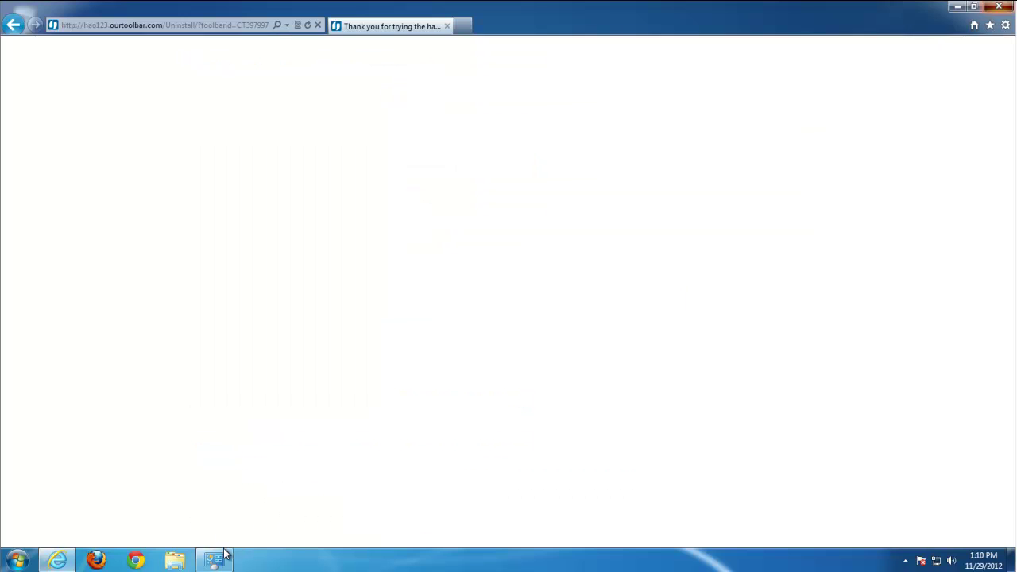
pyautogui.click(774, 48)
pyautogui.click(56, 560)
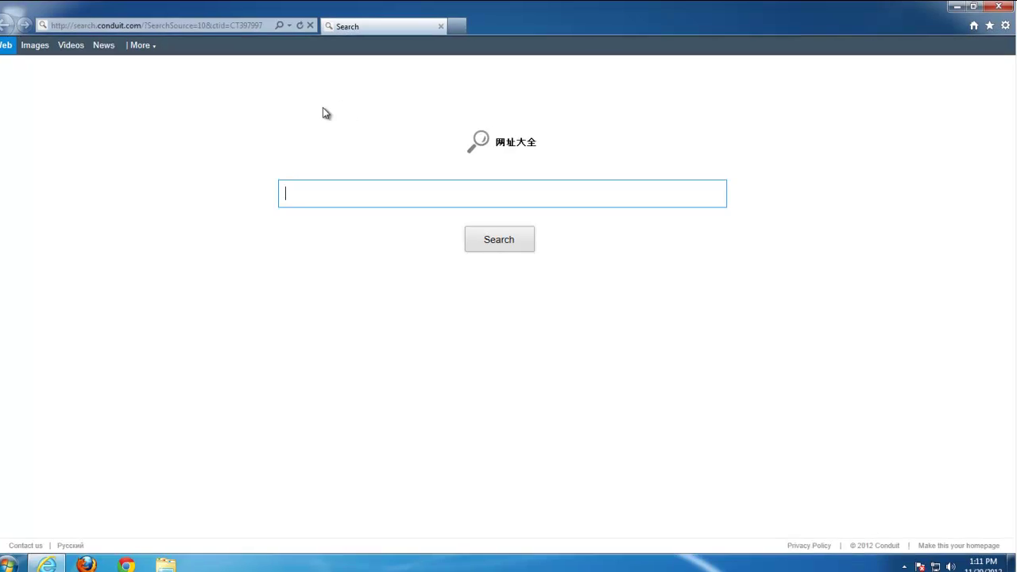
# - Set Internet Explorer's home page to blank (about:blank) in Internet Options and apply it
pyautogui.click(1006, 25)
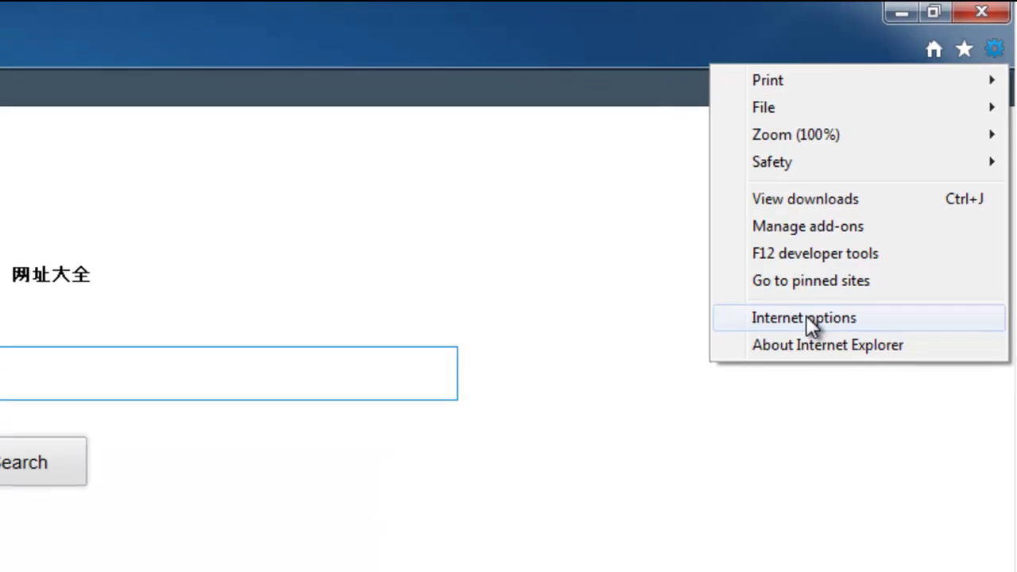
pyautogui.click(806, 317)
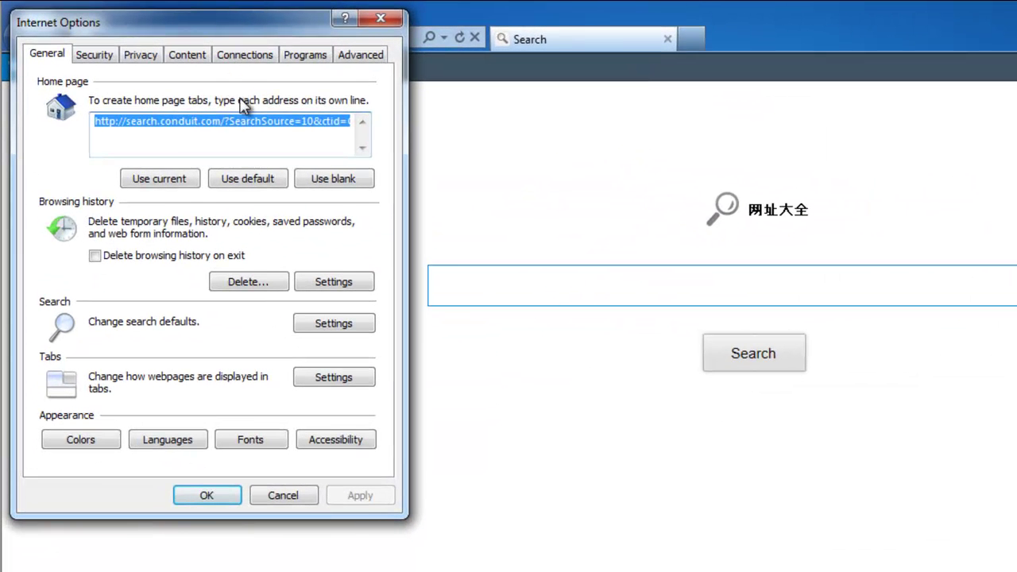
pyautogui.click(317, 178)
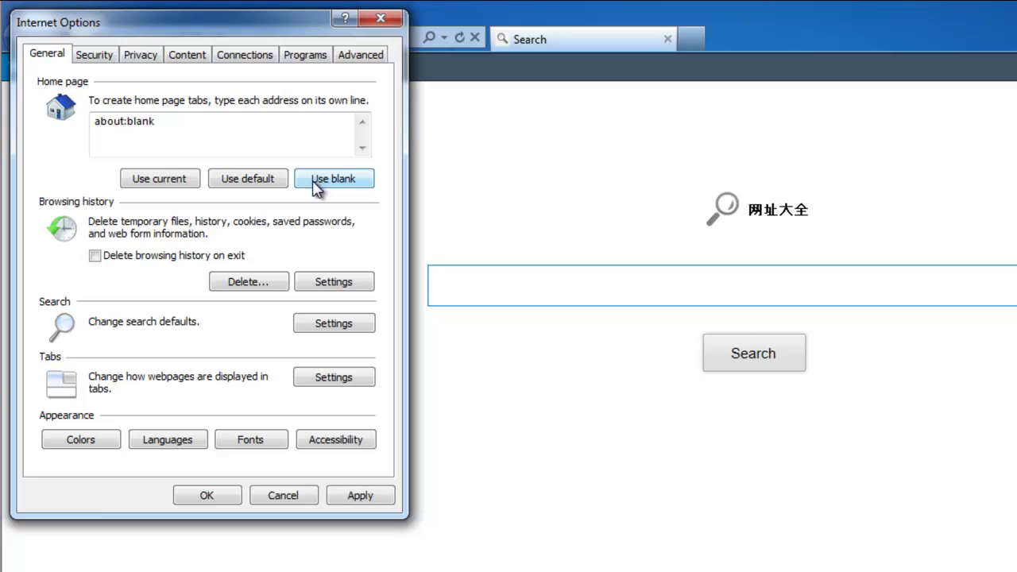
pyautogui.click(355, 496)
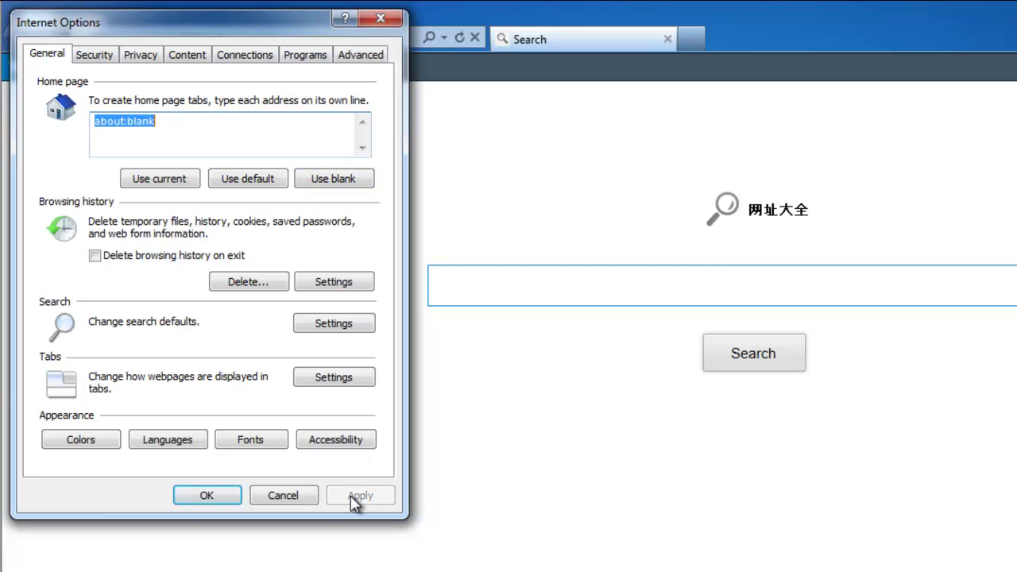
pyautogui.click(330, 332)
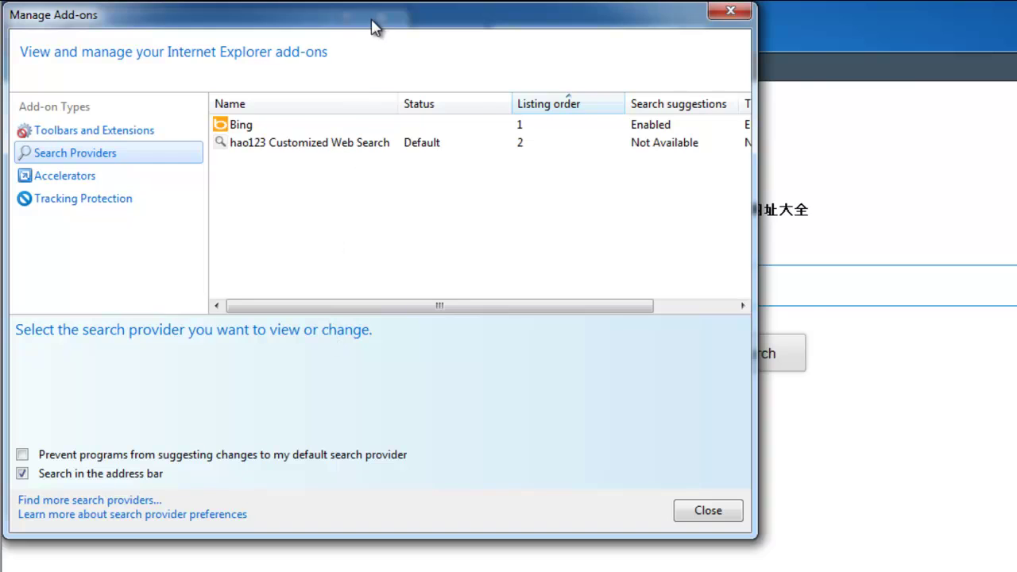
# - Add Google Search from the add-ons gallery as Internet Explorer's default search provider
pyautogui.moveTo(371, 22); pyautogui.dragTo(676, 171)
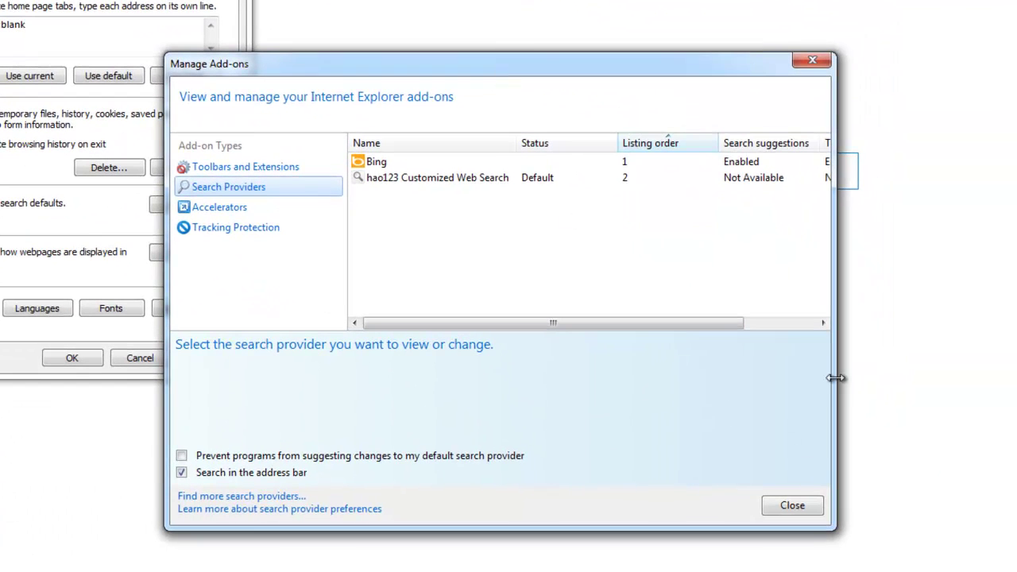
pyautogui.moveTo(834, 378); pyautogui.dragTo(957, 374)
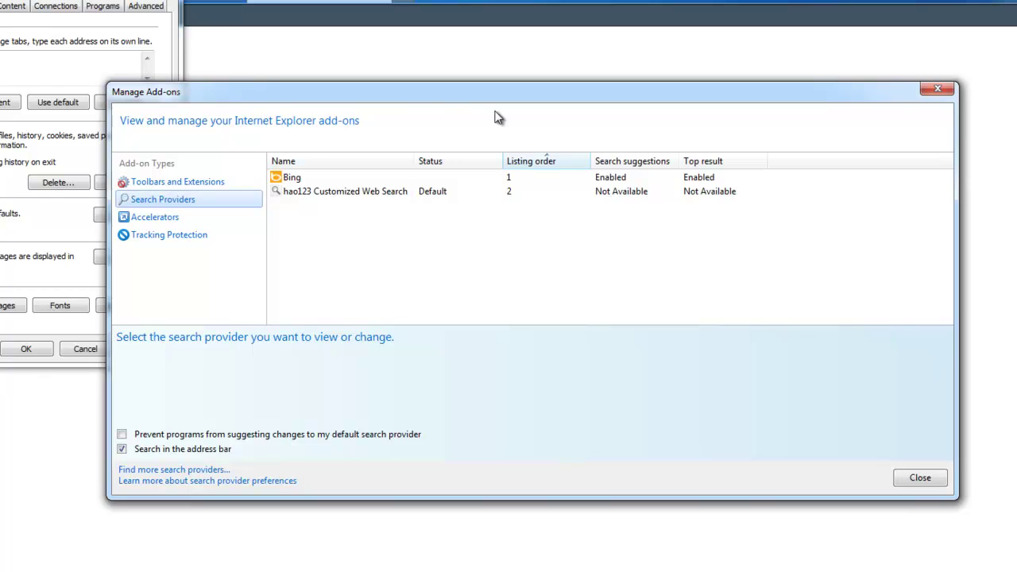
pyautogui.moveTo(423, 101); pyautogui.dragTo(340, 97)
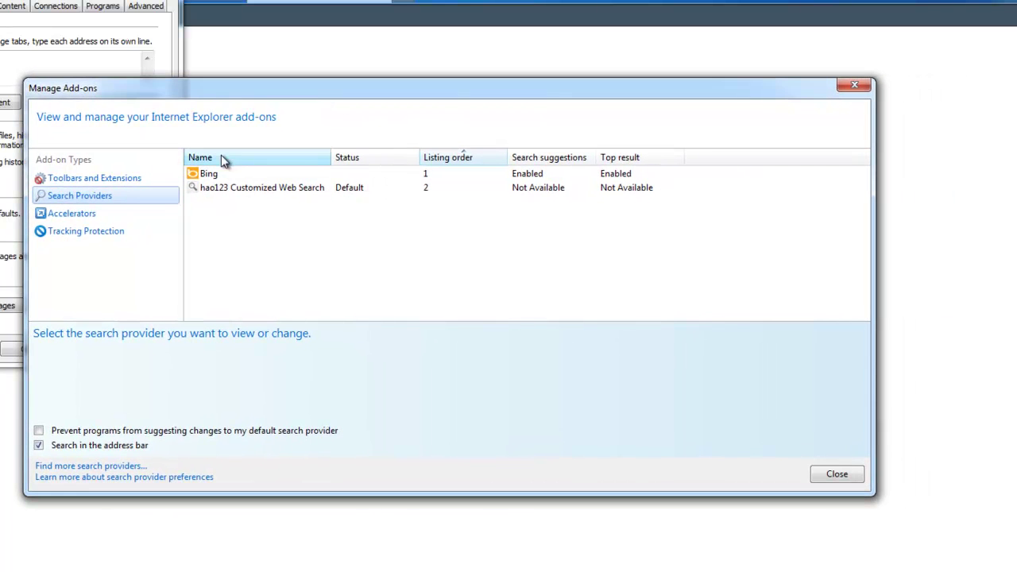
pyautogui.click(70, 471)
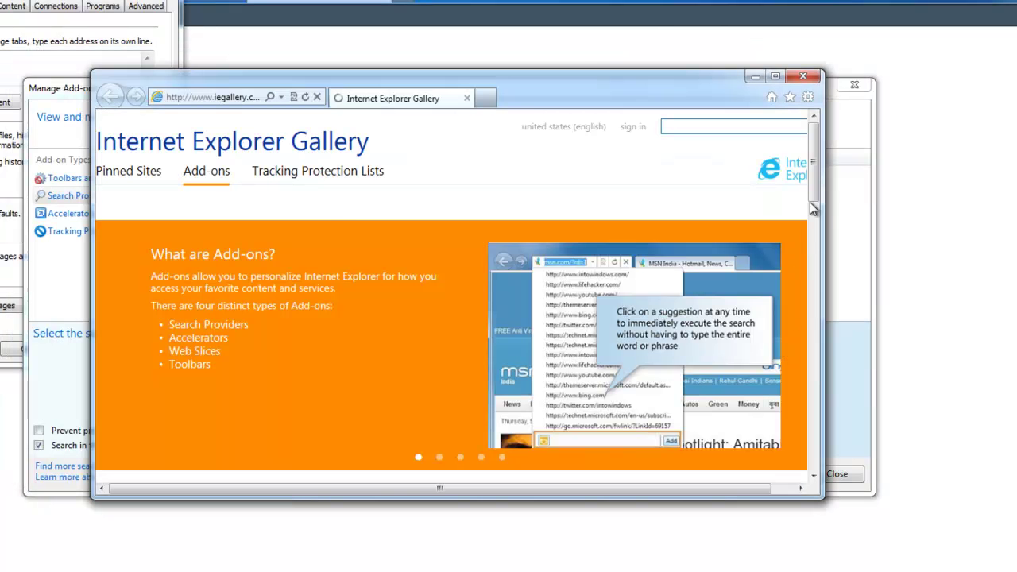
pyautogui.scroll(-3, 820, 215)
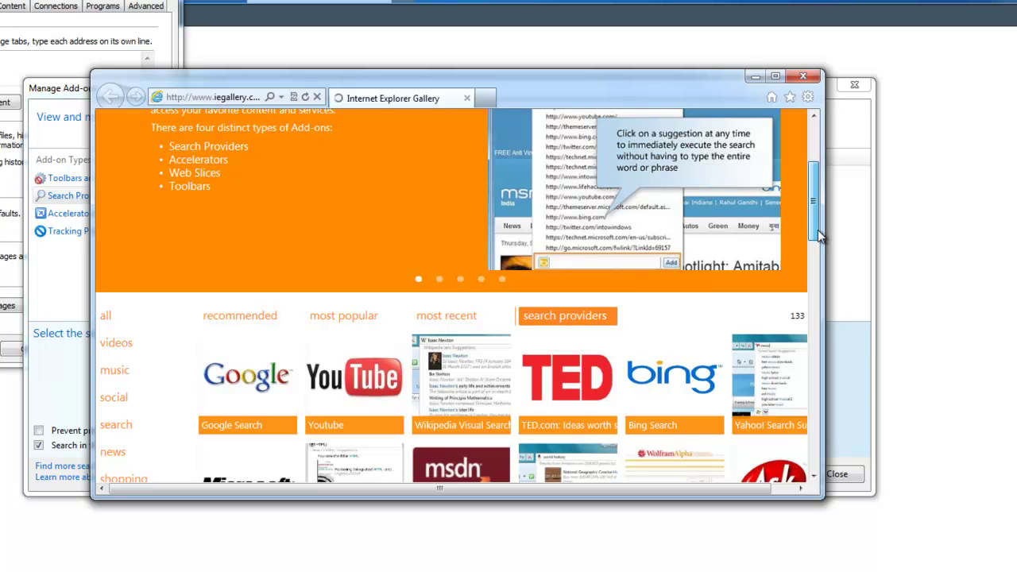
pyautogui.click(241, 373)
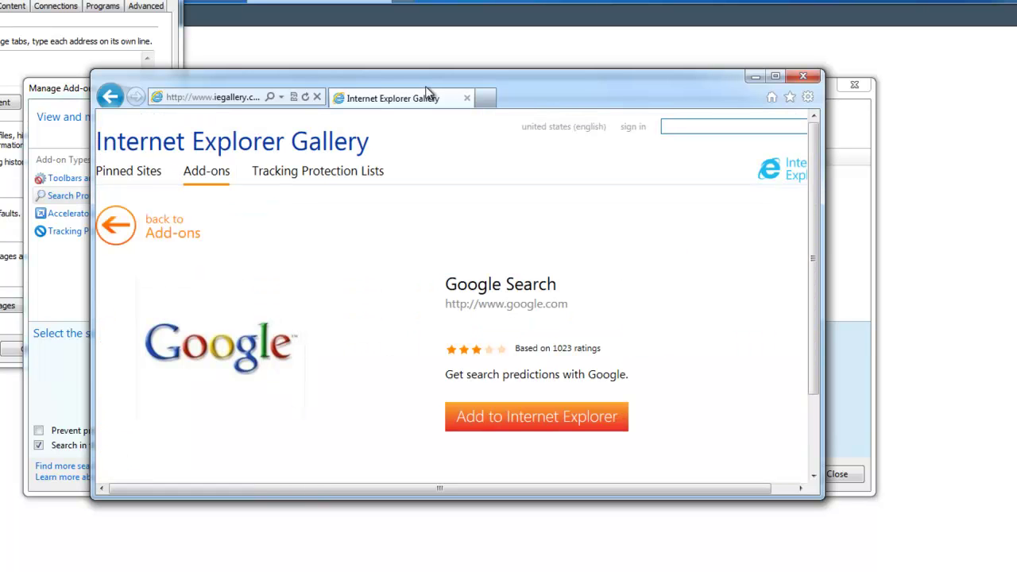
pyautogui.click(556, 426)
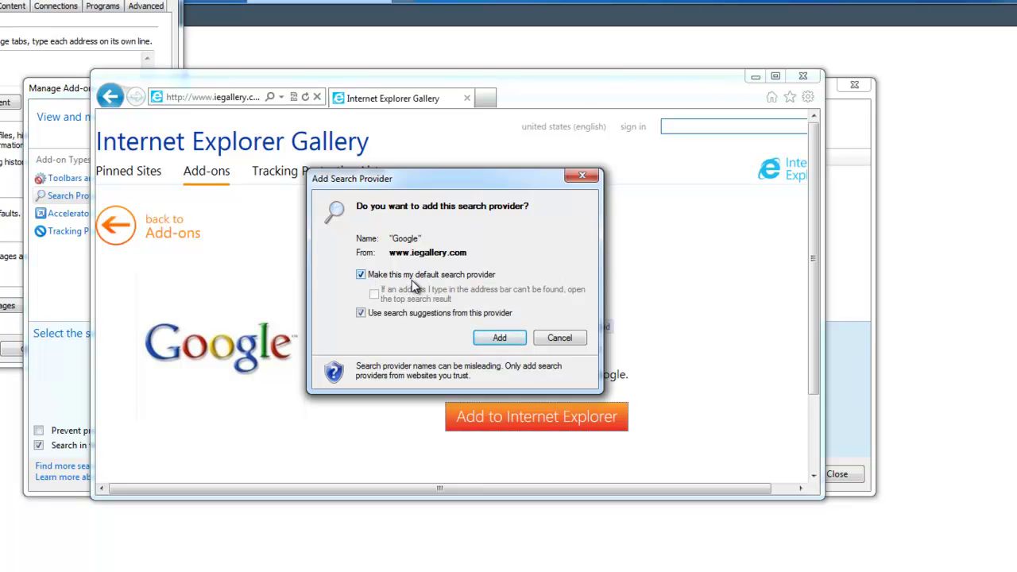
pyautogui.click(484, 340)
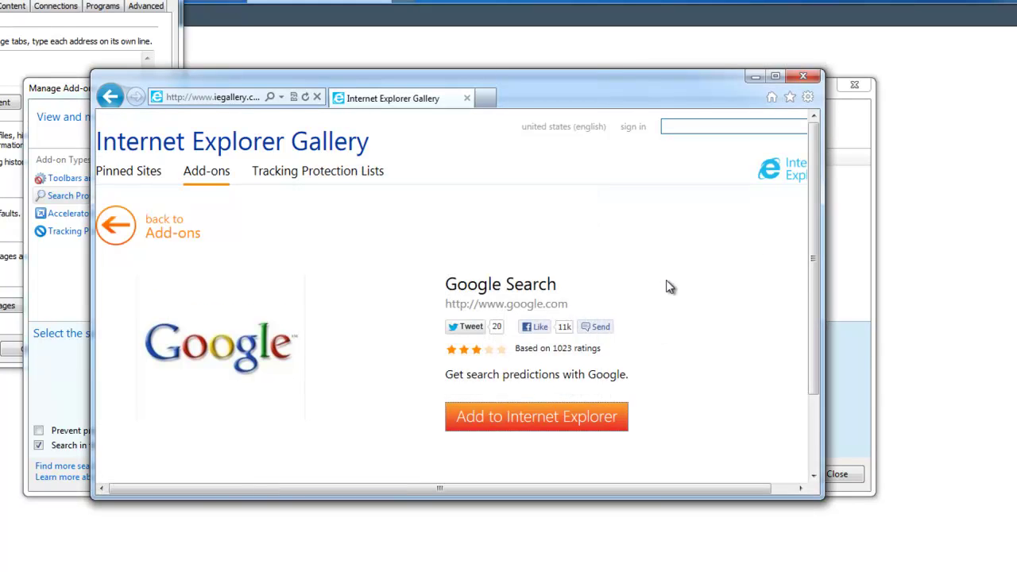
pyautogui.scroll(-3, 706, 277)
# - Close the gallery and reopen Manage Add-ons on the search providers list
pyautogui.click(803, 75)
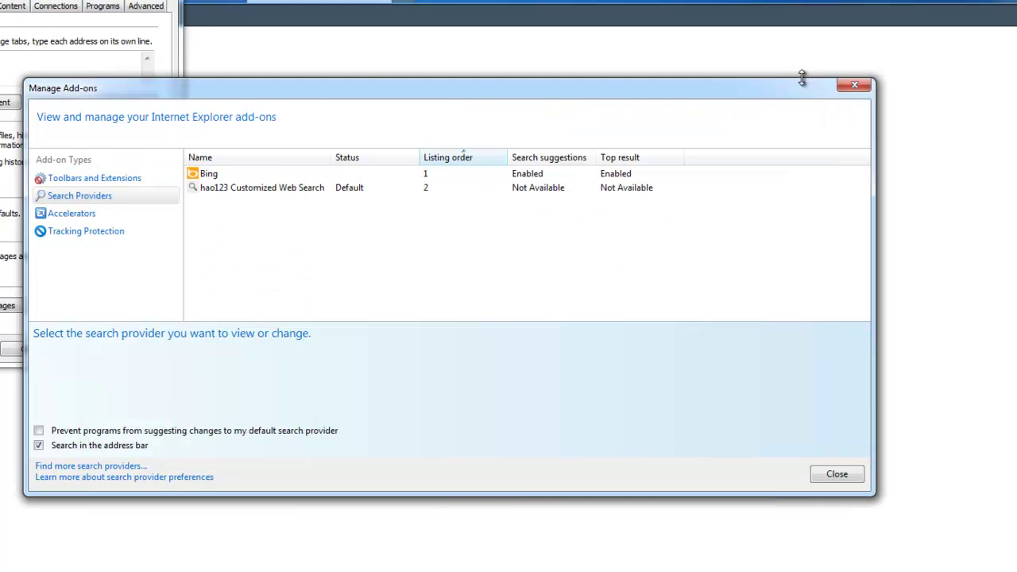
pyautogui.click(855, 84)
pyautogui.click(125, 215)
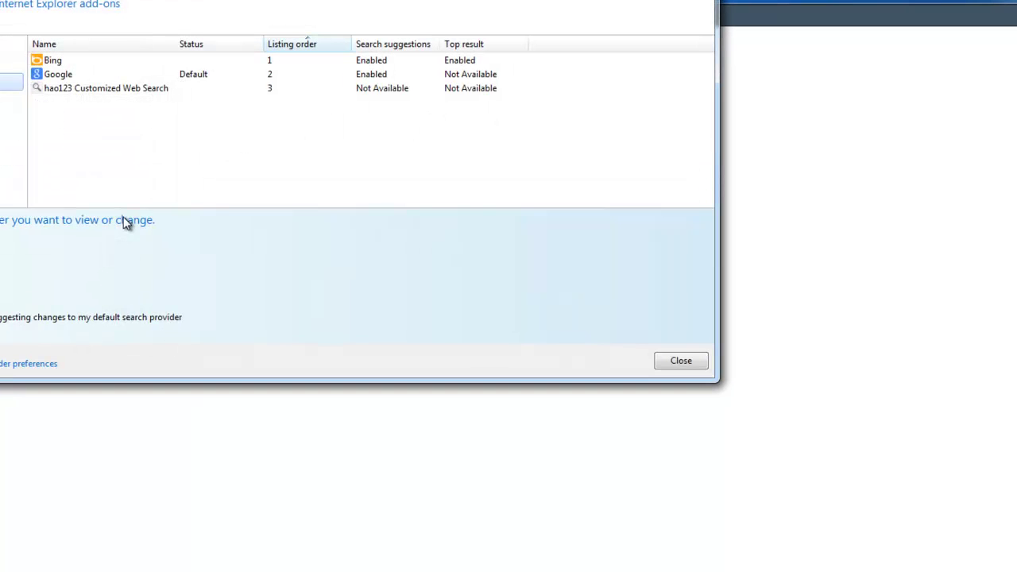
pyautogui.moveTo(408, 3)
pyautogui.mouseDown()
pyautogui.moveTo(536, 83)
pyautogui.moveTo(603, 83)
pyautogui.mouseUp()
pyautogui.click(312, 181)
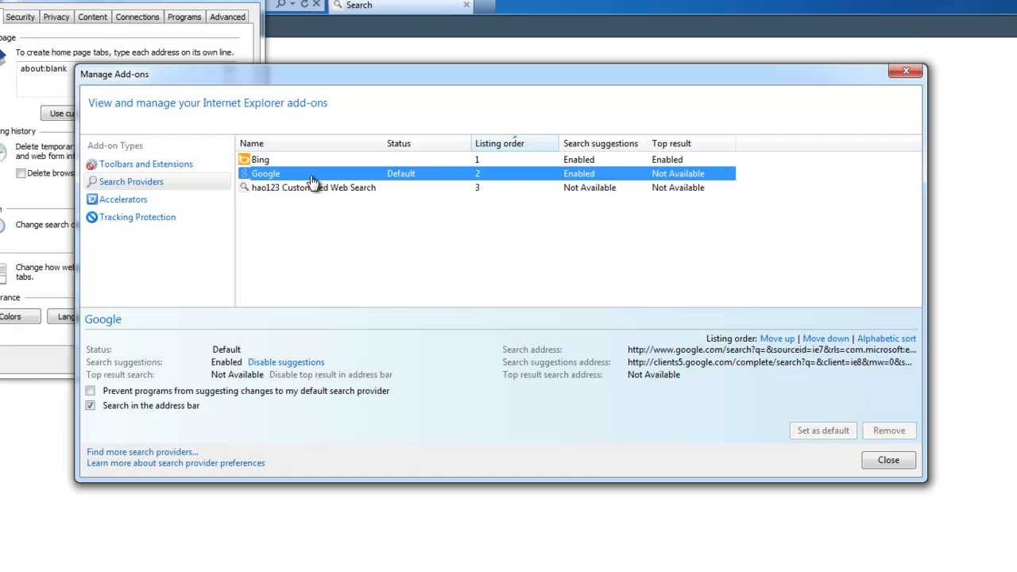
# - Remove hao123 Customized Web Search and review the toolbar and accelerator lists
pyautogui.click(590, 190)
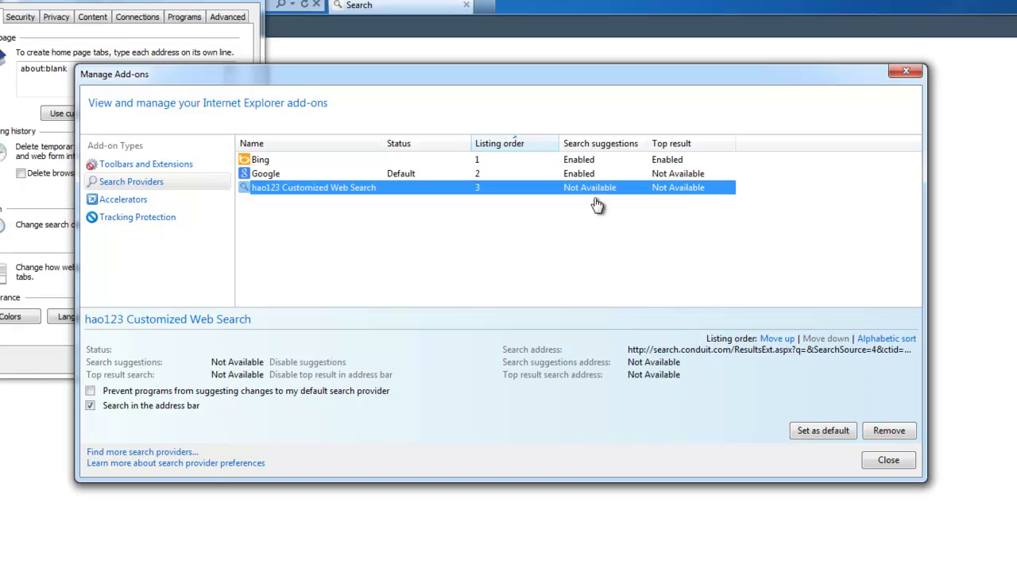
pyautogui.click(878, 431)
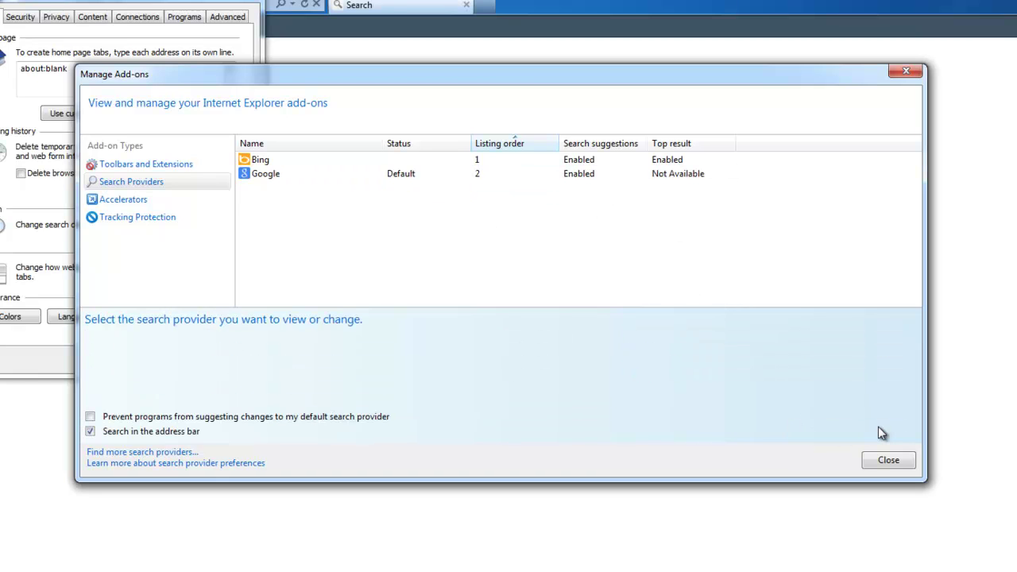
pyautogui.click(171, 165)
pyautogui.click(135, 198)
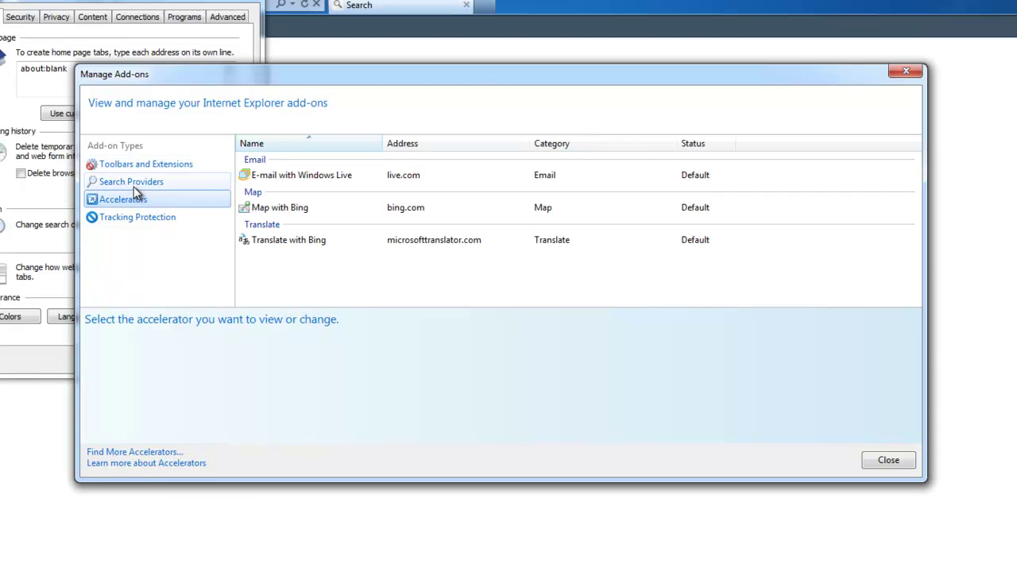
pyautogui.click(127, 169)
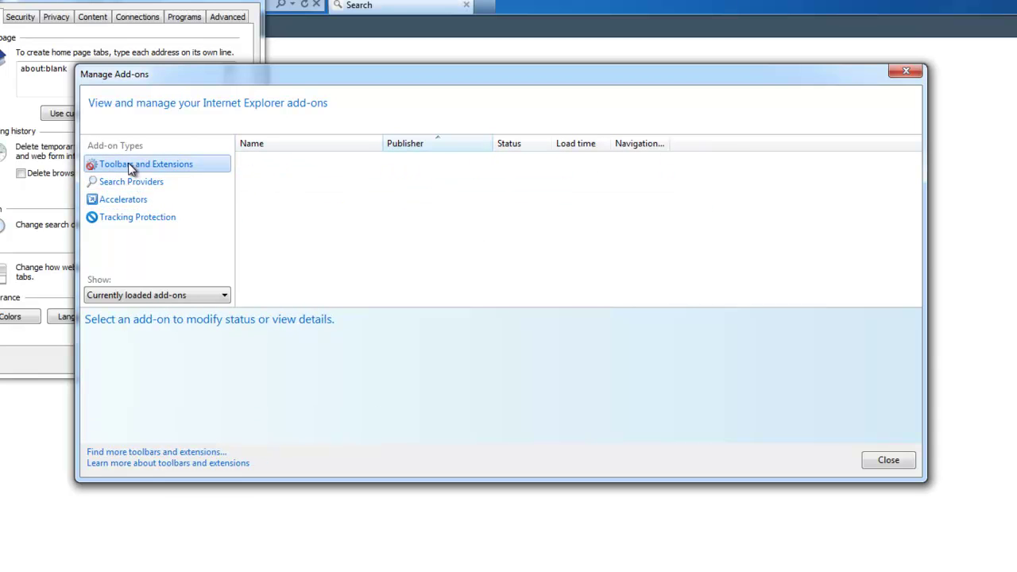
pyautogui.click(133, 182)
pyautogui.click(274, 175)
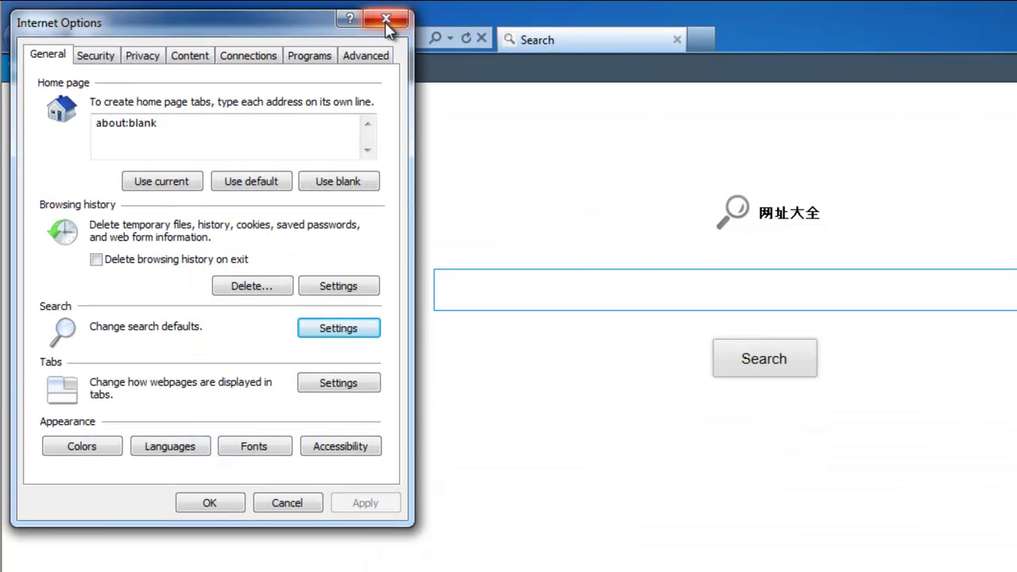
# - Delete Internet Explorer's browsing history and close Internet Options
pyautogui.click(242, 285)
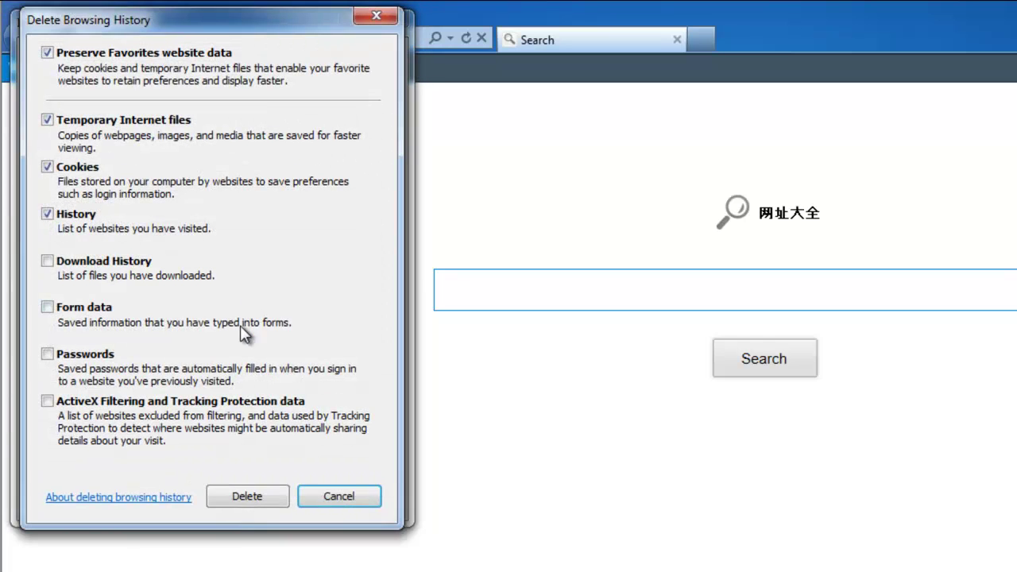
pyautogui.click(254, 498)
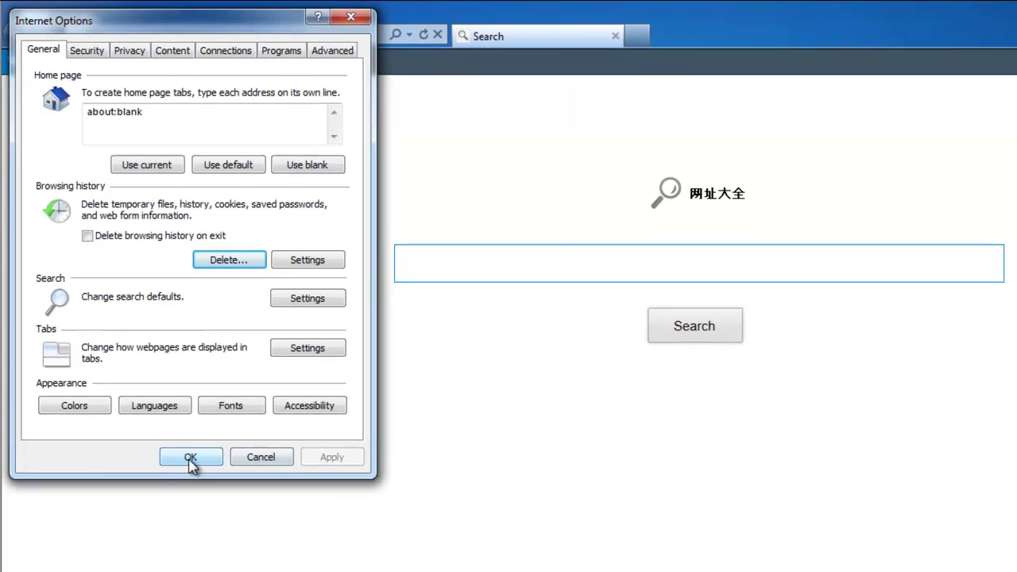
pyautogui.click(181, 441)
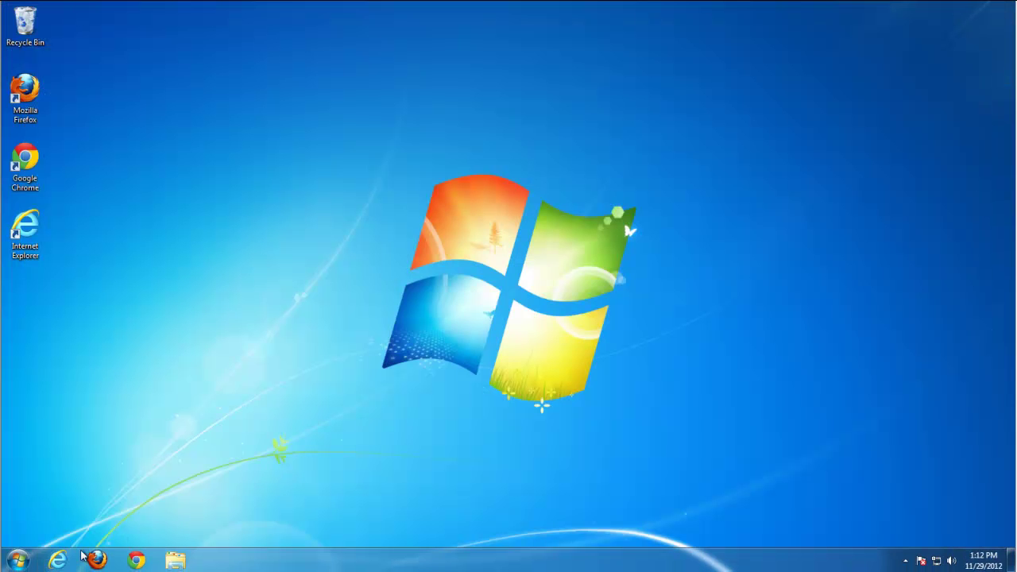
# - Relaunch Internet Explorer and run a test search for 'search' from the address bar
pyautogui.click(57, 561)
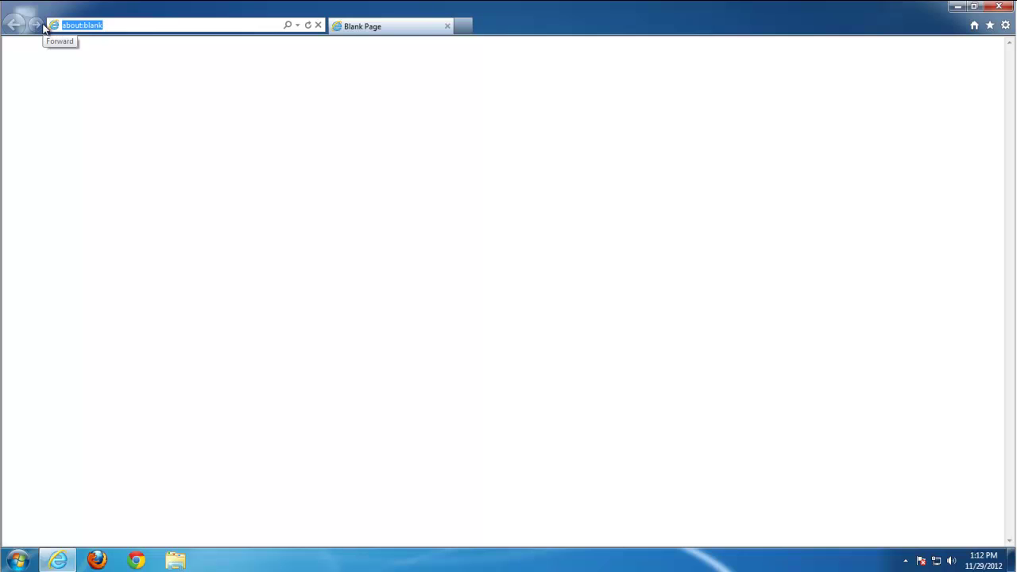
pyautogui.write('search')
pyautogui.press('Return')
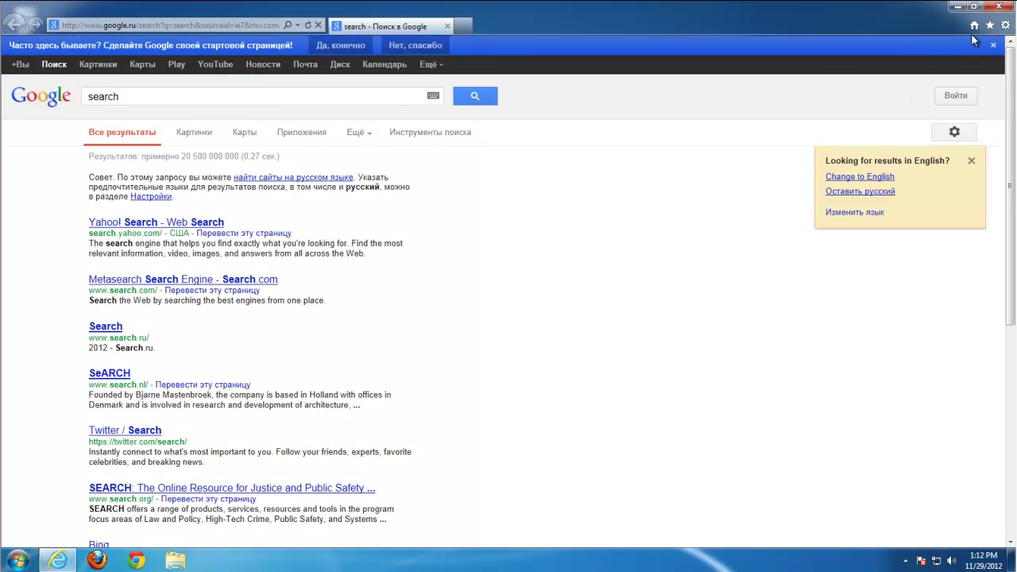
# - Close Internet Explorer and remove the hao123 extension in Firefox's add-ons manager
pyautogui.click(993, 6)
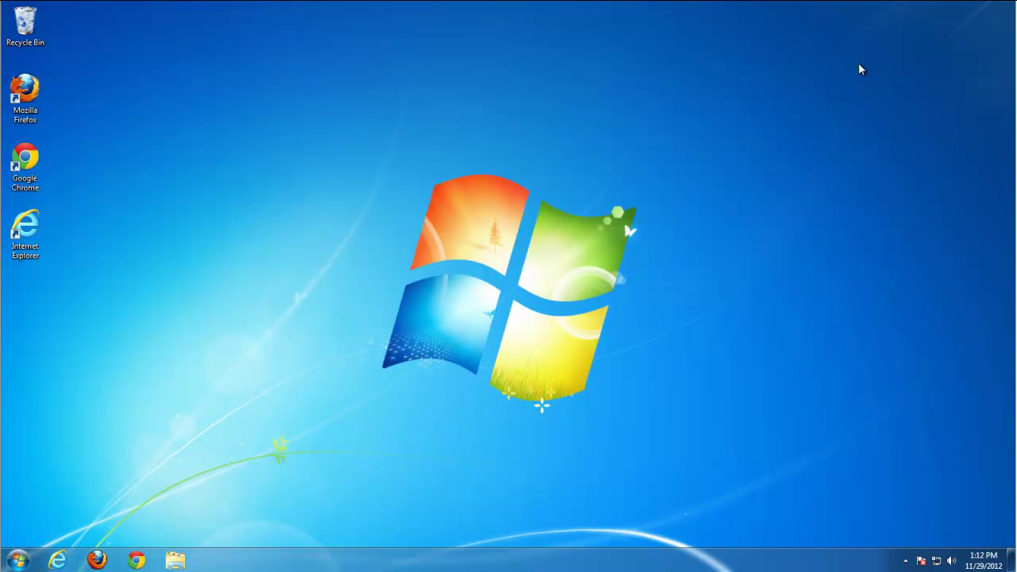
pyautogui.click(96, 561)
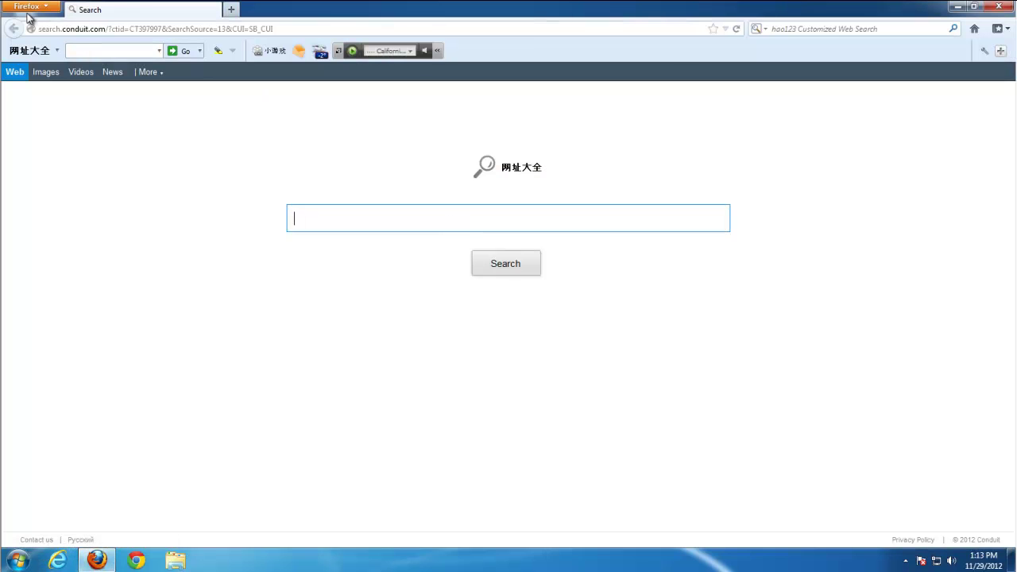
pyautogui.click(30, 10)
pyautogui.click(158, 71)
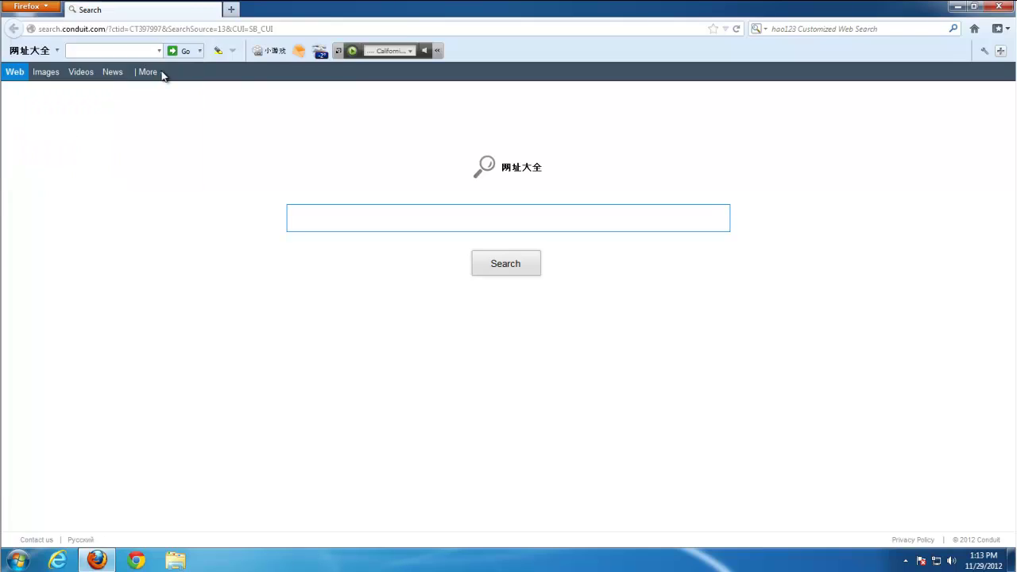
pyautogui.click(87, 125)
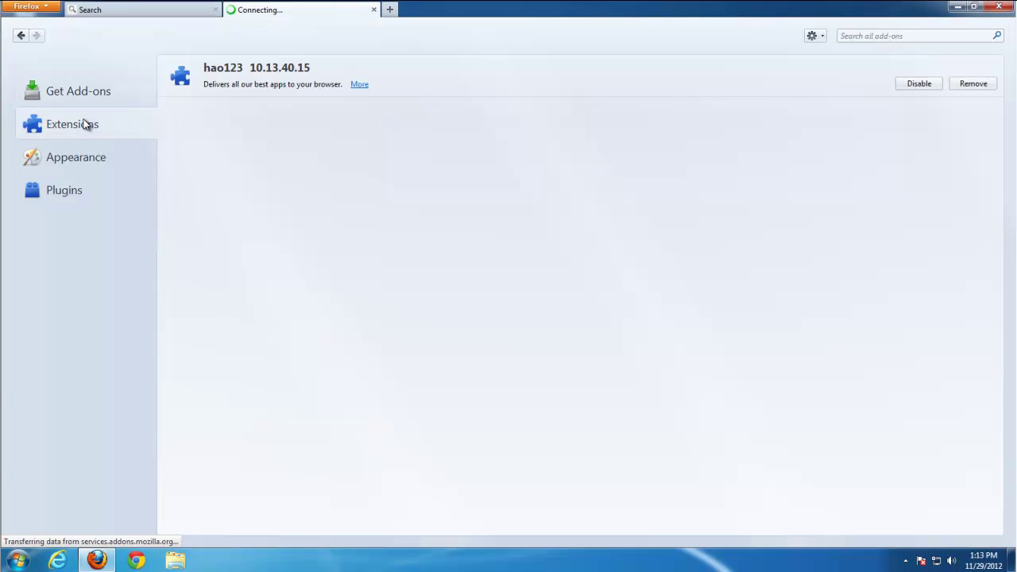
pyautogui.click(973, 85)
pyautogui.click(466, 293)
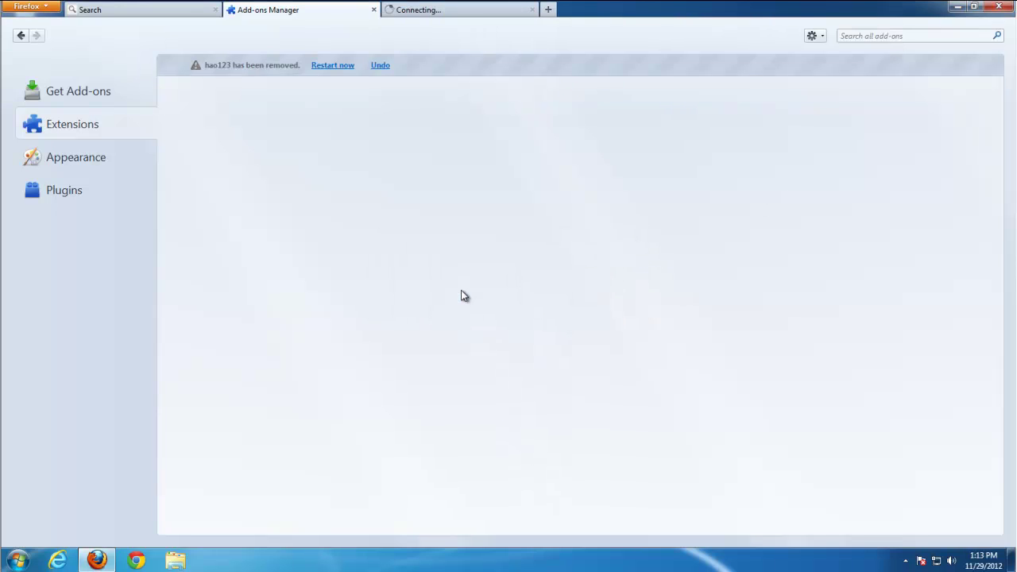
pyautogui.click(67, 204)
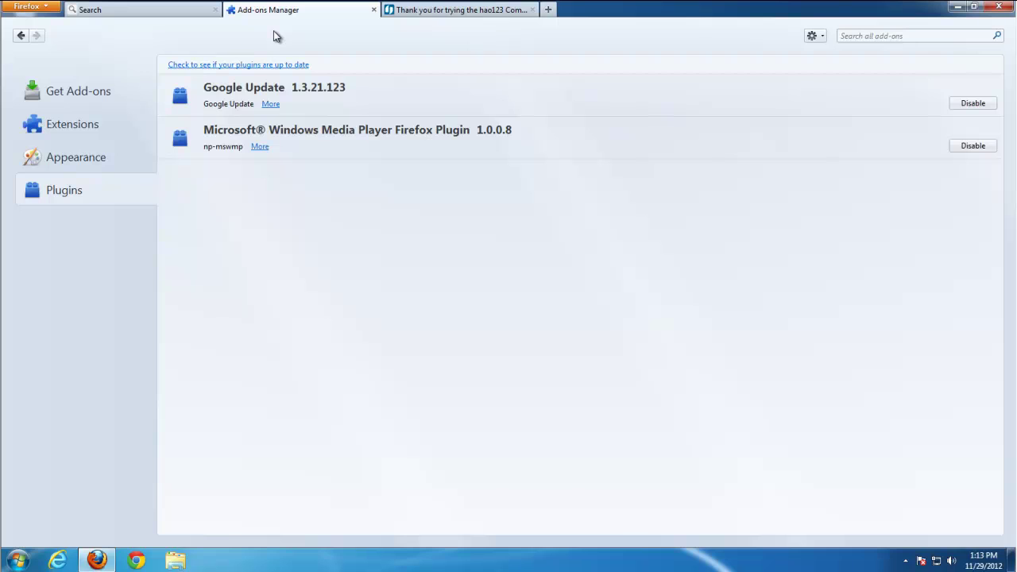
# - Close the hao123 thank-you tab and bring up Firefox Options for the home page reset
pyautogui.click(449, 9)
pyautogui.click(532, 10)
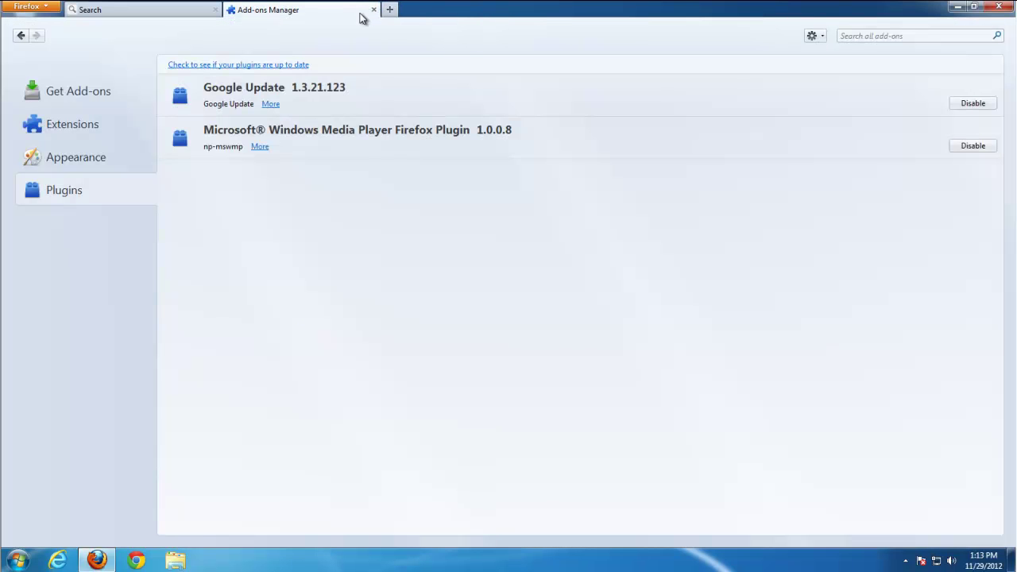
pyautogui.click(38, 8)
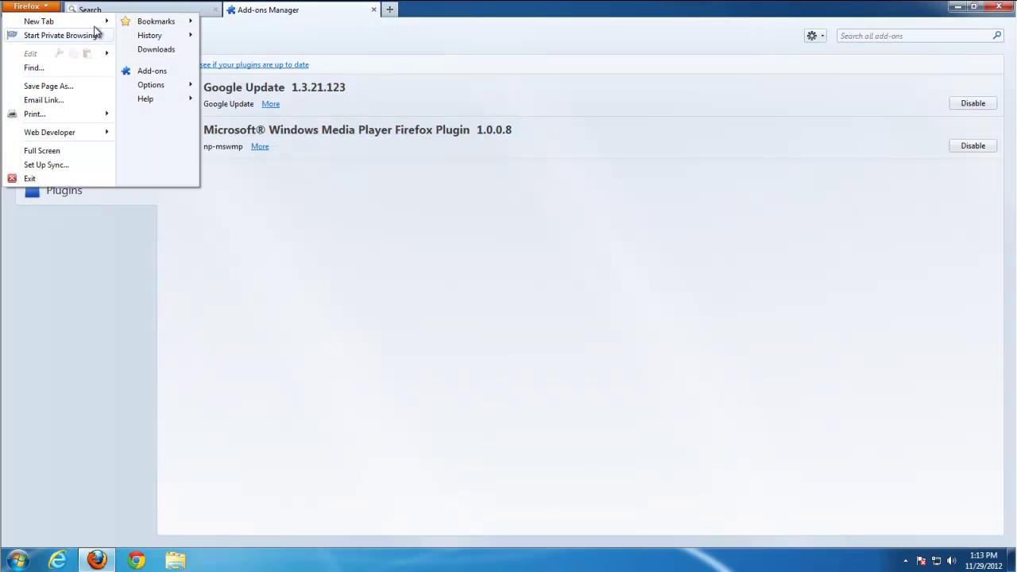
pyautogui.click(232, 85)
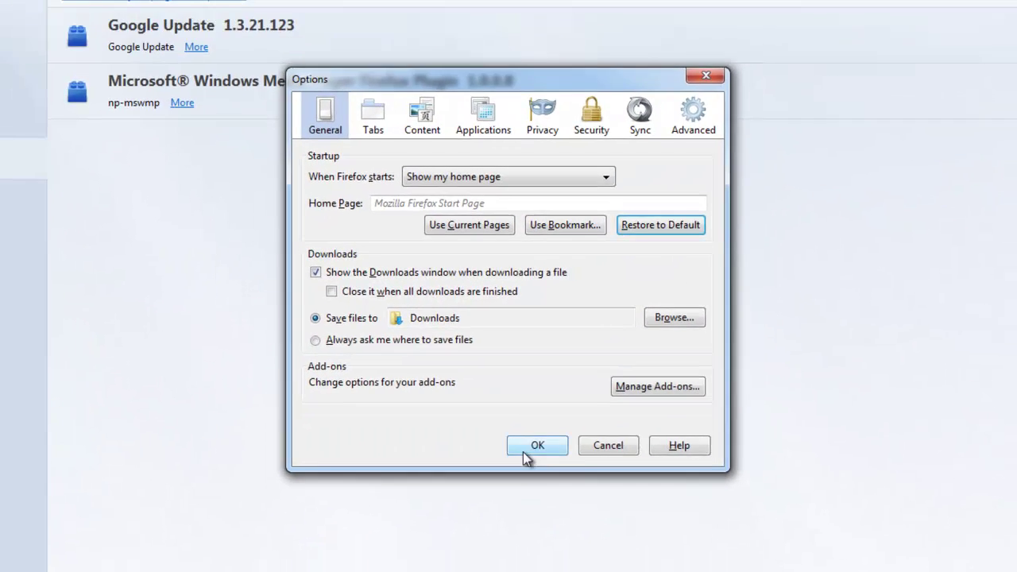
# - Save the home page reset, remove hao123, Amazon.com and eBay search engines, and restart Firefox
pyautogui.click(527, 453)
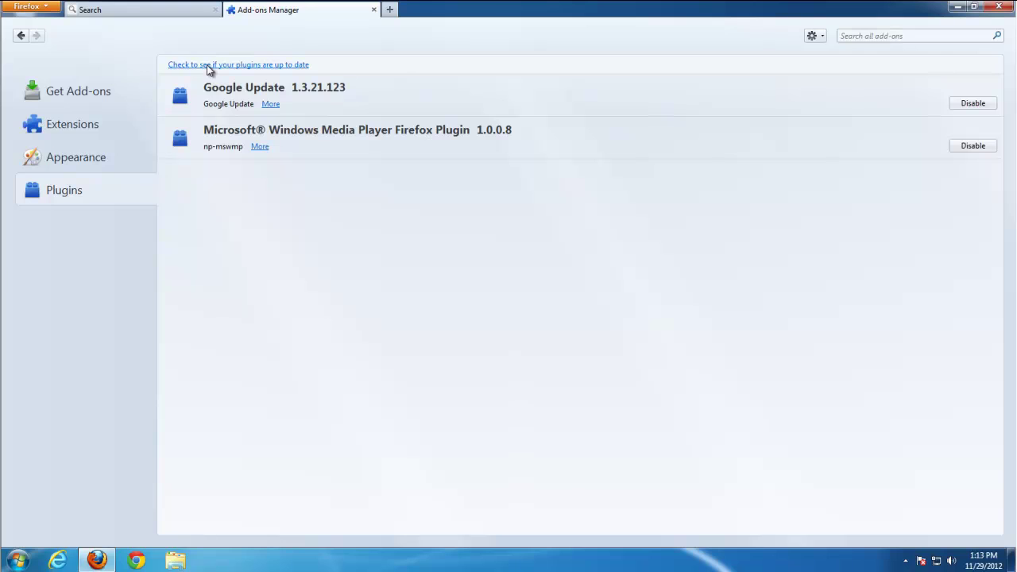
pyautogui.click(373, 9)
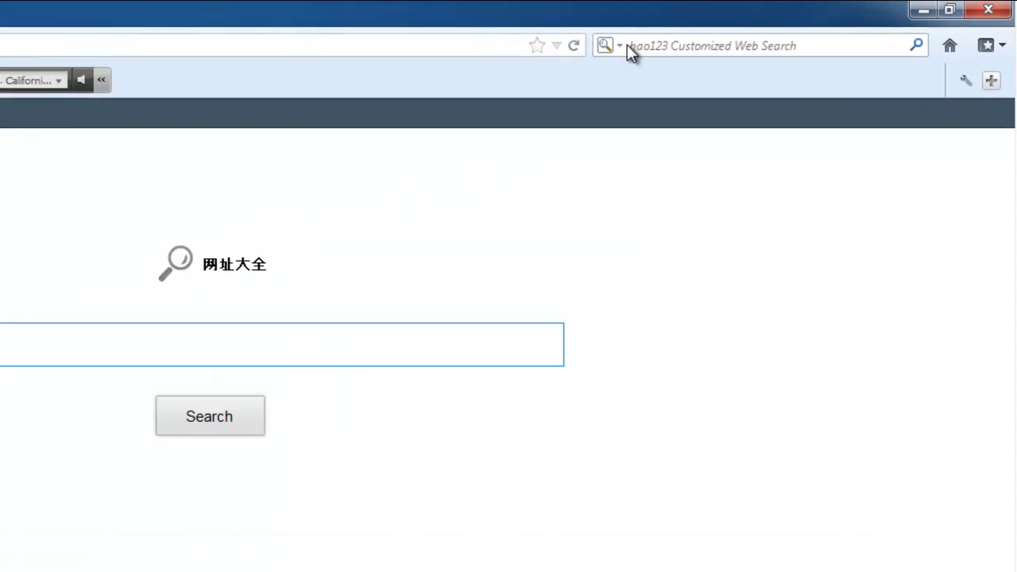
pyautogui.click(755, 28)
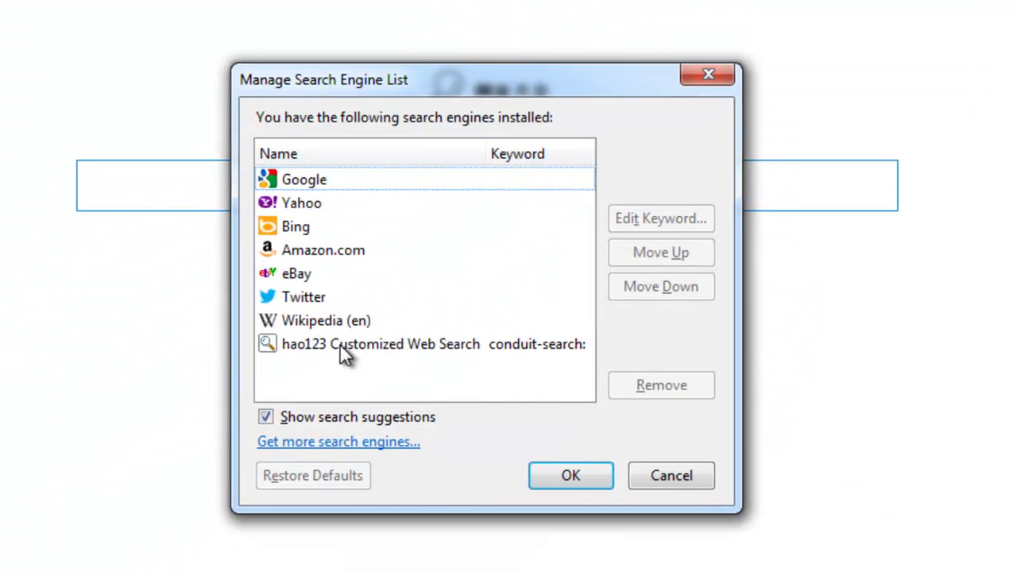
pyautogui.click(340, 345)
pyautogui.click(662, 386)
pyautogui.click(318, 250)
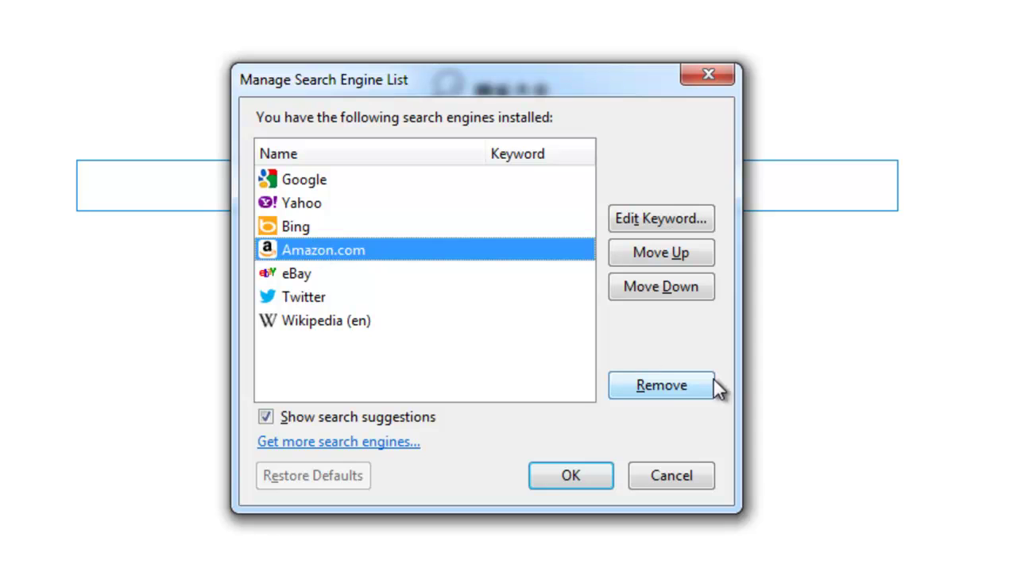
pyautogui.click(662, 385)
pyautogui.click(563, 478)
pyautogui.click(1000, 8)
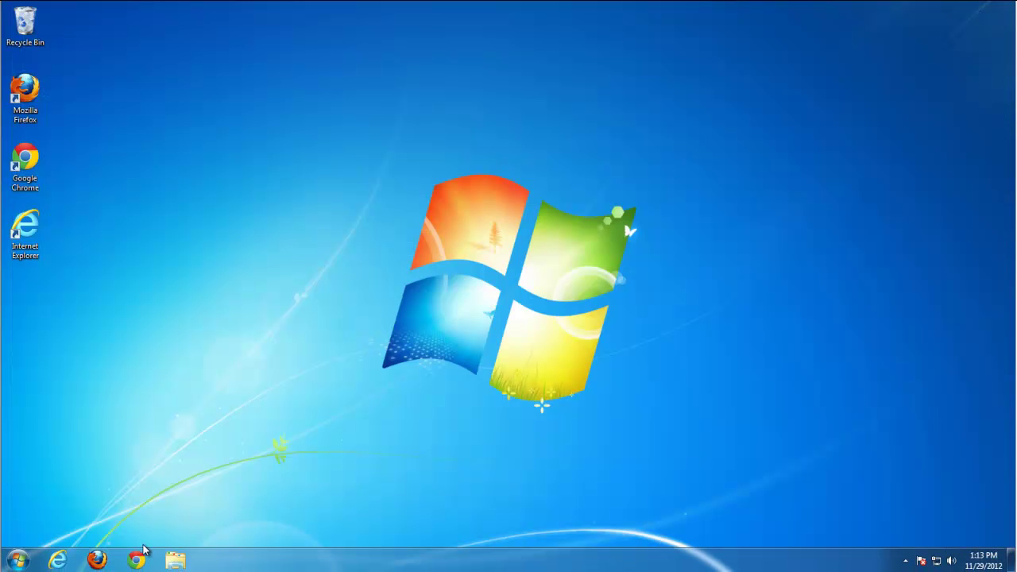
pyautogui.click(97, 559)
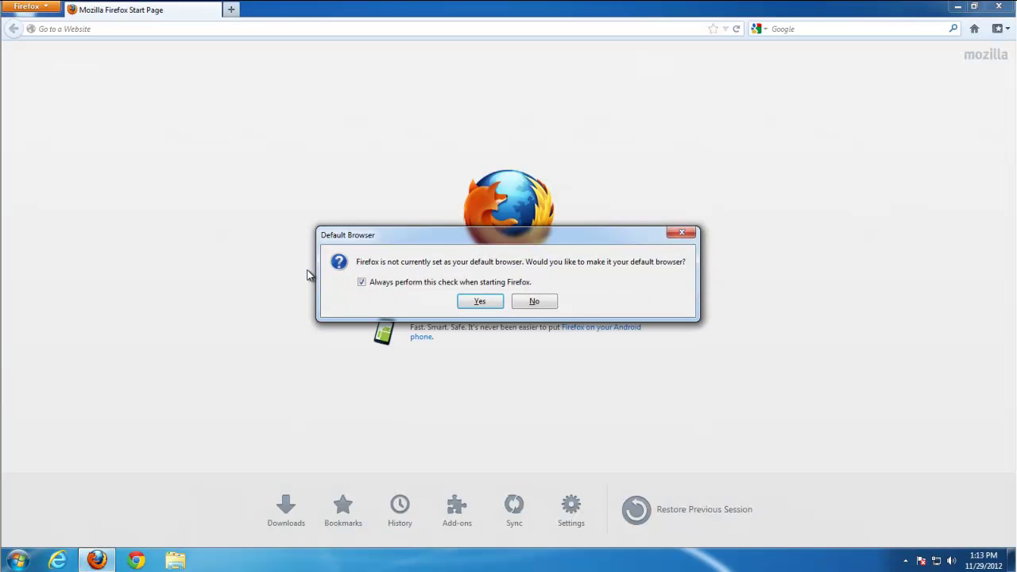
# - Decline the default-browser prompt and open about:config, accepting its warning
pyautogui.click(534, 306)
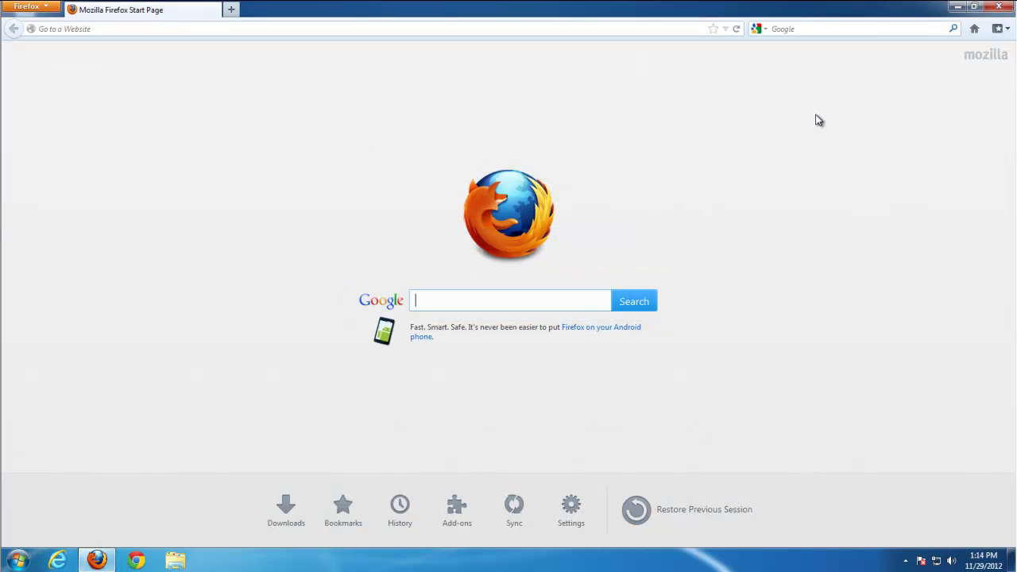
pyautogui.click(148, 32)
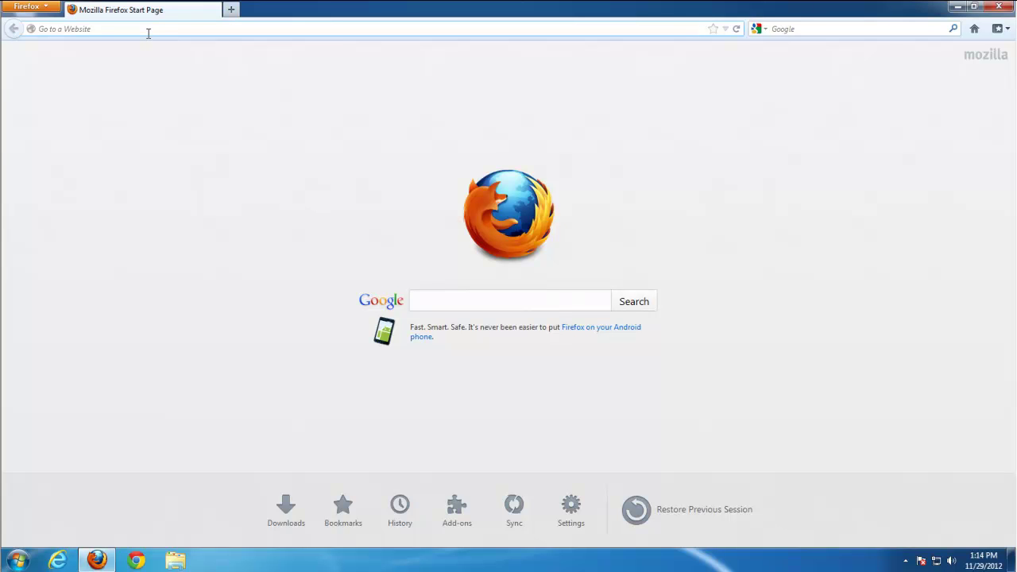
pyautogui.write('a')
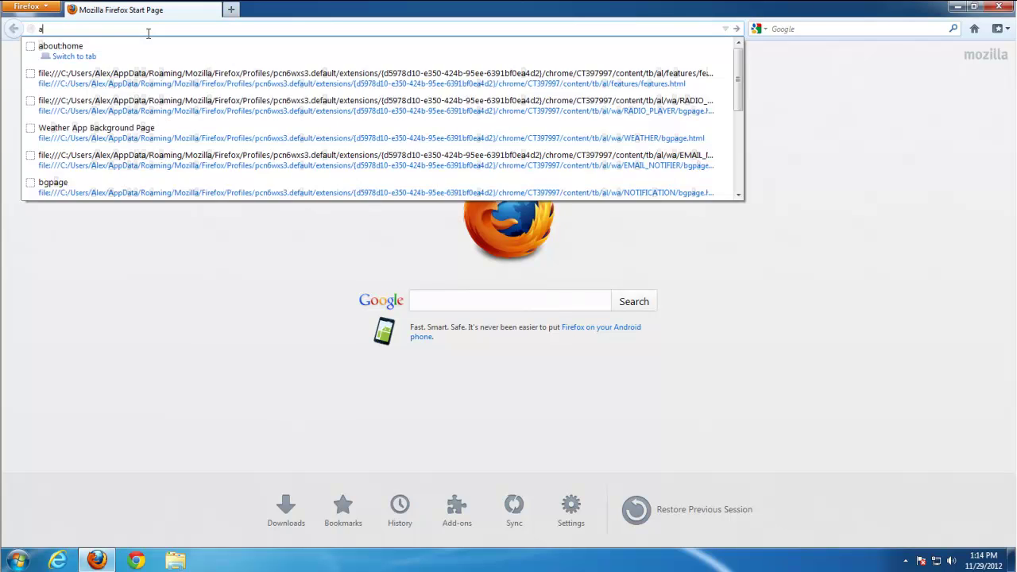
pyautogui.write('bou')
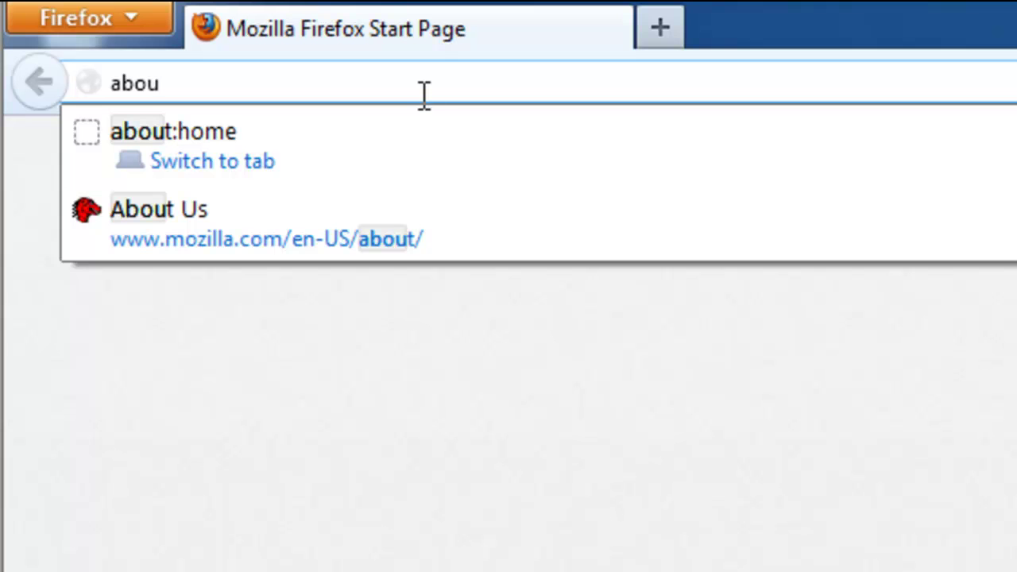
pyautogui.write('t:')
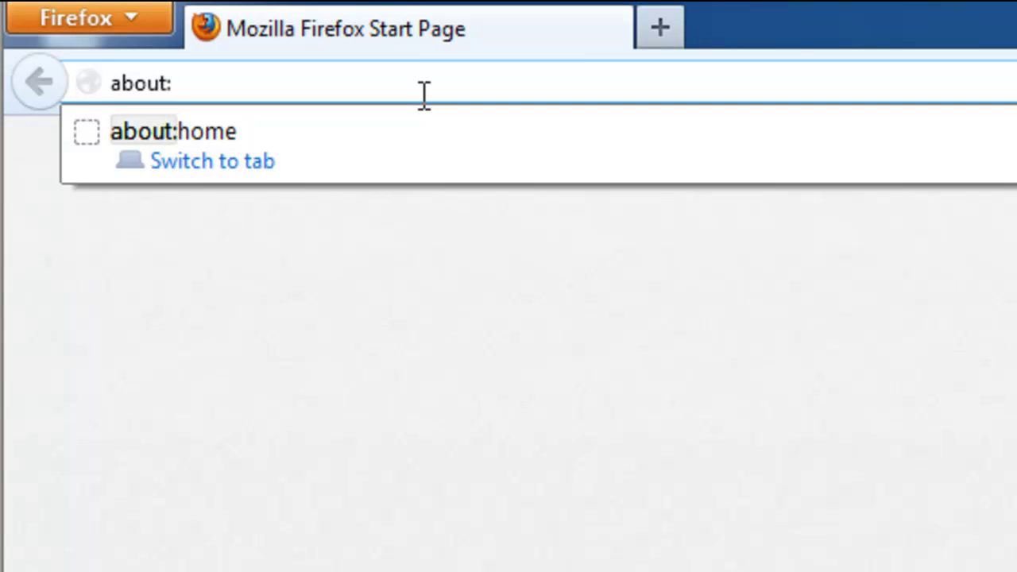
pyautogui.write('config')
pyautogui.press('Return')
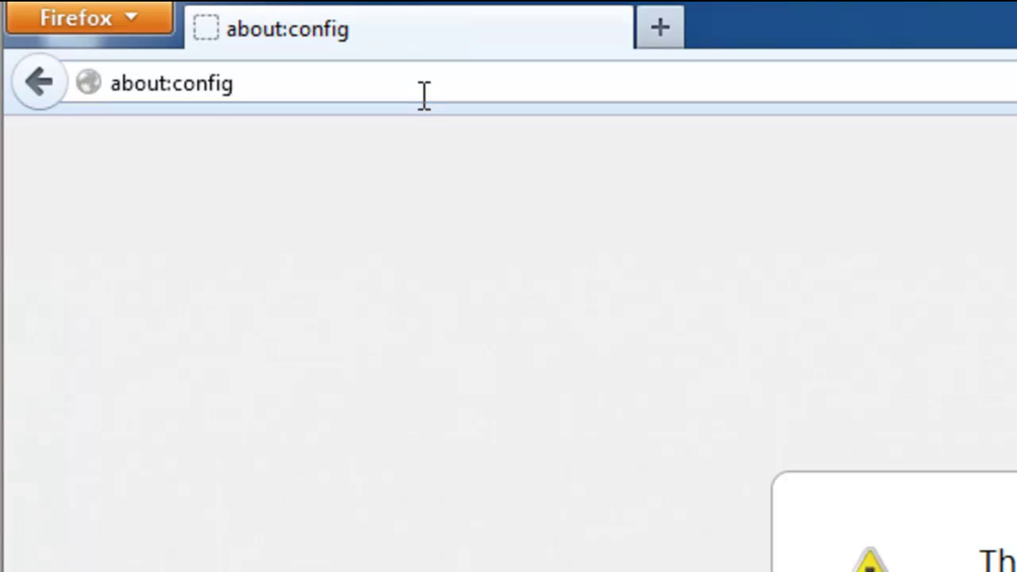
pyautogui.click(803, 418)
pyautogui.write('conduit')
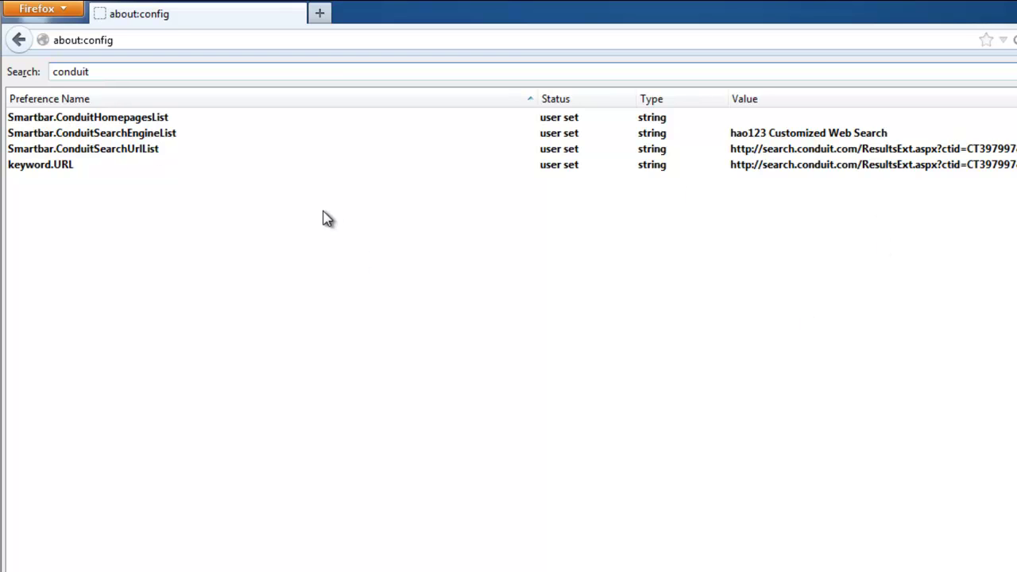
# - Reset keyword.URL and the Smartbar Conduit SearchUrl, SearchEngine and Homepages lists
pyautogui.rightClick(54, 172)
pyautogui.click(110, 283)
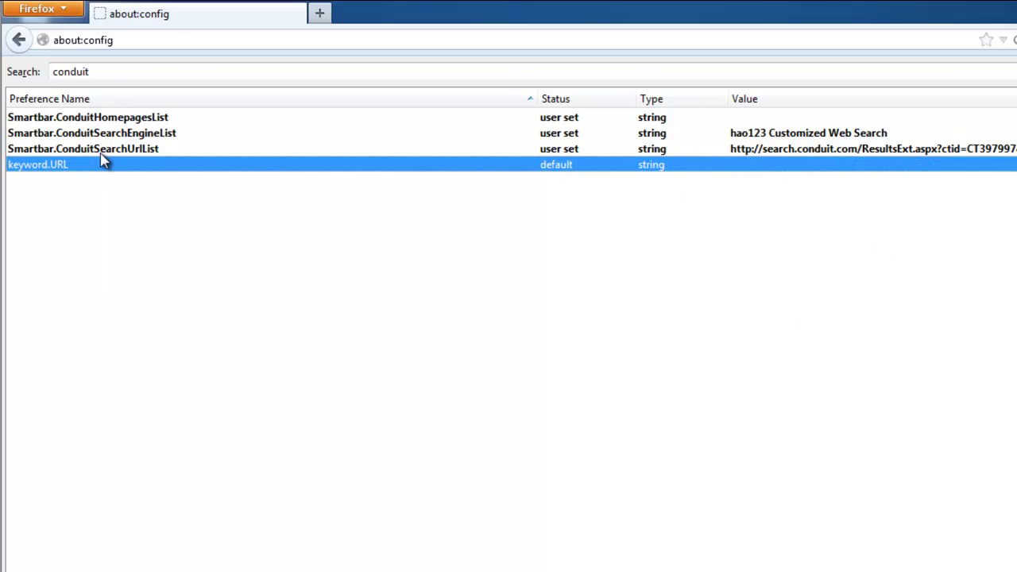
pyautogui.rightClick(101, 152)
pyautogui.click(135, 261)
pyautogui.rightClick(104, 133)
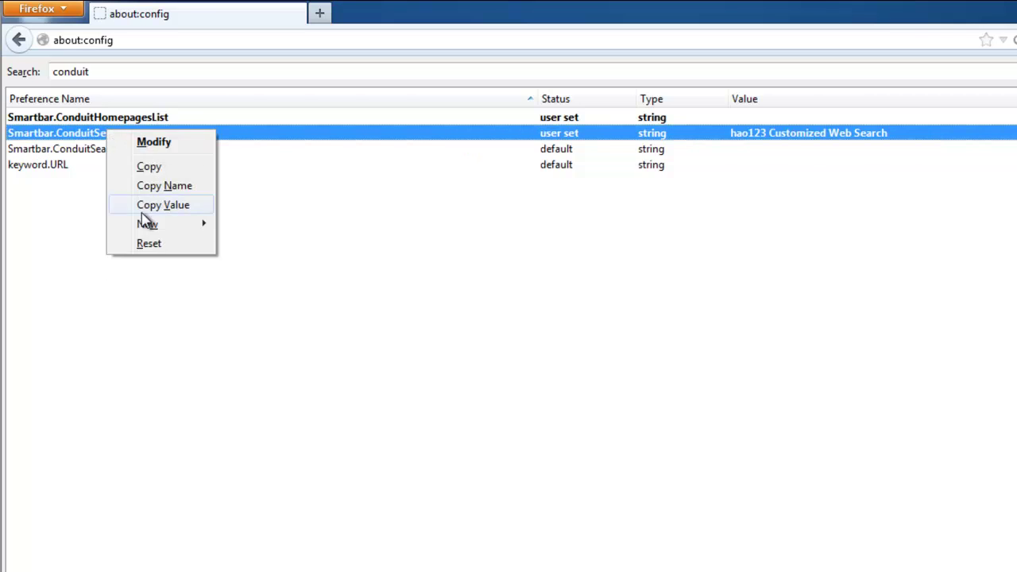
pyautogui.click(139, 241)
pyautogui.rightClick(119, 122)
pyautogui.click(151, 233)
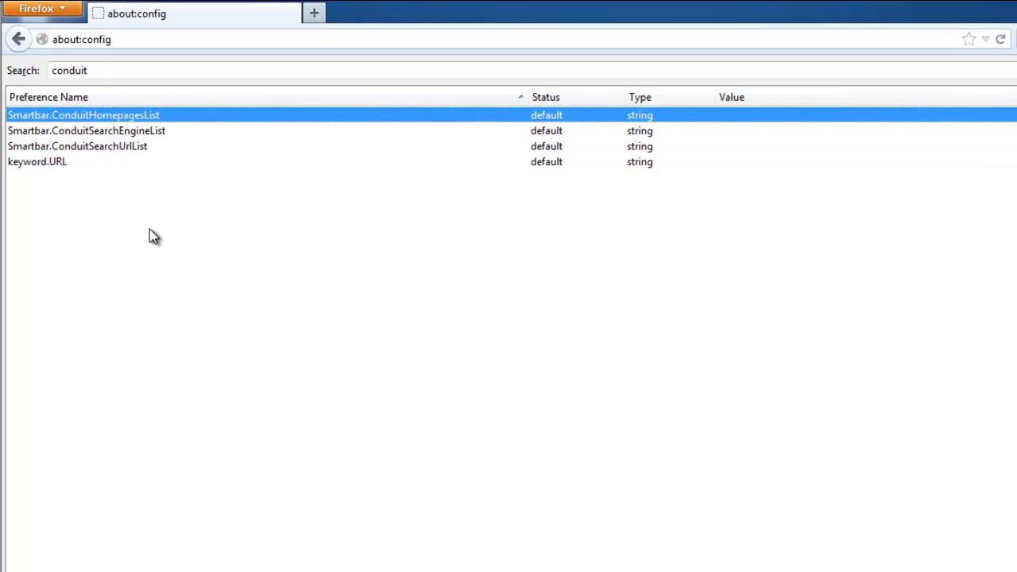
# - Filter by 'search' and reset browser.search.selectedEngine, the update timer and useDBForOrder
pyautogui.click(111, 68)
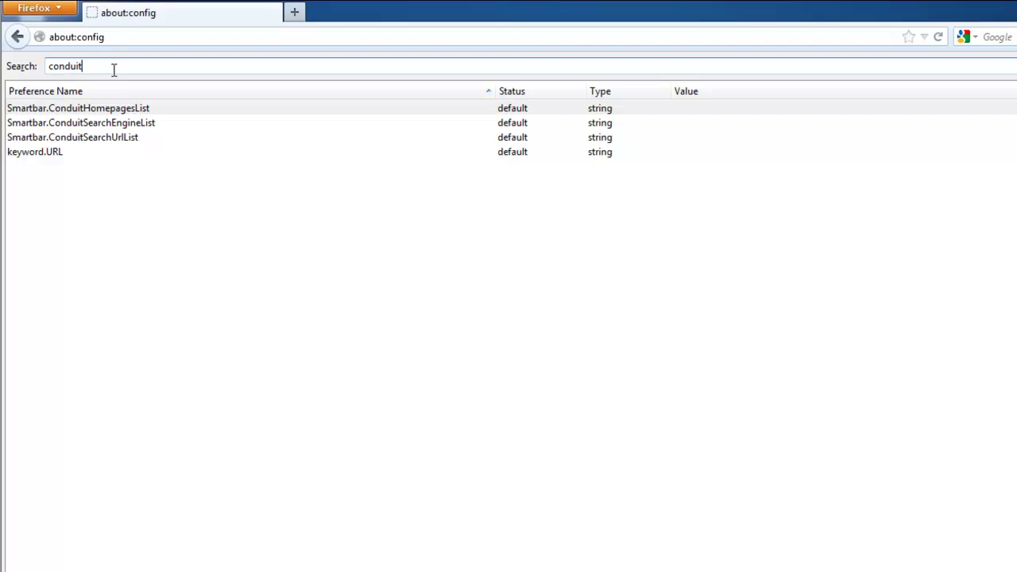
pyautogui.doubleClick(67, 66)
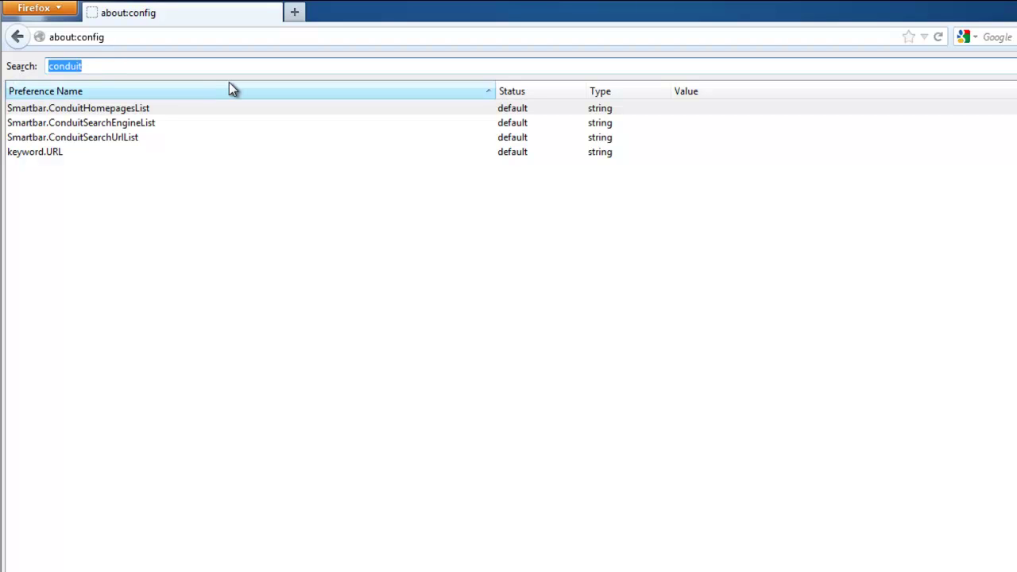
pyautogui.write('search')
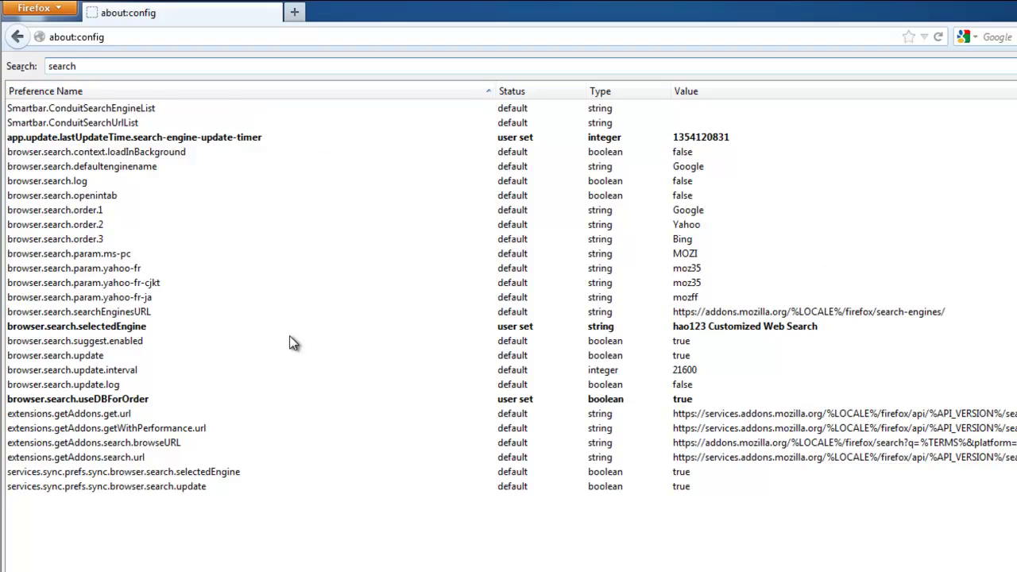
pyautogui.rightClick(83, 326)
pyautogui.click(124, 431)
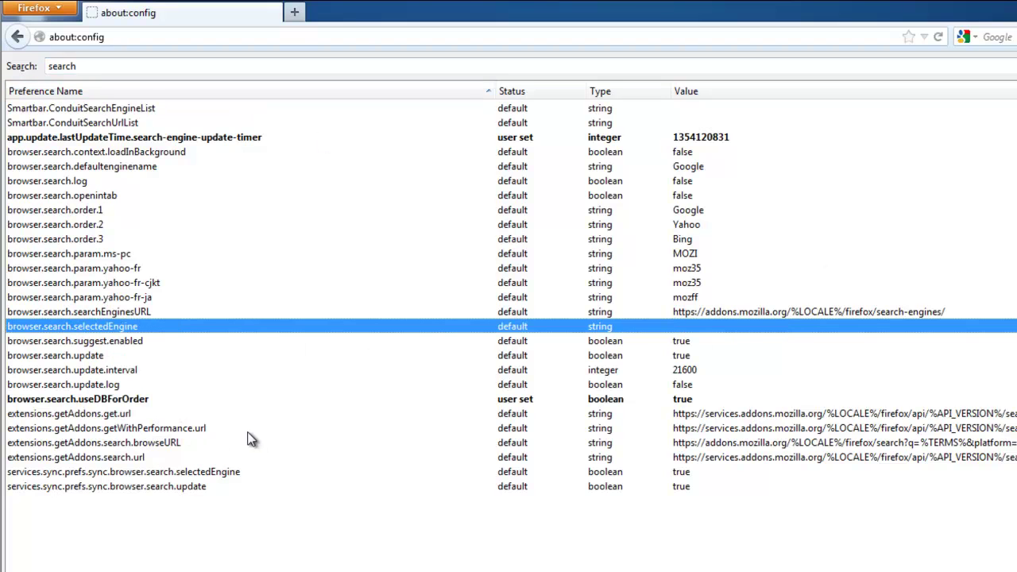
pyautogui.rightClick(135, 138)
pyautogui.click(159, 245)
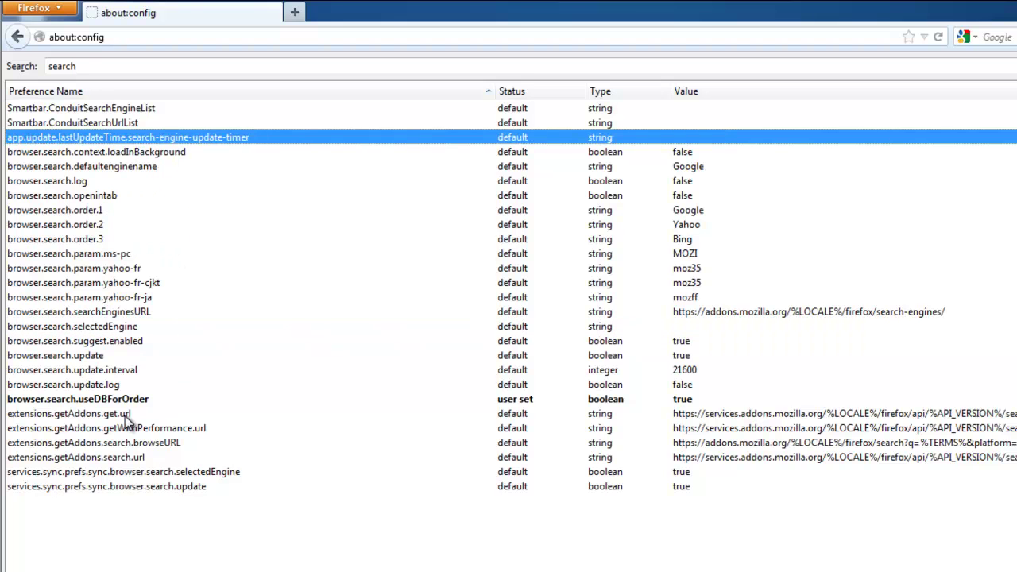
pyautogui.rightClick(92, 401)
pyautogui.click(155, 512)
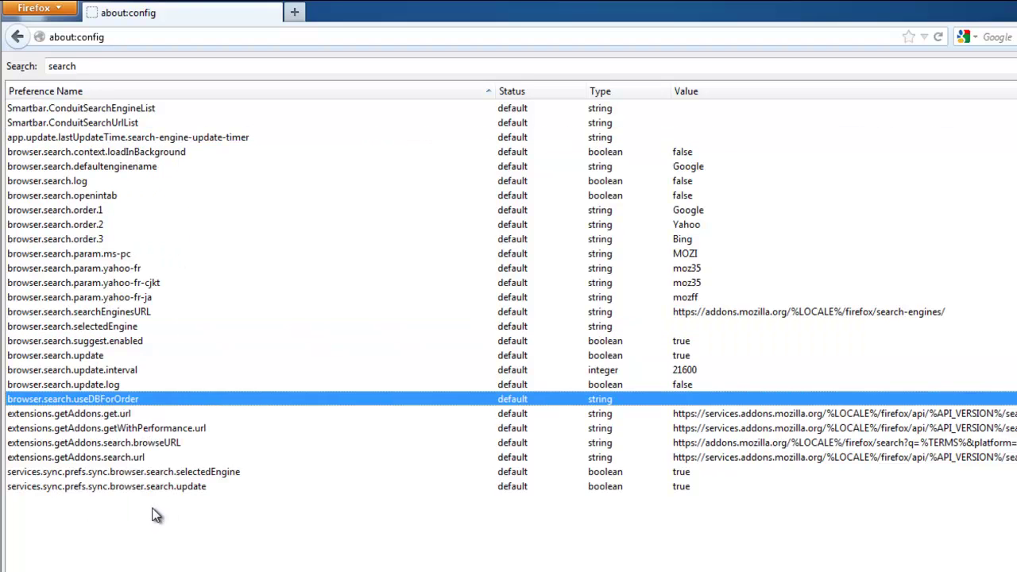
pyautogui.click(18, 66)
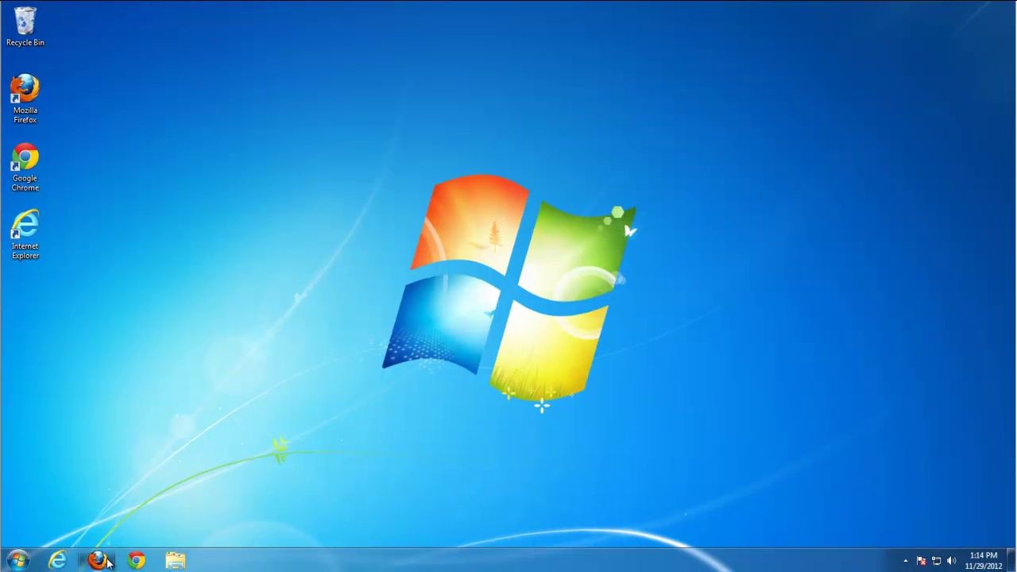
# - Relaunch Firefox, decline the default-browser prompt, and run an address-bar search for 'search'
pyautogui.click(96, 560)
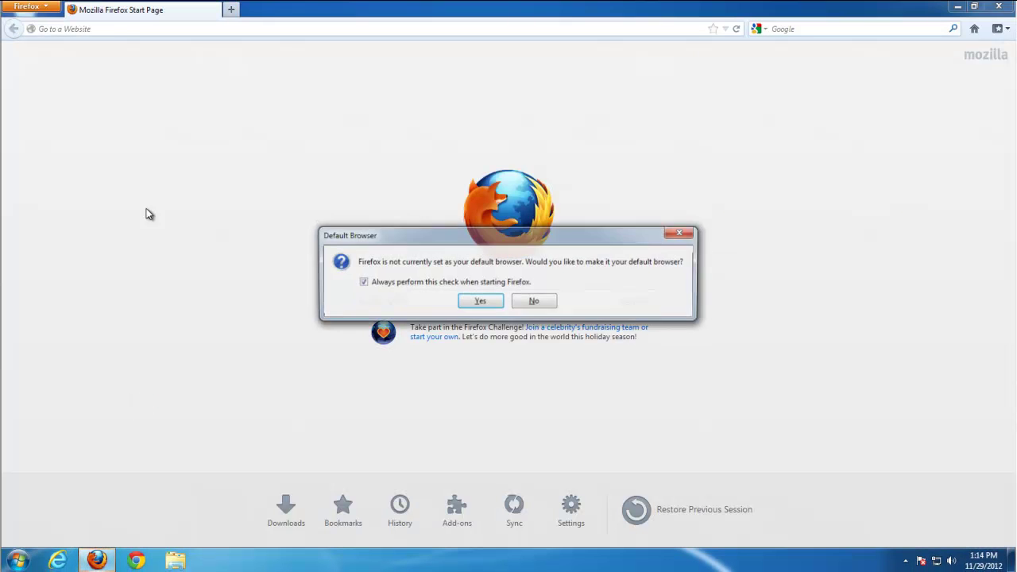
pyautogui.click(547, 305)
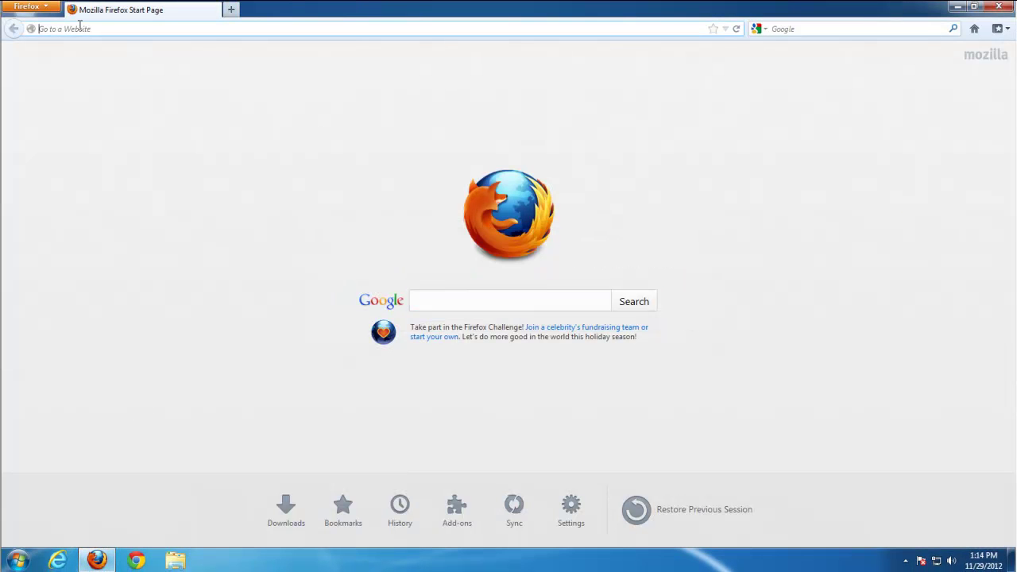
pyautogui.click(79, 28)
pyautogui.write('search')
pyautogui.press('Return')
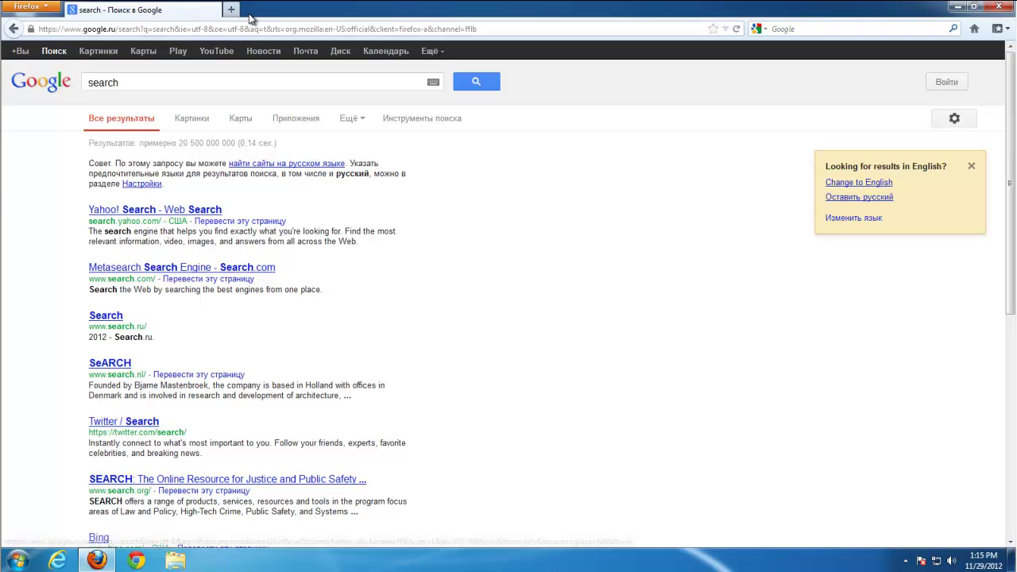
# - On a new tab, remove the hao123 Toolbar Download thumbnail and every other leftover tile
pyautogui.click(231, 9)
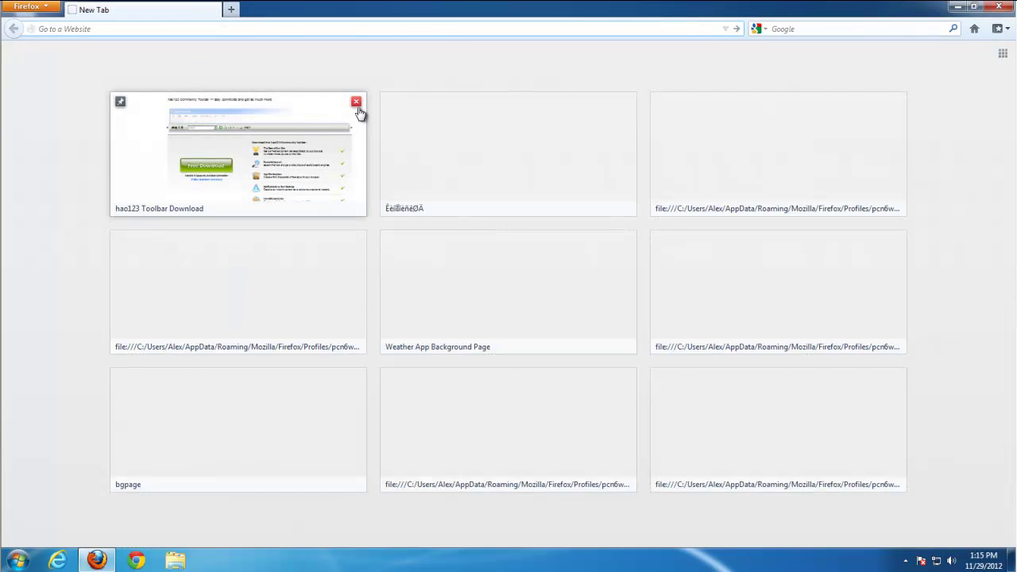
pyautogui.click(356, 104)
pyautogui.click(356, 104)
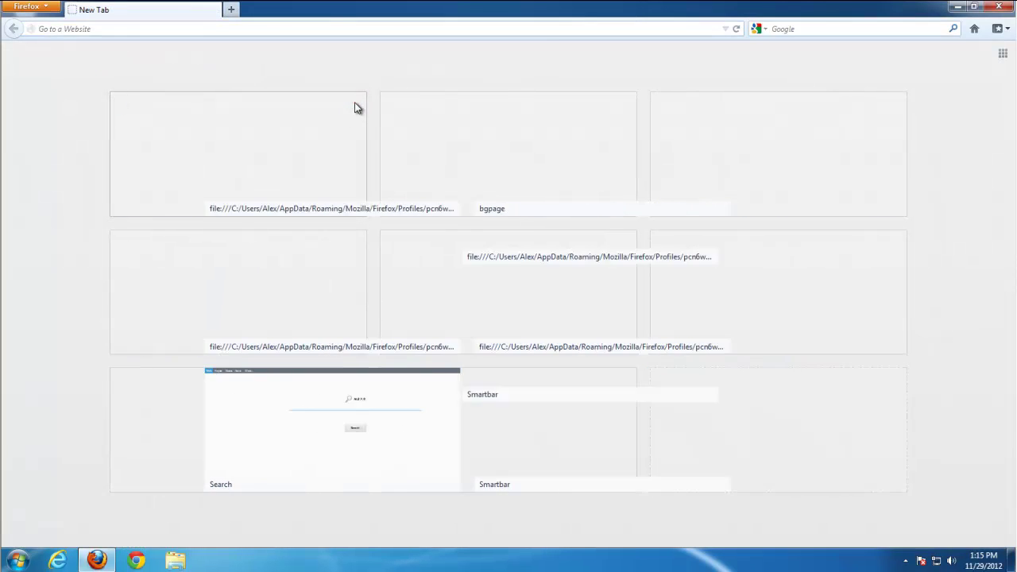
pyautogui.click(356, 103)
pyautogui.click(356, 103)
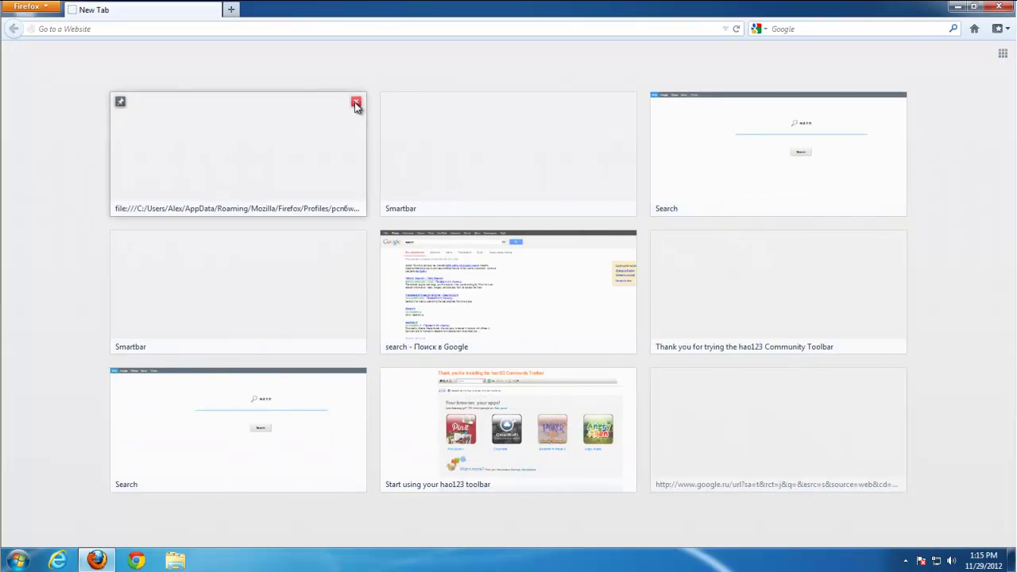
pyautogui.click(356, 104)
pyautogui.click(356, 104)
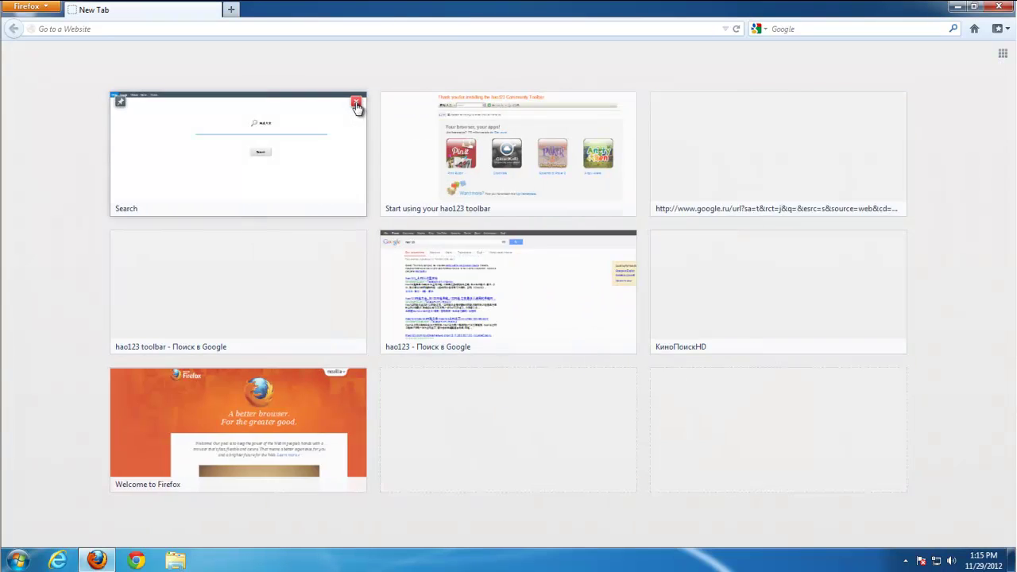
pyautogui.click(356, 105)
pyautogui.click(356, 104)
pyautogui.click(356, 104)
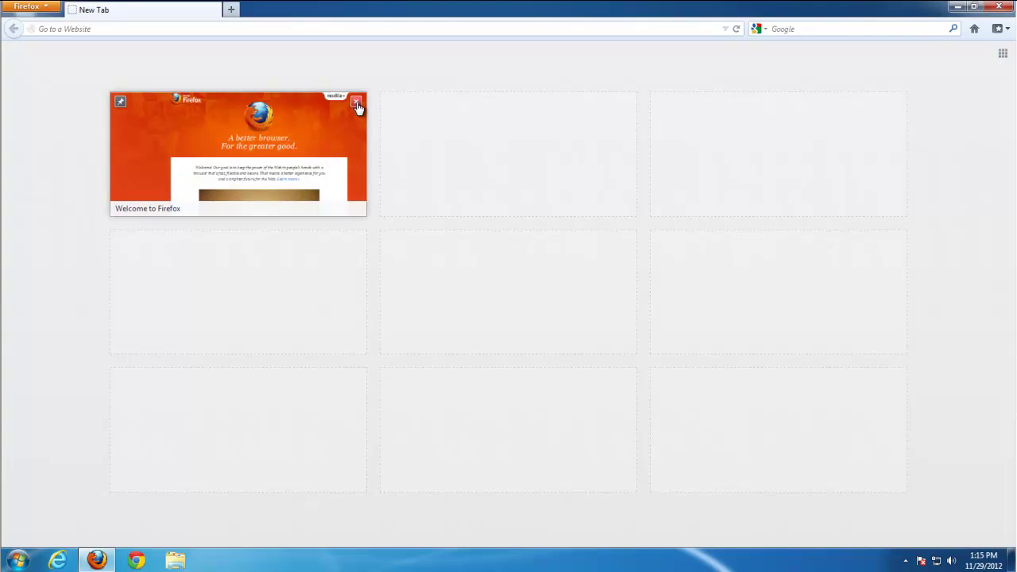
pyautogui.click(356, 104)
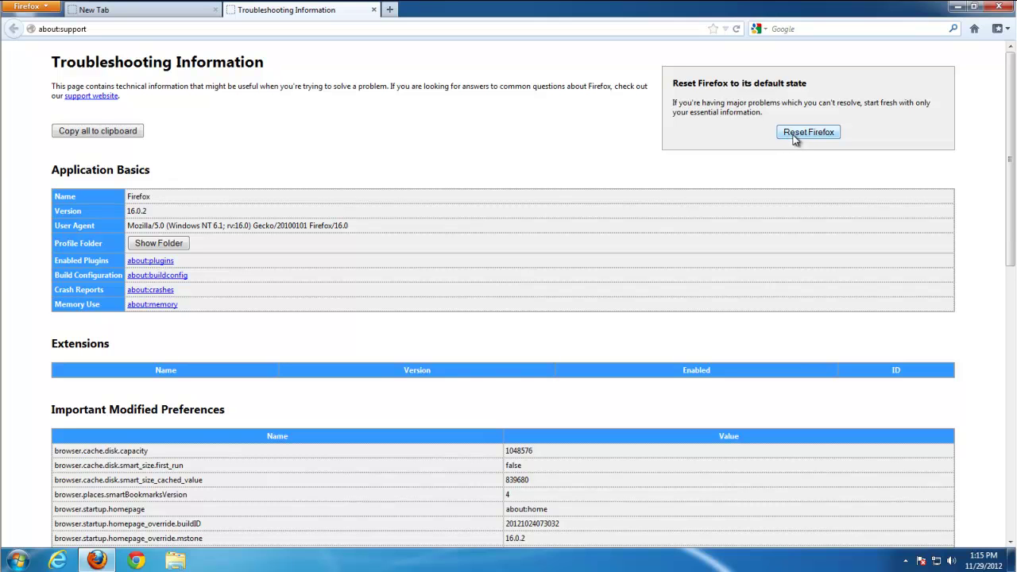
# - Reset Firefox to its default state and dismiss the default-browser question
pyautogui.click(794, 138)
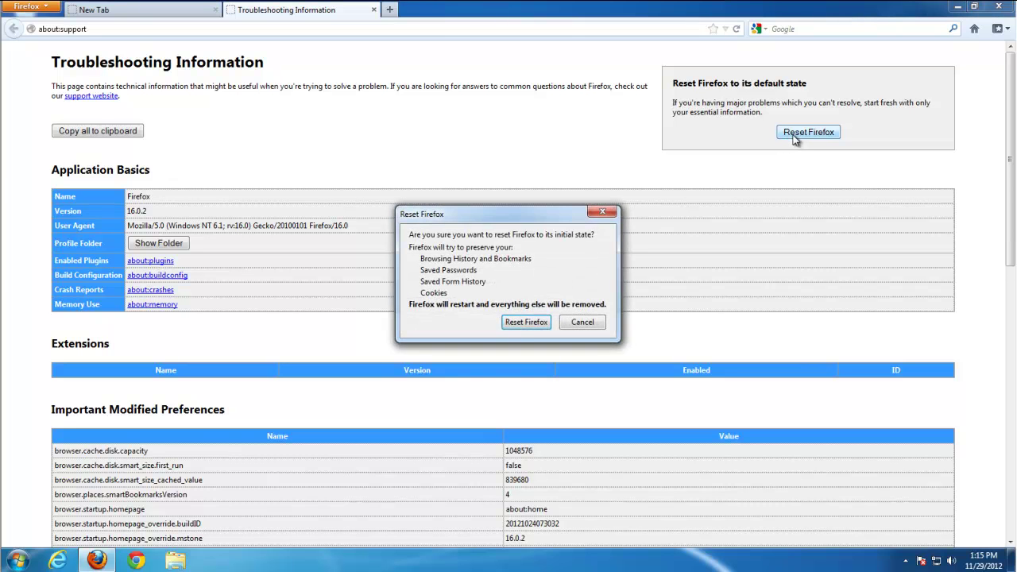
pyautogui.click(524, 325)
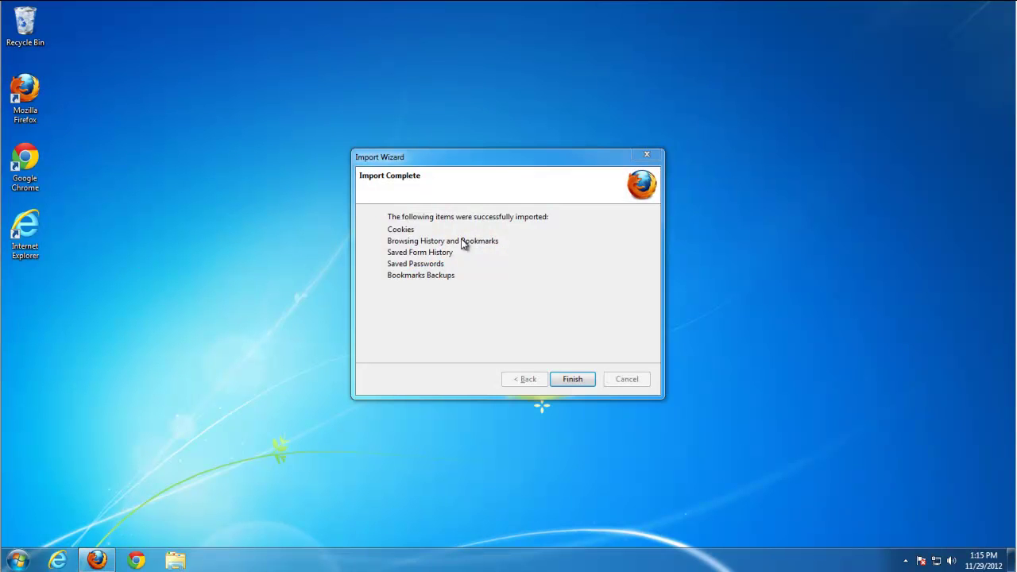
pyautogui.click(572, 379)
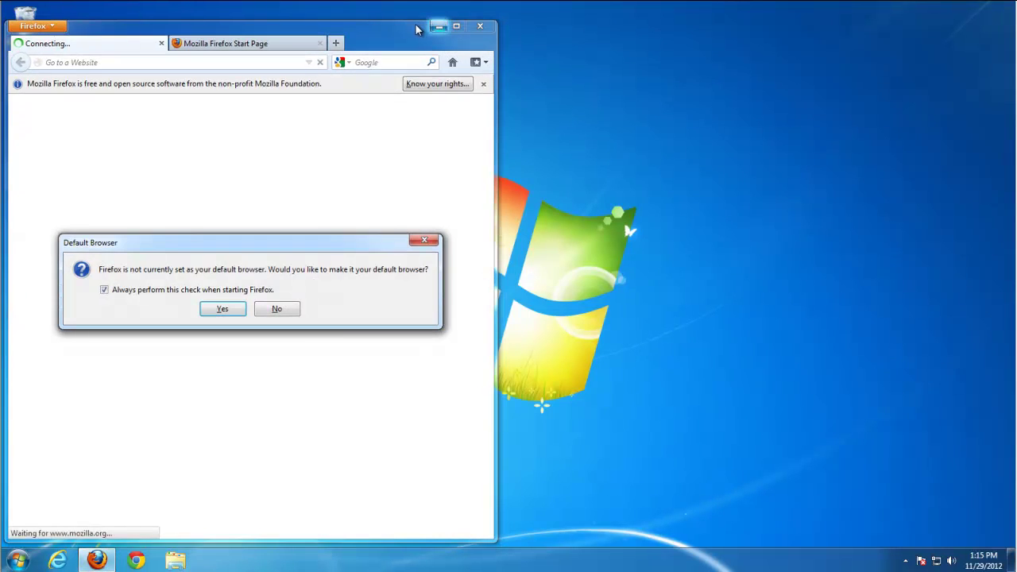
pyautogui.click(280, 316)
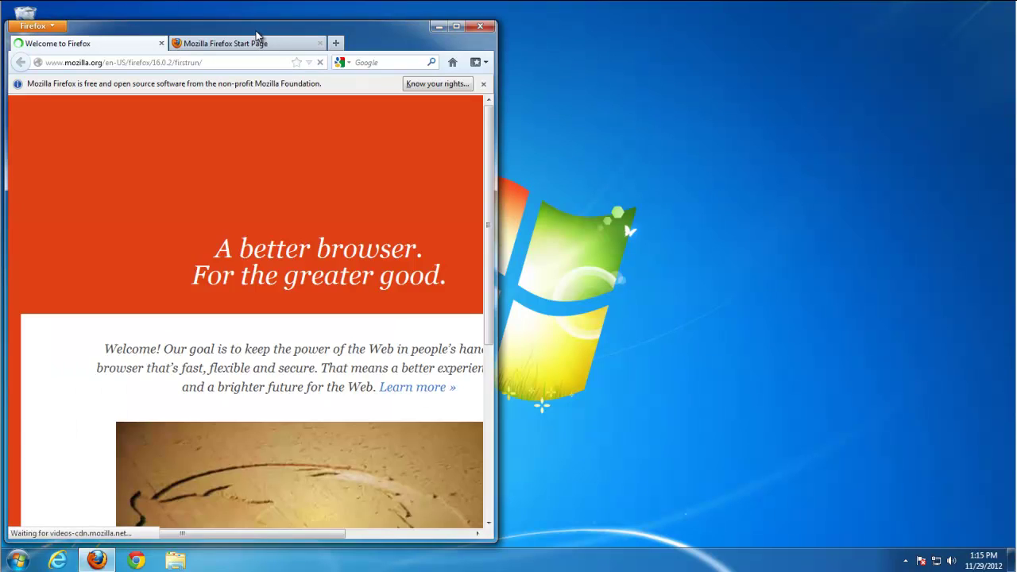
# - Look over the saved Old Firefox Data folder on the desktop, then close it
pyautogui.moveTo(257, 39); pyautogui.dragTo(498, 20)
pyautogui.click(24, 292)
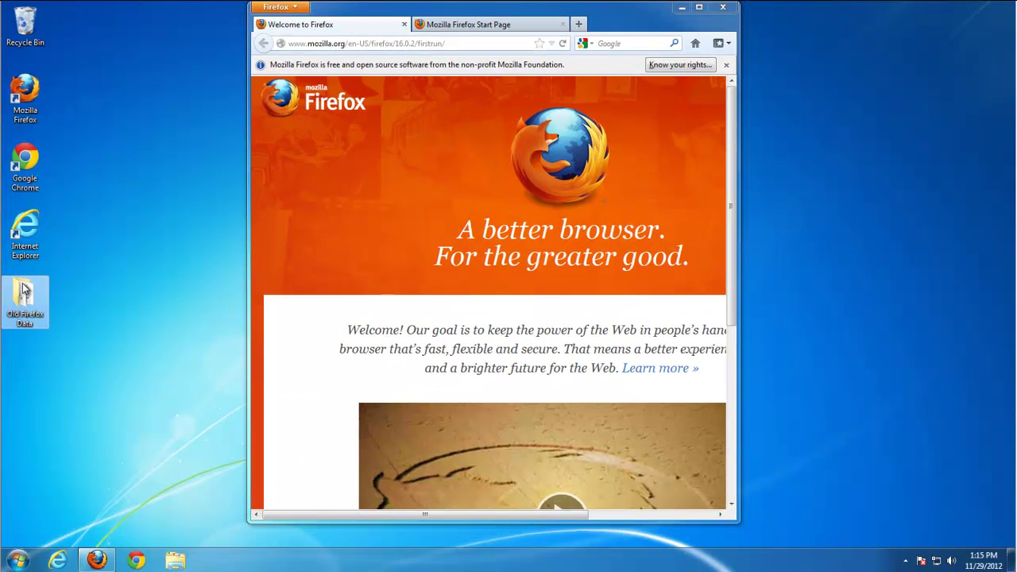
pyautogui.doubleClick(24, 294)
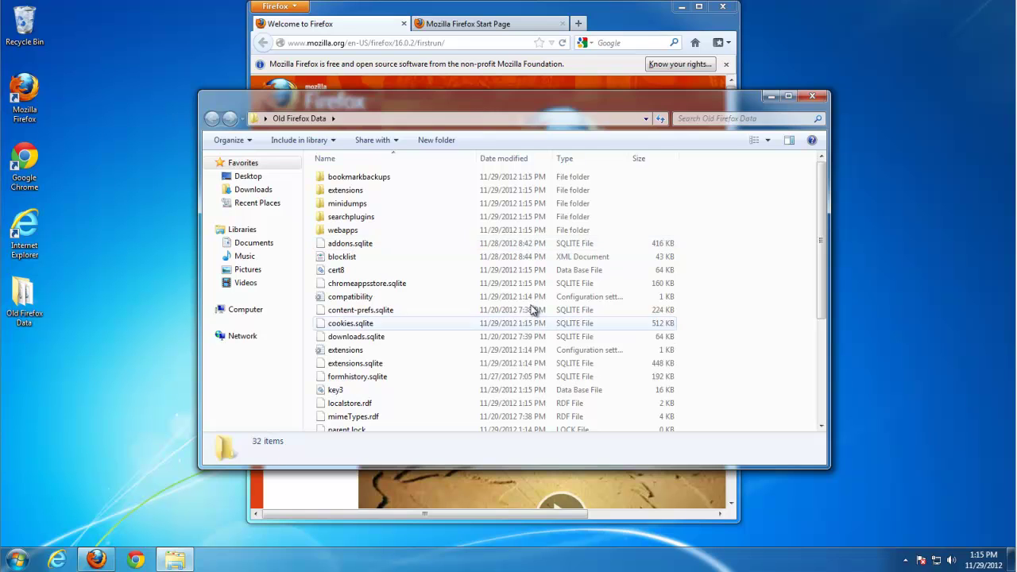
pyautogui.click(813, 97)
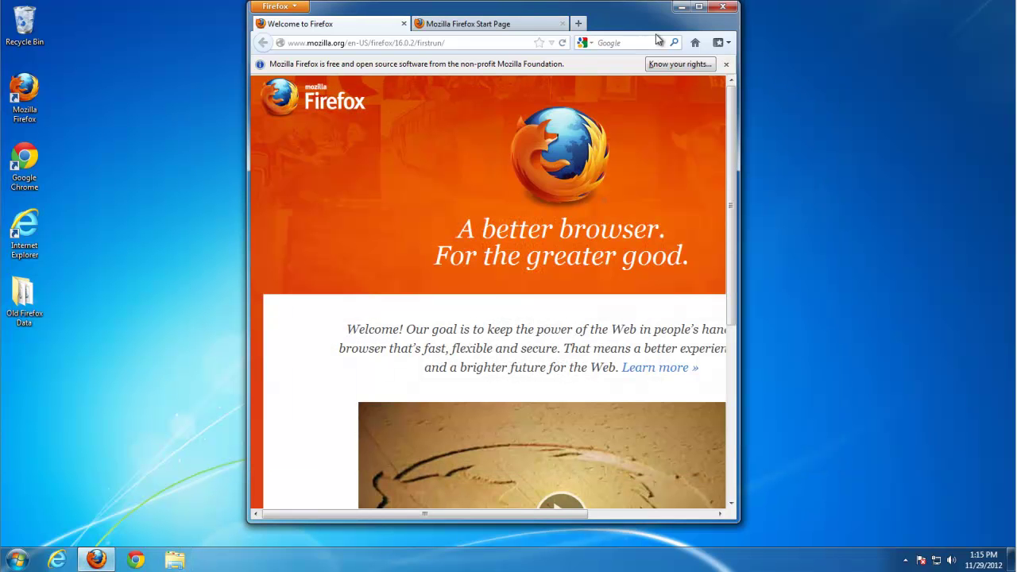
# - Close Firefox, refresh the desktop, and launch Google Chrome
pyautogui.click(563, 24)
pyautogui.scroll(-5, 687, 96)
pyautogui.click(720, 8)
pyautogui.rightClick(139, 274)
pyautogui.click(168, 302)
pyautogui.click(139, 561)
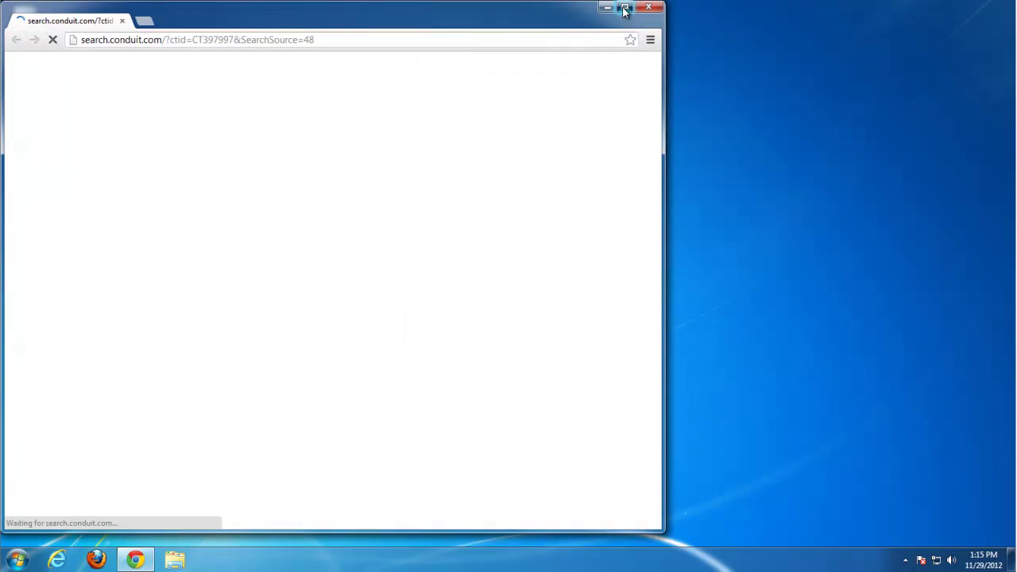
# - Delete the hao123 extension from Chrome's Extensions page, then open the Settings startup pages list
pyautogui.click(624, 10)
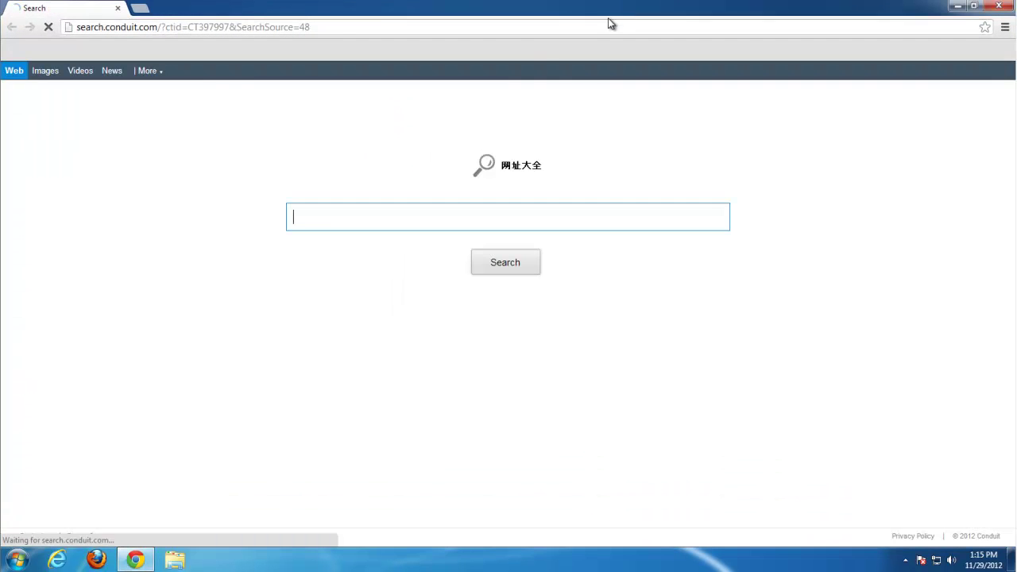
pyautogui.click(1005, 30)
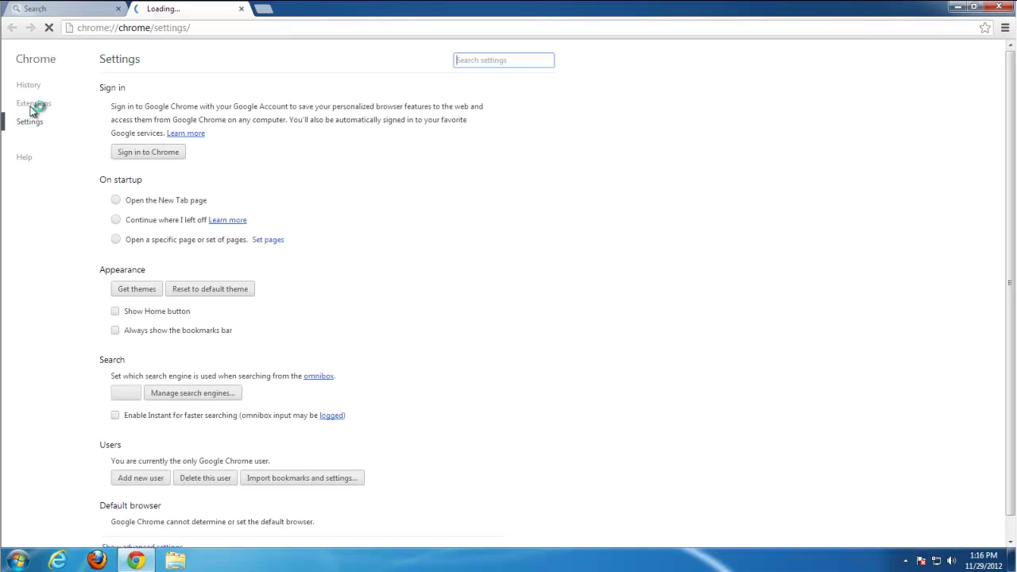
pyautogui.click(34, 107)
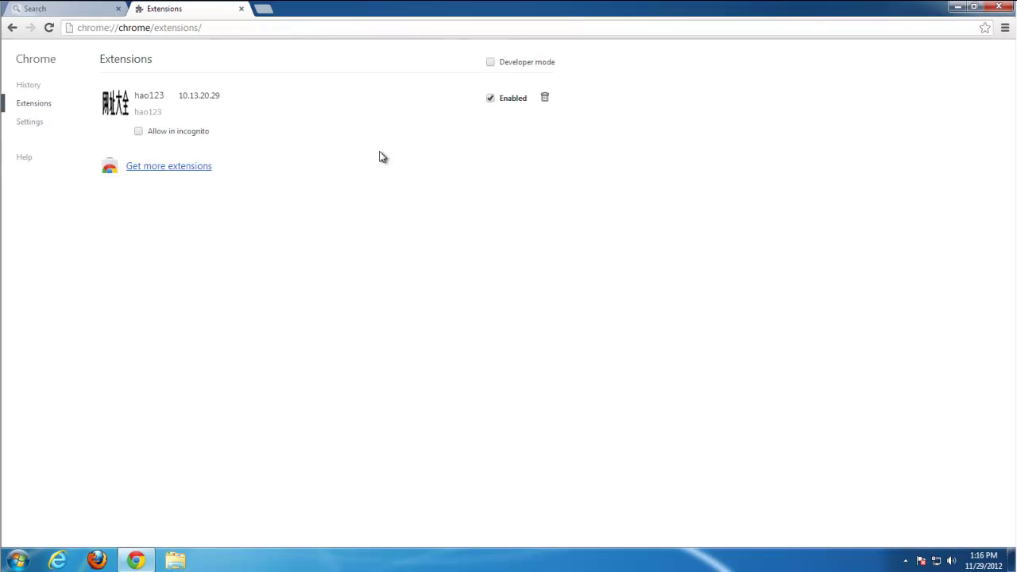
pyautogui.click(545, 99)
pyautogui.click(509, 309)
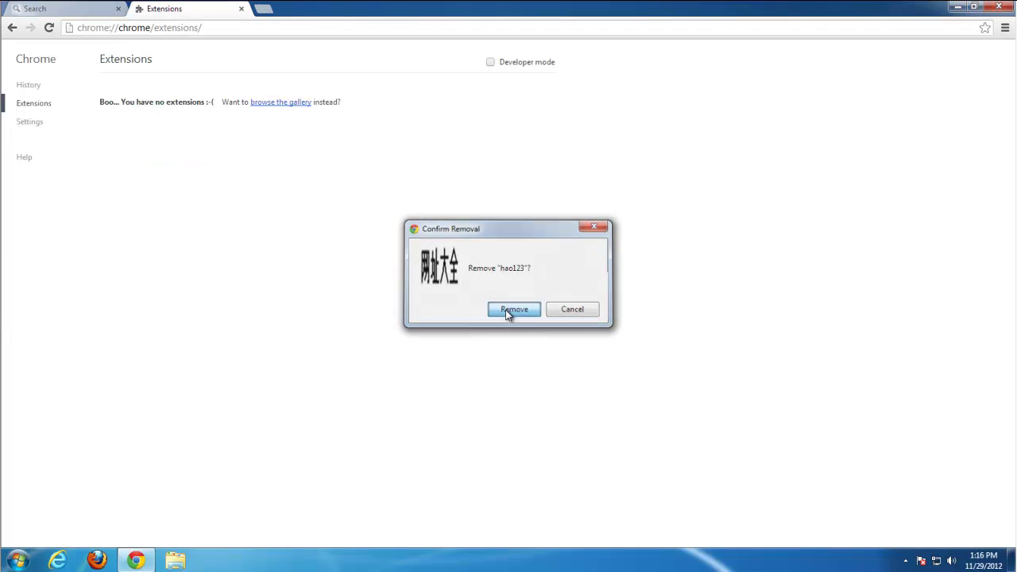
pyautogui.click(29, 123)
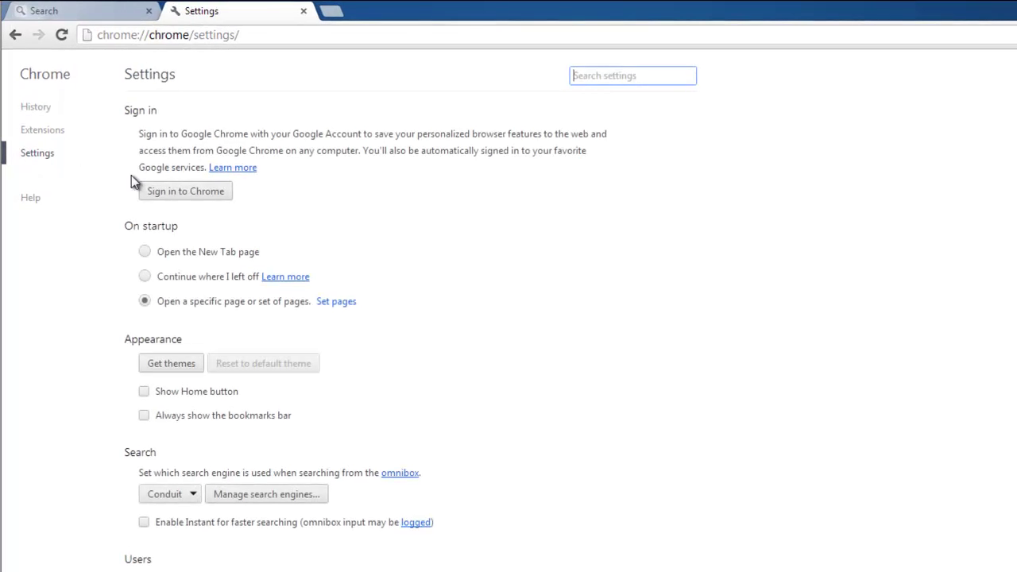
pyautogui.click(334, 302)
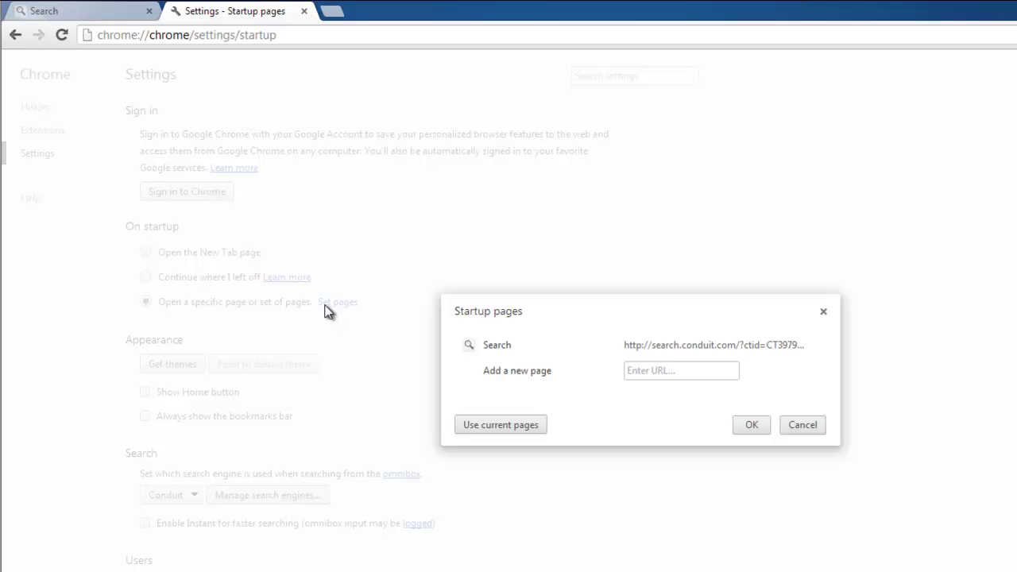
pyautogui.moveTo(635, 345)
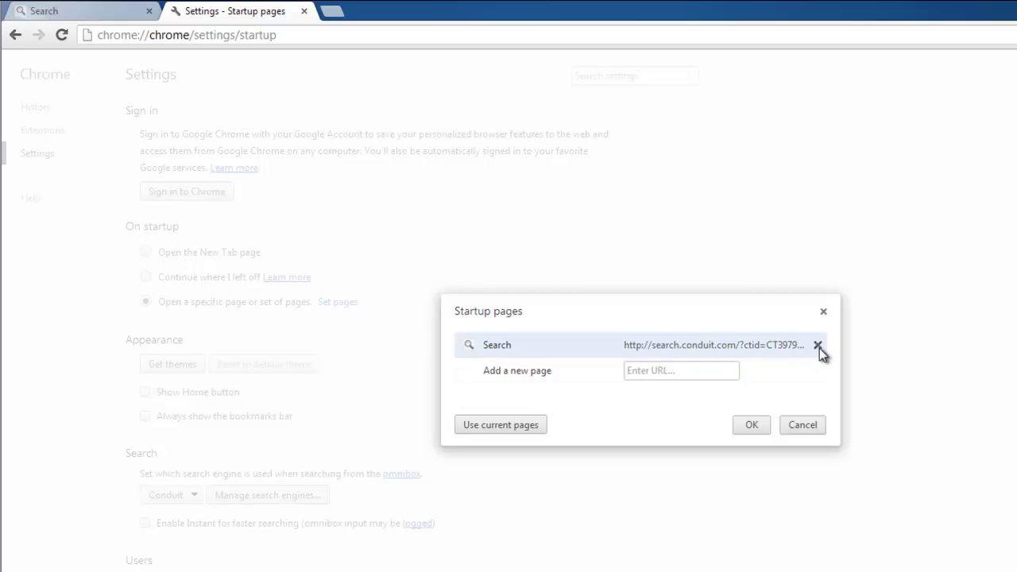
# - Remove the Conduit startup page, show the home button, and make New Tab the home page
pyautogui.click(818, 346)
pyautogui.click(739, 426)
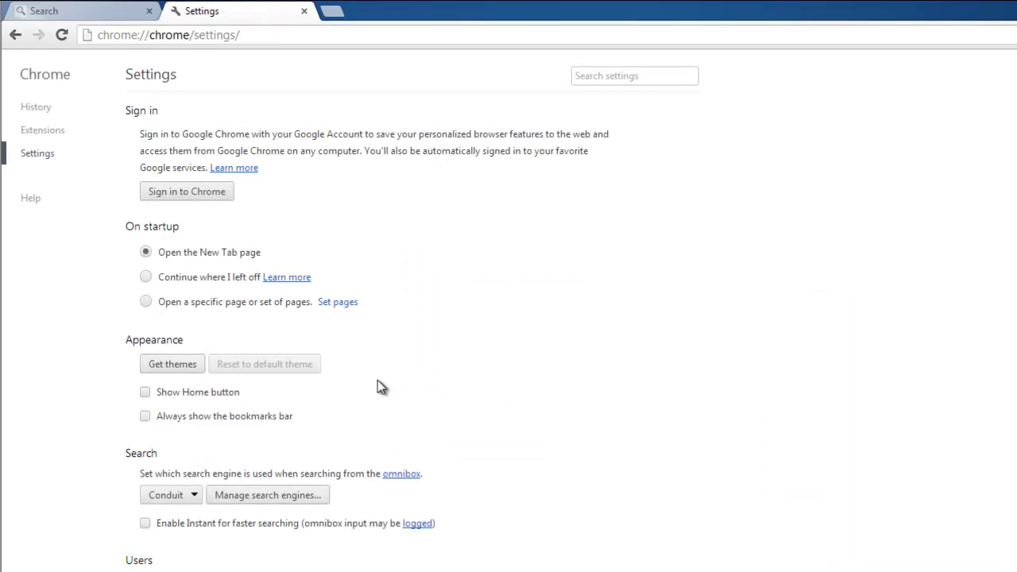
pyautogui.click(146, 392)
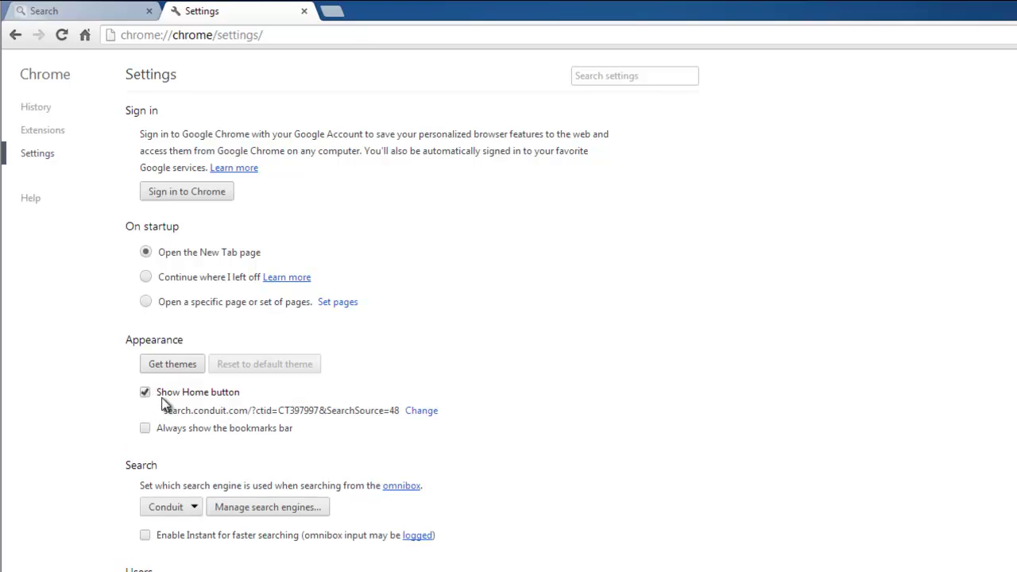
pyautogui.click(424, 411)
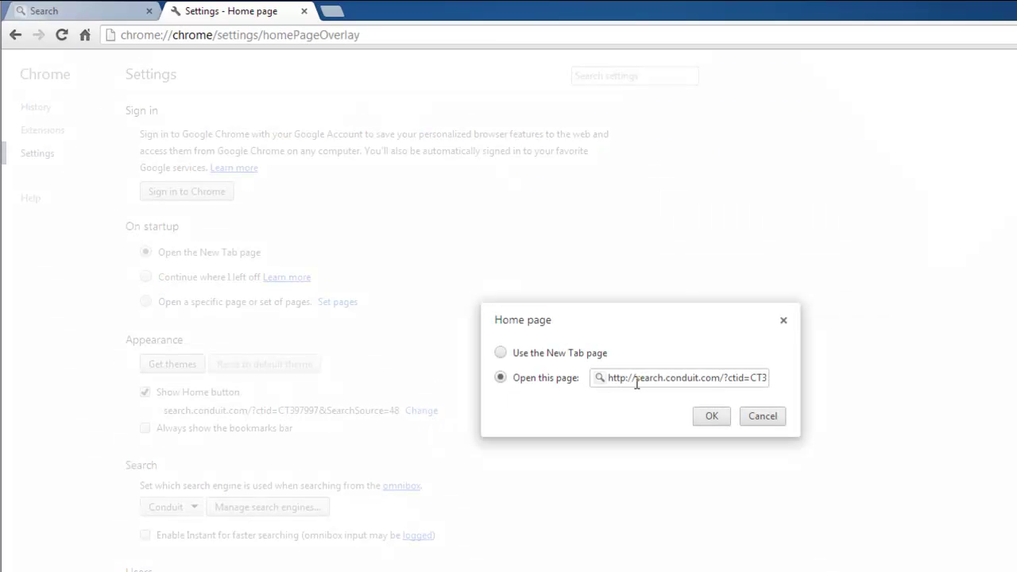
pyautogui.click(515, 356)
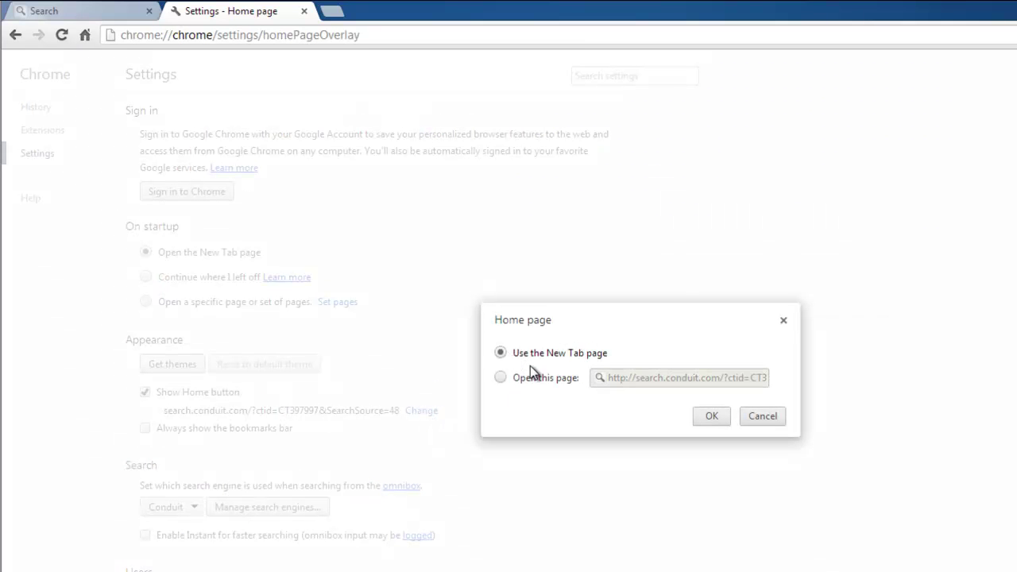
pyautogui.click(709, 422)
pyautogui.click(260, 409)
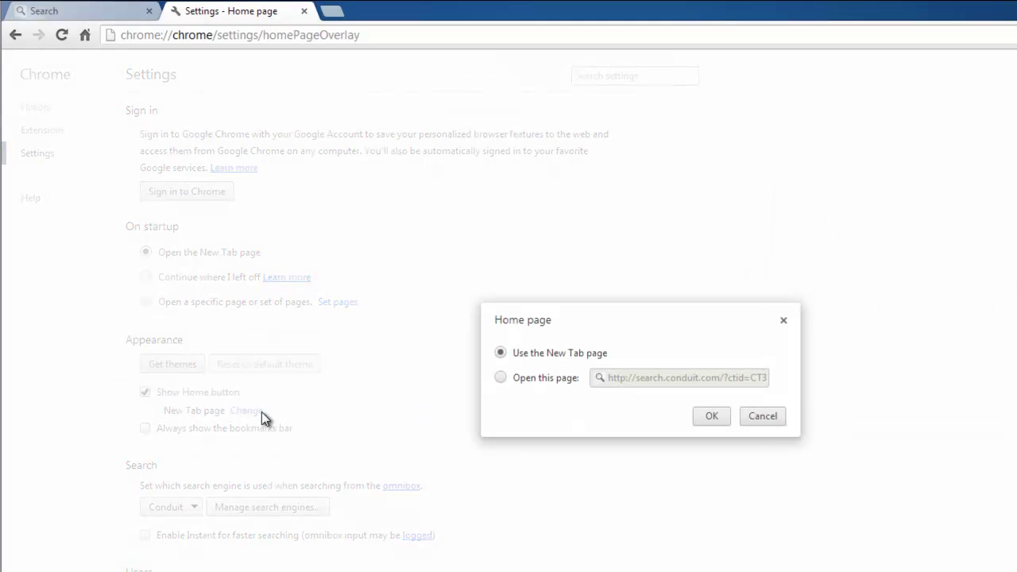
pyautogui.click(499, 377)
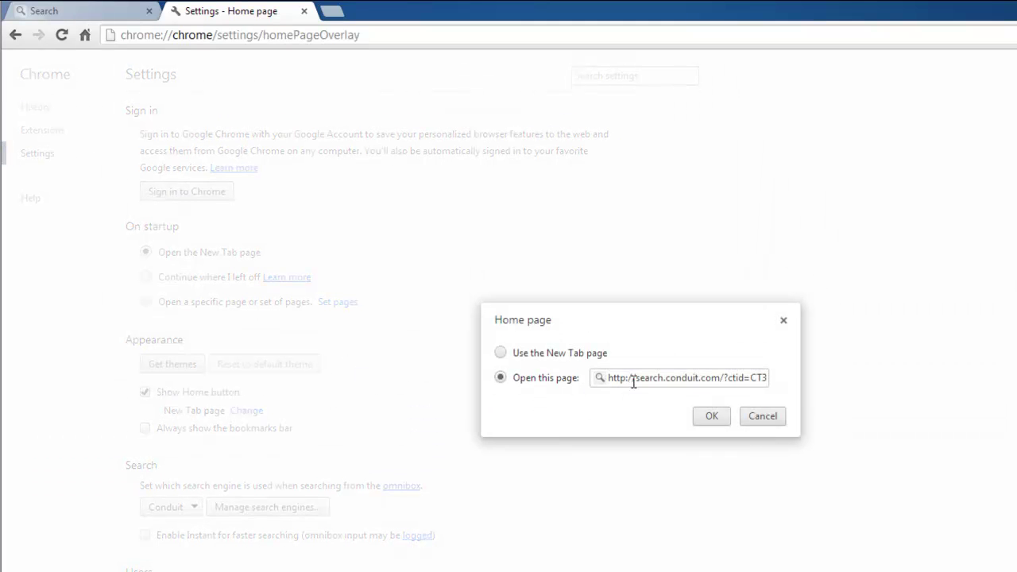
pyautogui.moveTo(634, 382); pyautogui.dragTo(990, 381)
pyautogui.press('BackSpace')
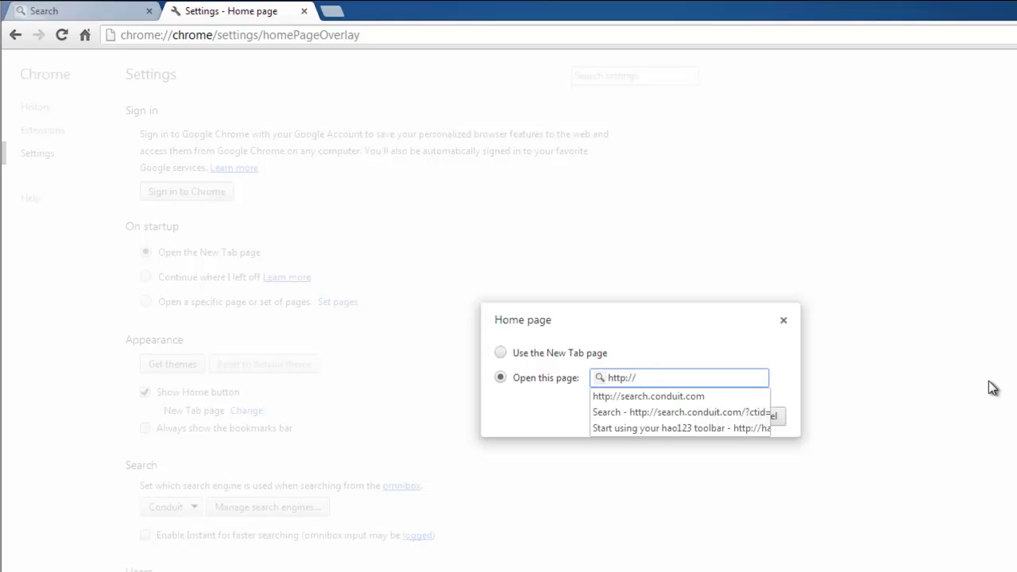
pyautogui.write('www.google.com')
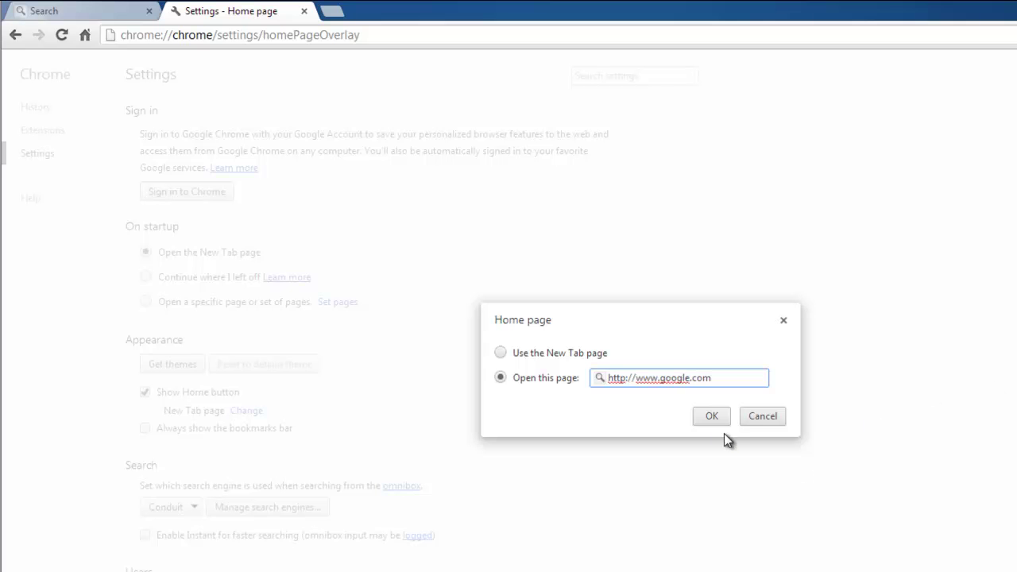
pyautogui.click(712, 421)
# - Make Google the default search engine and remove the Conduit search engine
pyautogui.scroll(-2, 286, 405)
pyautogui.click(262, 443)
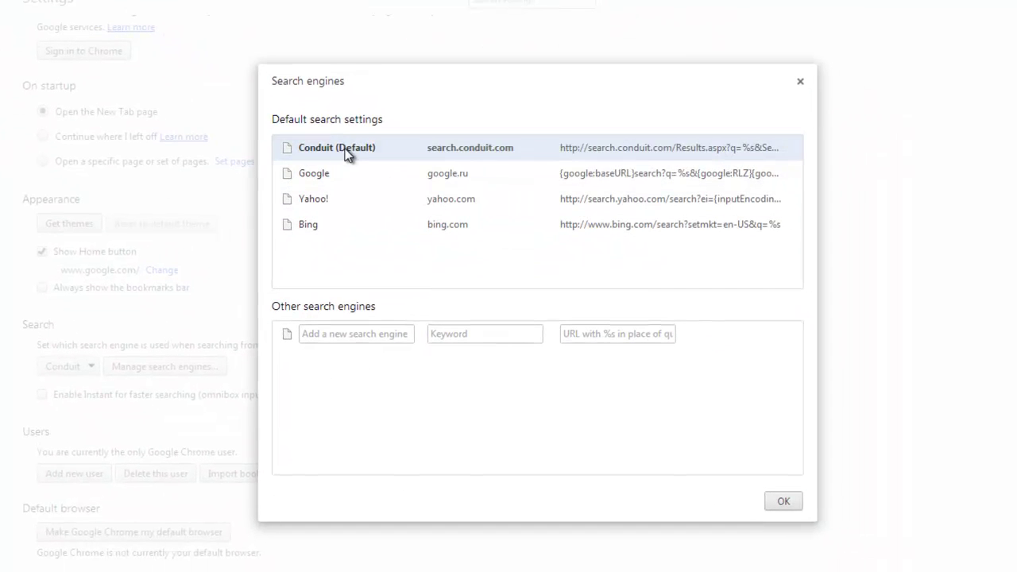
pyautogui.click(742, 172)
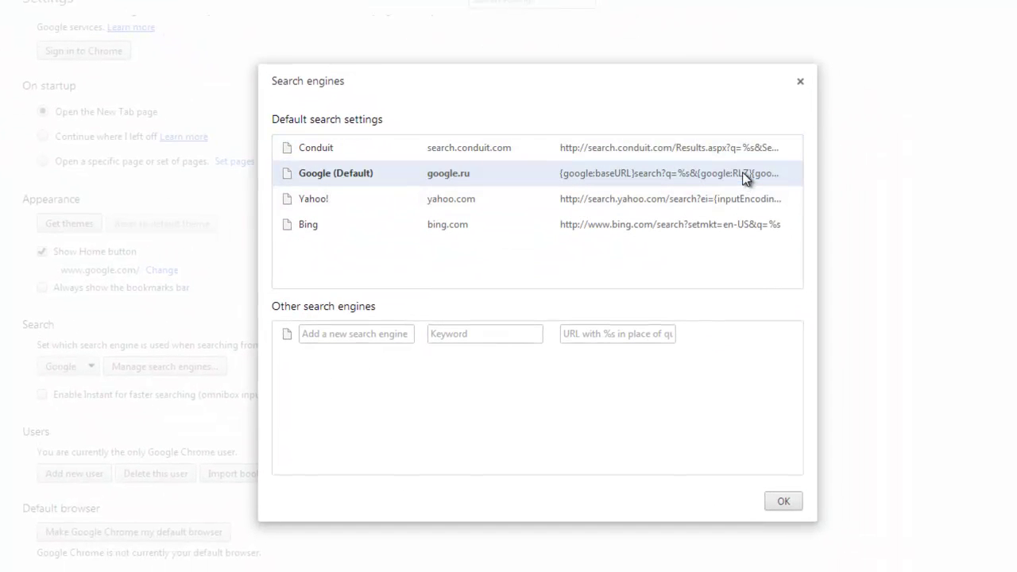
pyautogui.click(794, 148)
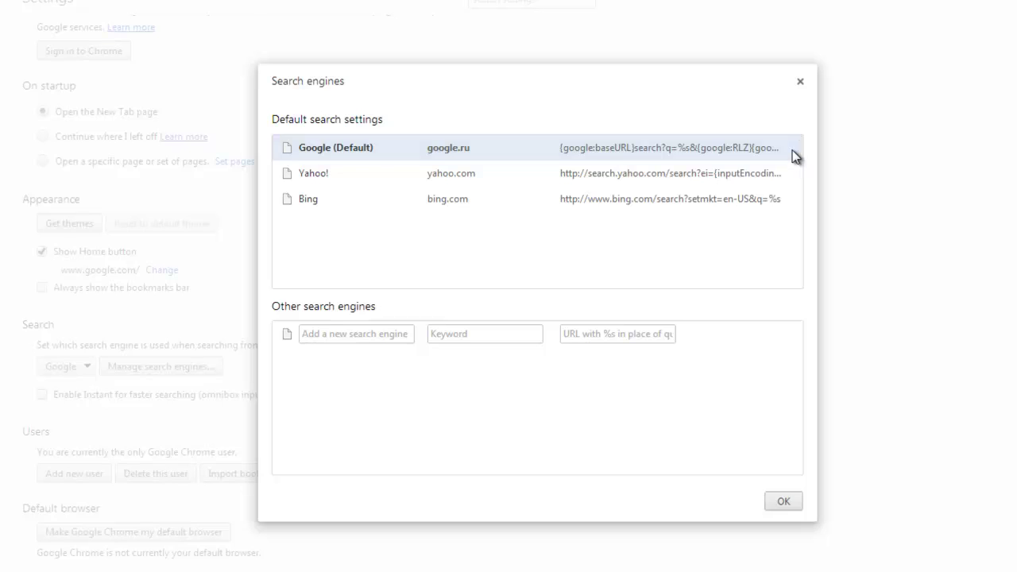
pyautogui.click(782, 499)
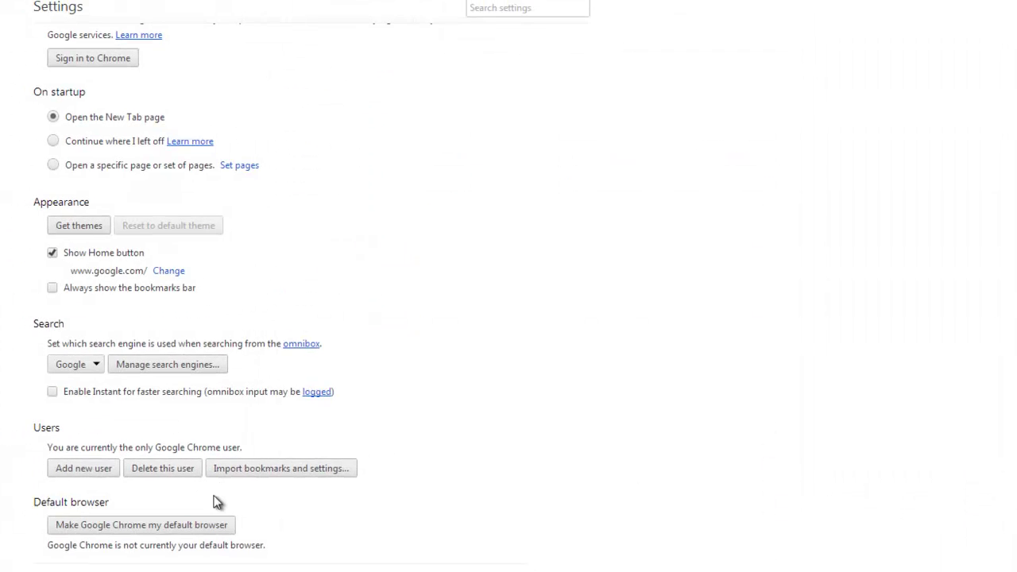
# - Clear Chrome's browsing data, including hosted app data
pyautogui.scroll(-3, 268, 435)
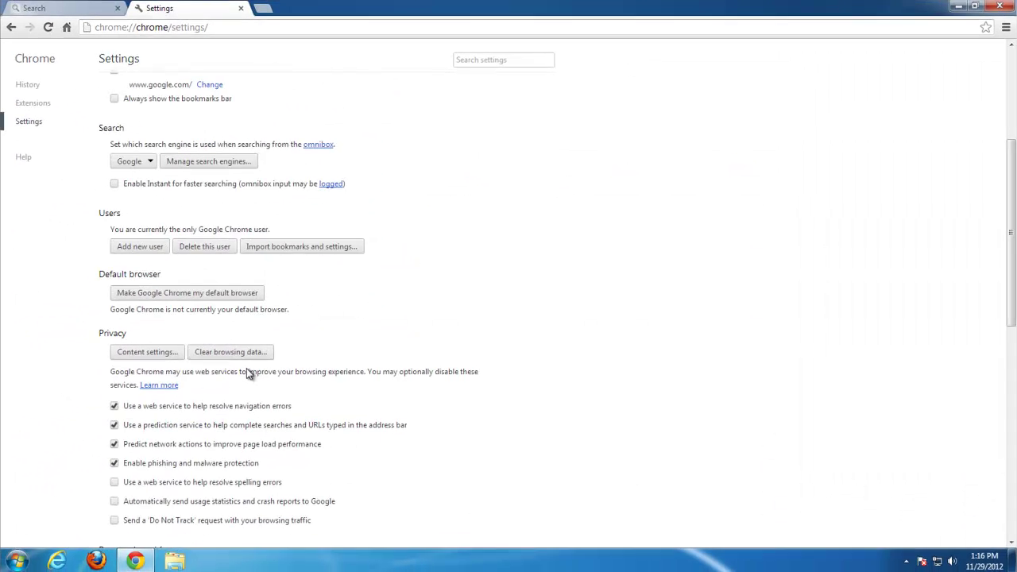
pyautogui.click(232, 351)
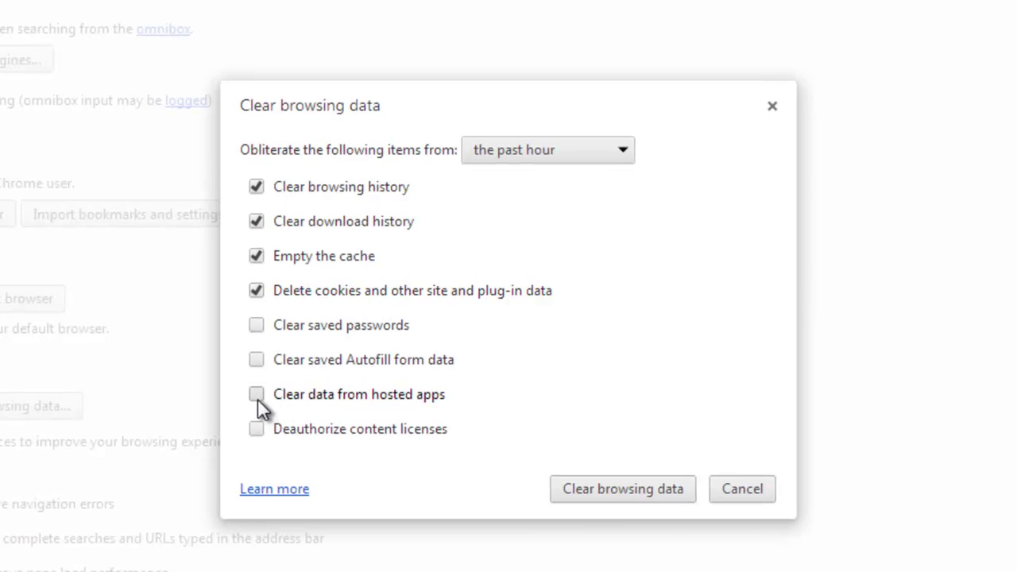
pyautogui.click(255, 394)
pyautogui.click(583, 493)
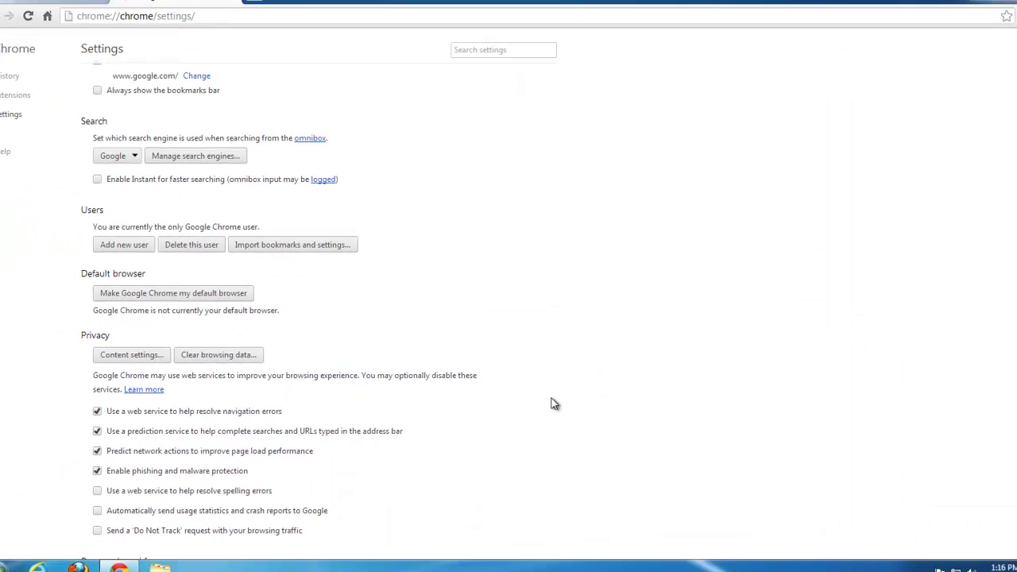
pyautogui.scroll(3, 843, 275)
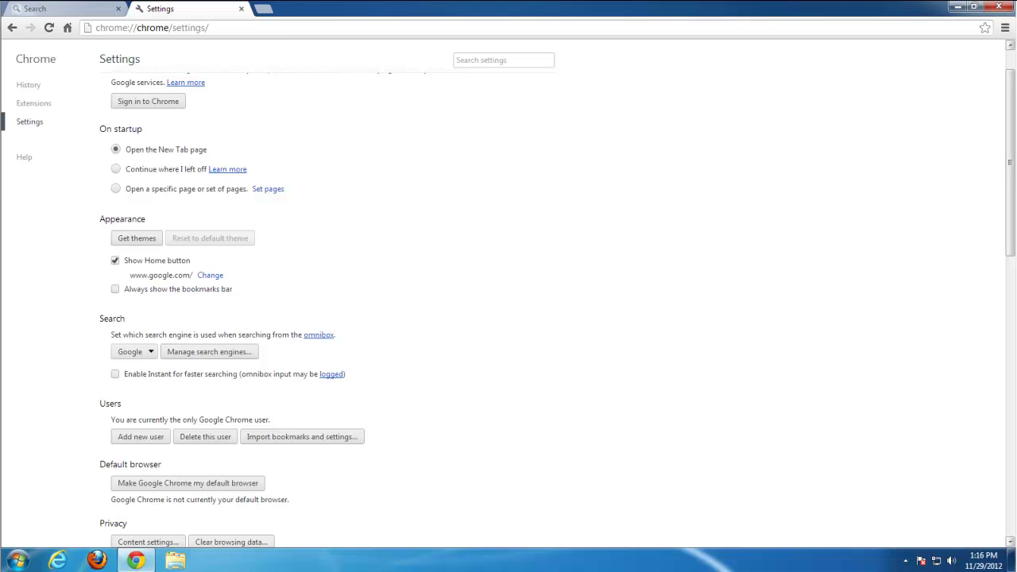
# - Restart Chrome, search 'search' from a new tab, then close Chrome and refresh the desktop
pyautogui.click(998, 6)
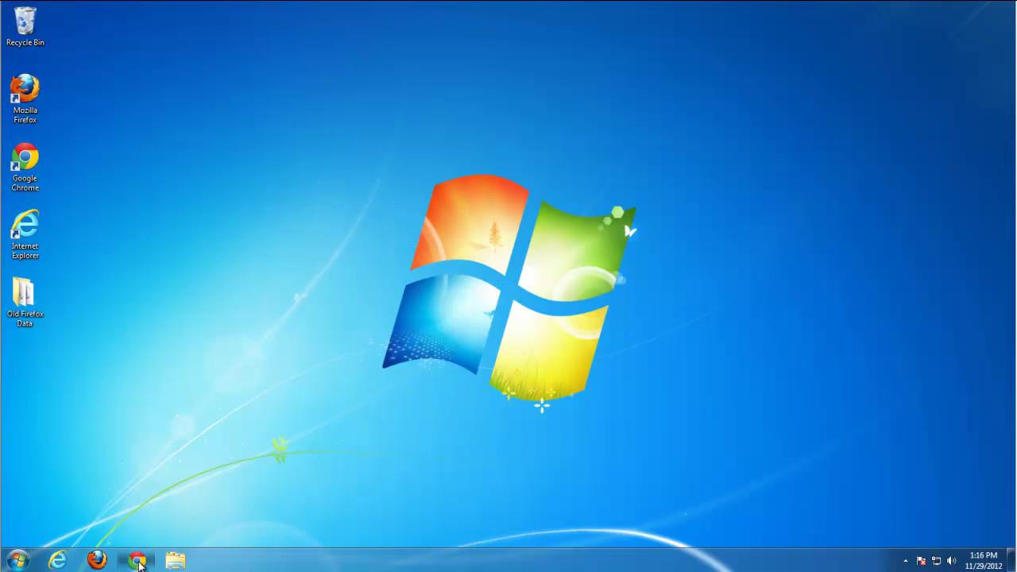
pyautogui.click(138, 561)
pyautogui.click(141, 10)
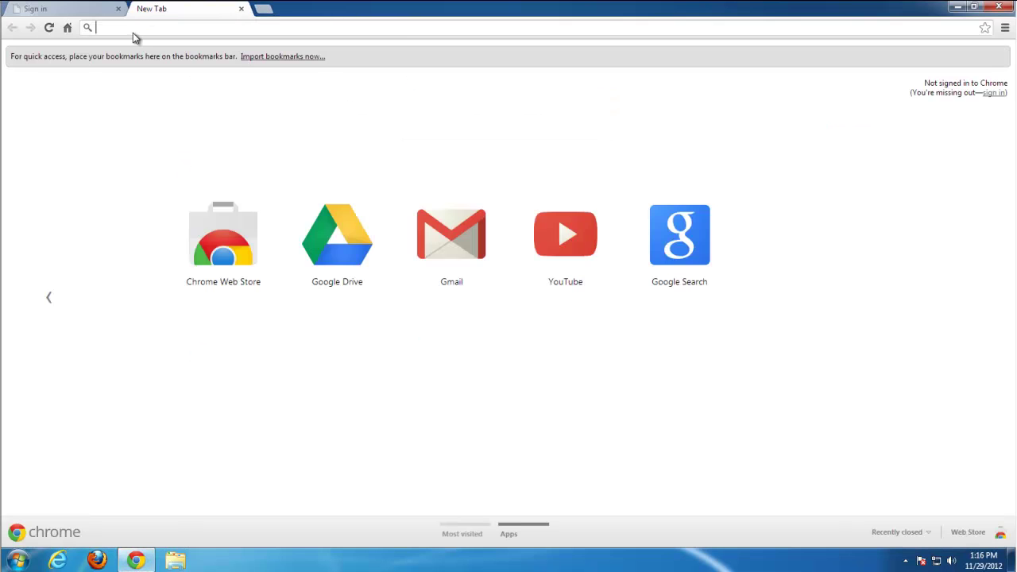
pyautogui.write('searc')
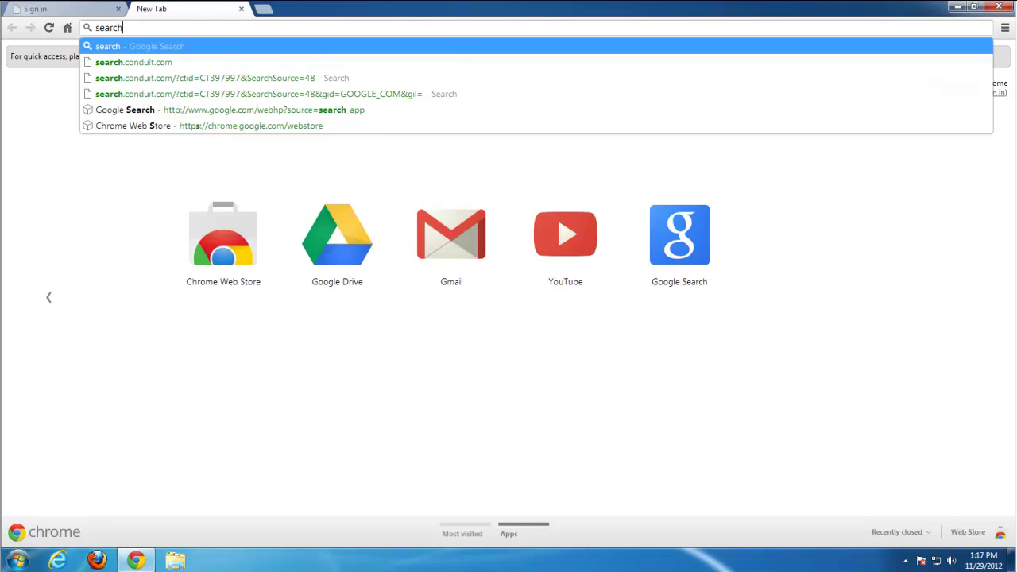
pyautogui.write('h')
pyautogui.press('Return')
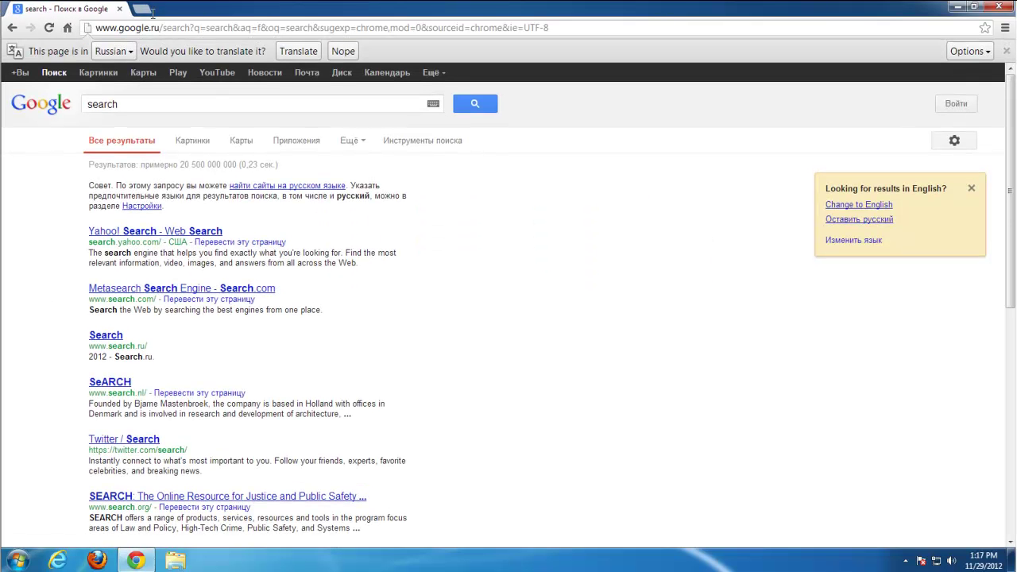
pyautogui.click(998, 7)
pyautogui.rightClick(203, 194)
pyautogui.click(223, 227)
# - Launch regedit with admin rights and search the registry for 'conduit'
pyautogui.click(27, 556)
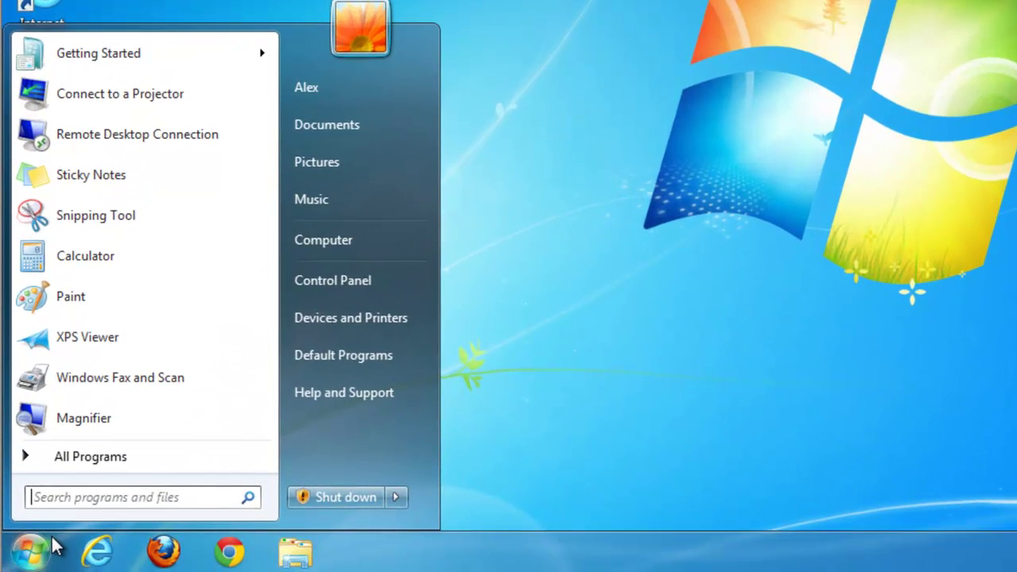
pyautogui.write('regedit')
pyautogui.click(70, 89)
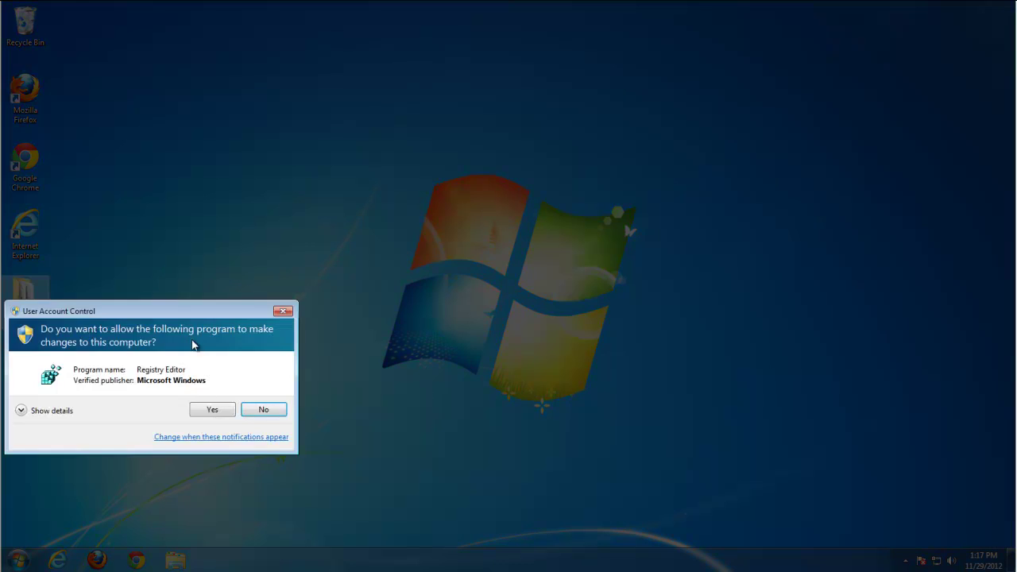
pyautogui.click(212, 414)
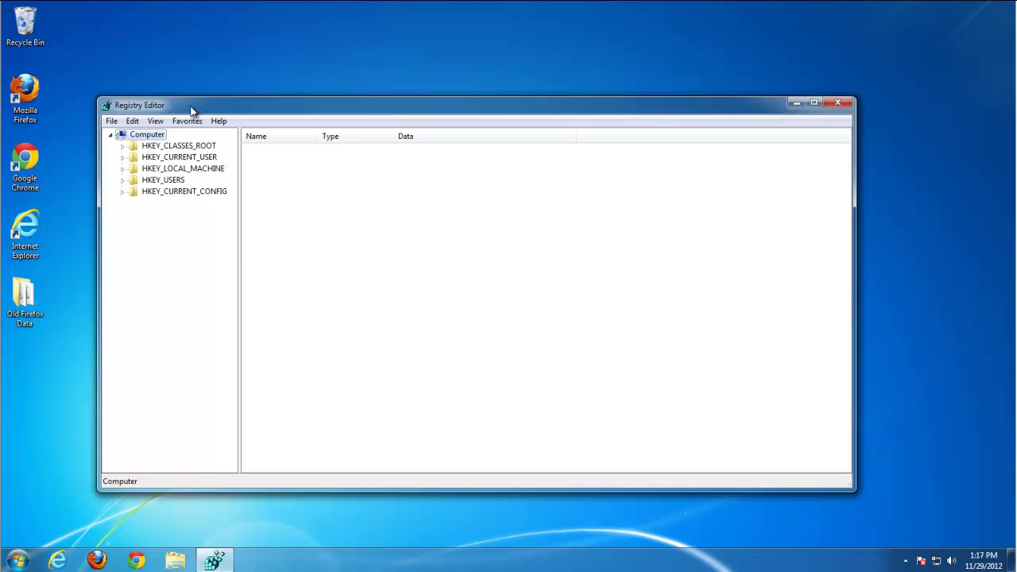
pyautogui.click(109, 122)
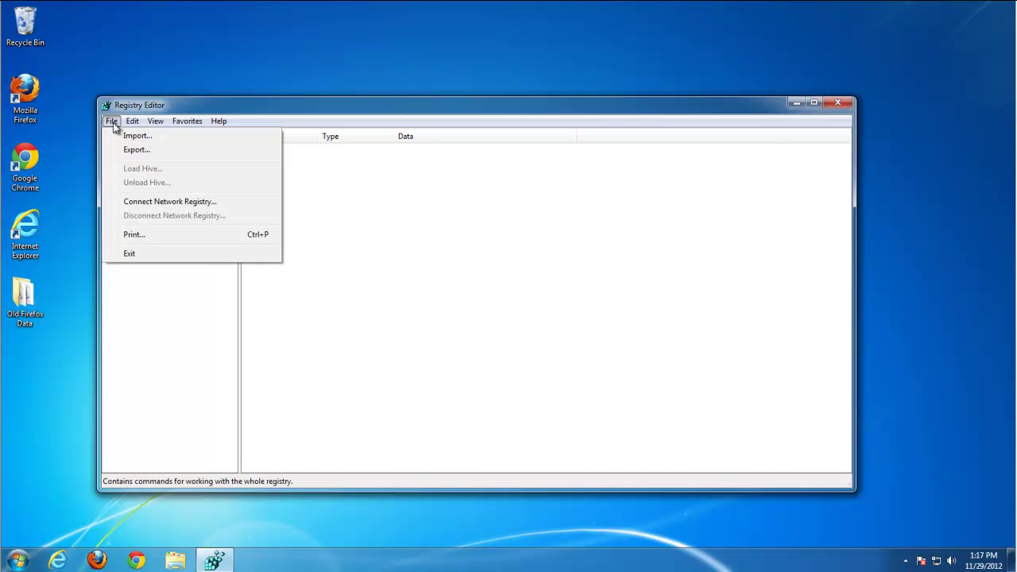
pyautogui.click(151, 226)
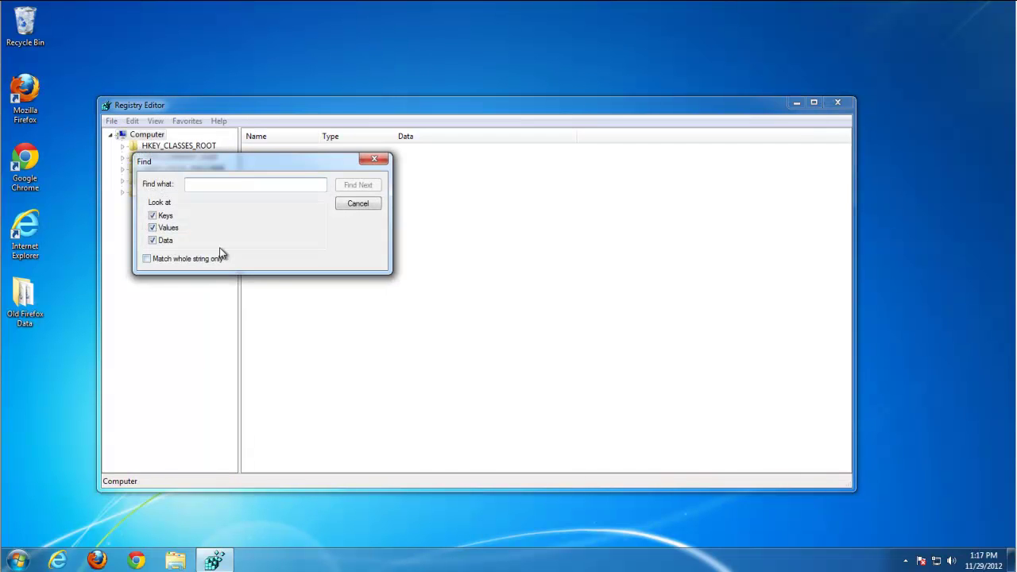
pyautogui.write('conduit')
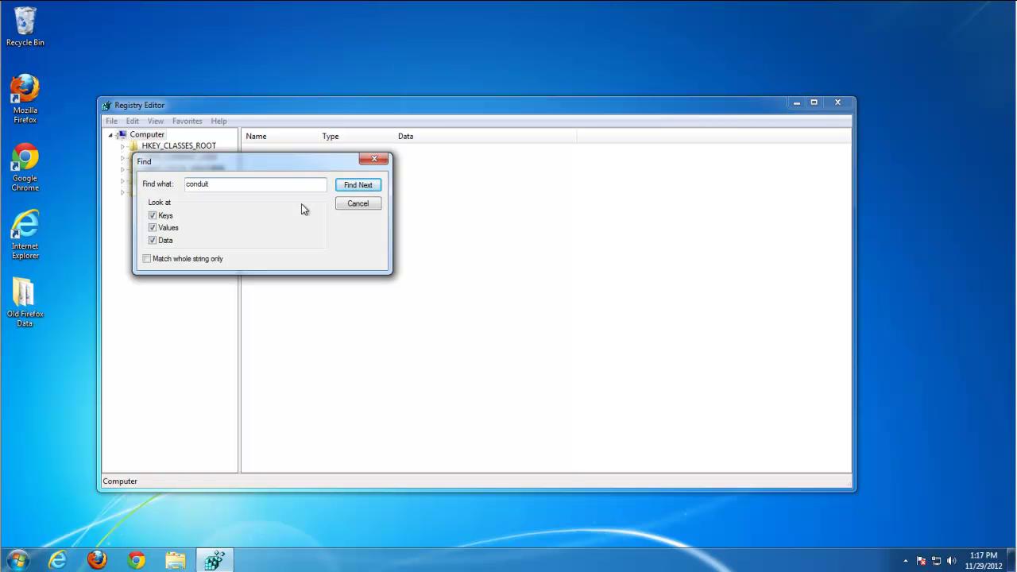
pyautogui.click(360, 187)
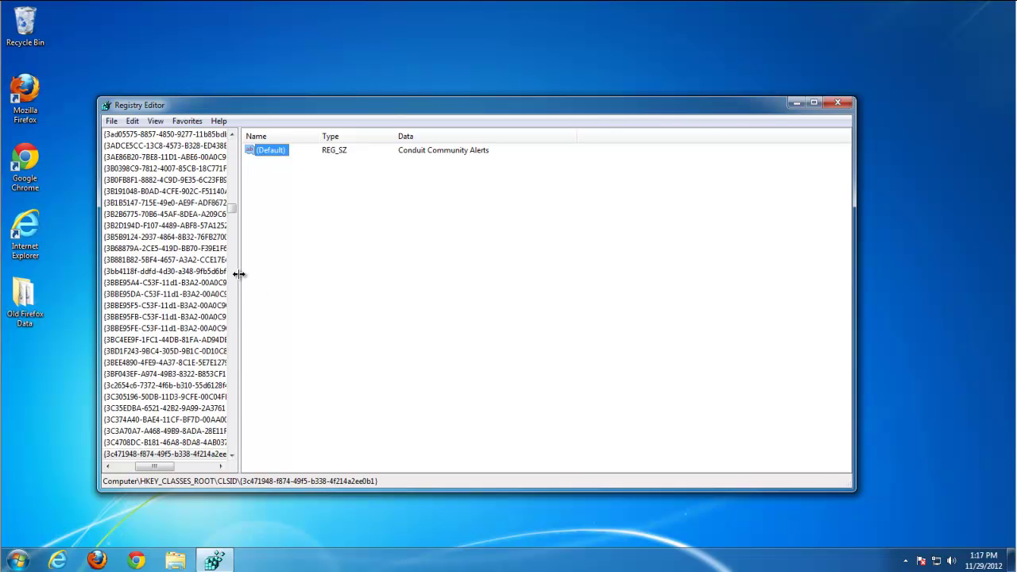
# - Delete the Conduit Community Alerts key and find the next match
pyautogui.moveTo(239, 274); pyautogui.dragTo(397, 279)
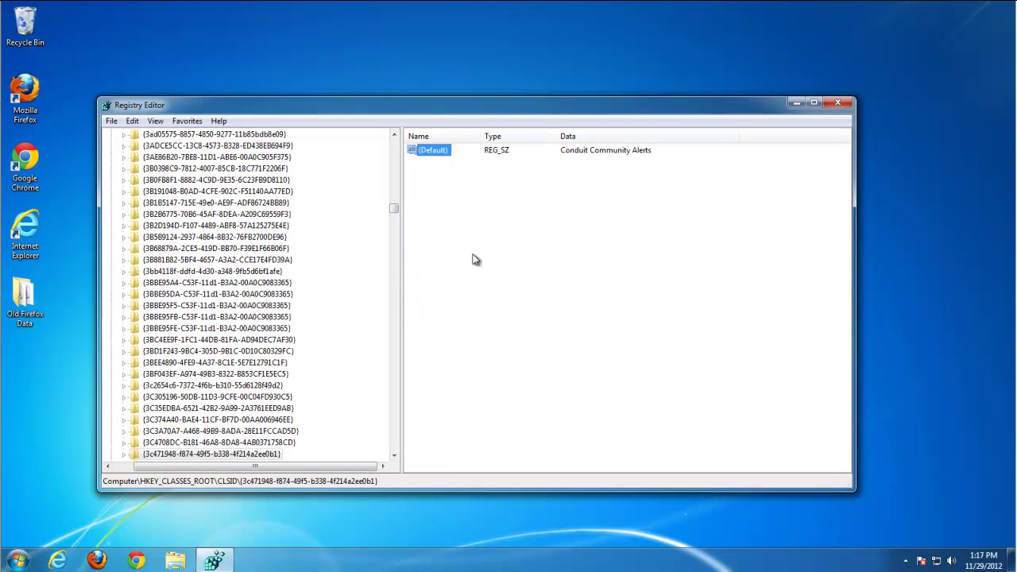
pyautogui.click(203, 454)
pyautogui.scroll(-2, 357, 372)
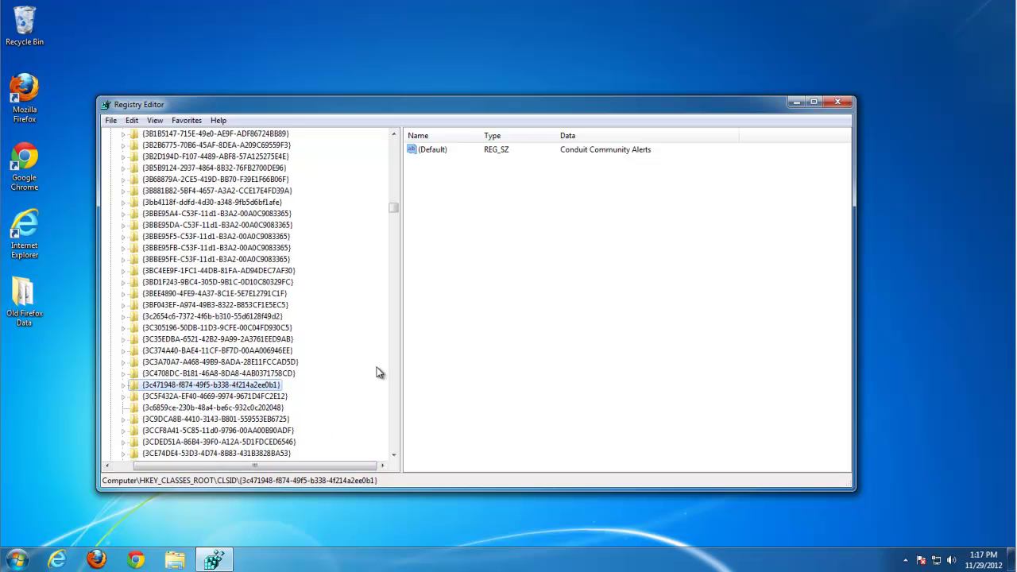
pyautogui.click(221, 374)
pyautogui.press('Delete')
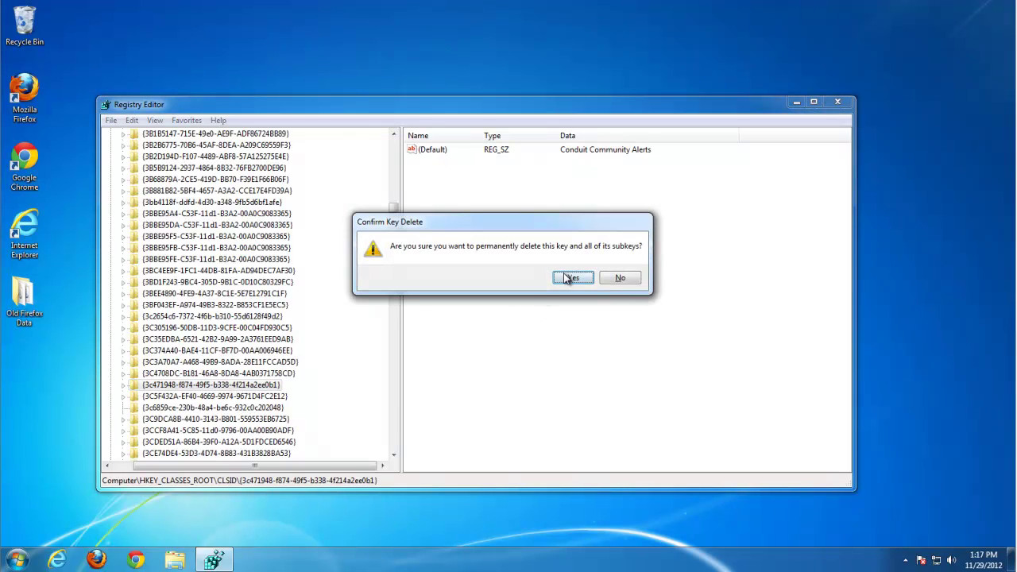
pyautogui.click(571, 278)
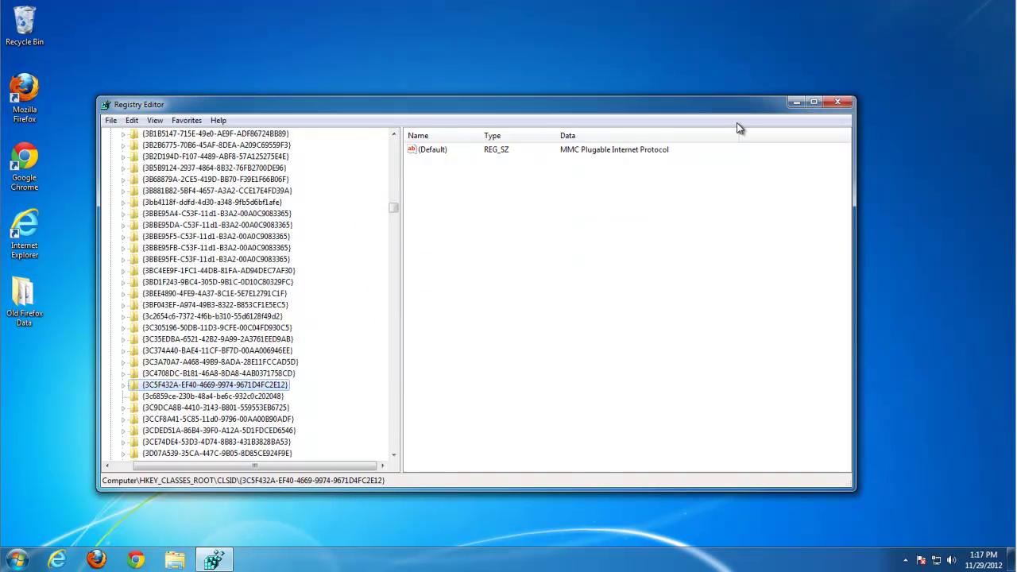
pyautogui.press('F3')
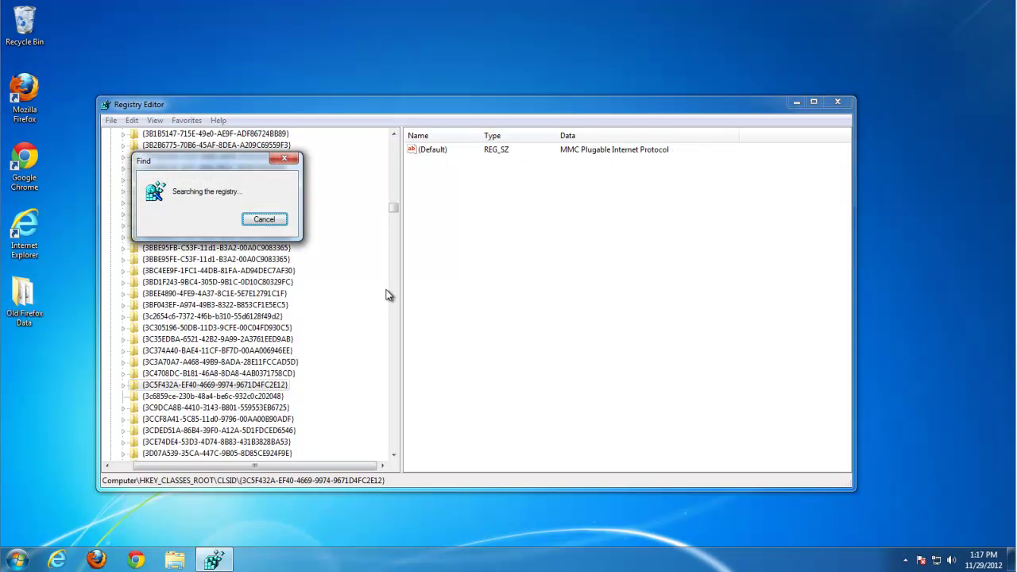
# - Delete the AppDataLow Conduit, ConduitSearchScopes and Smartbar keys
pyautogui.click(814, 102)
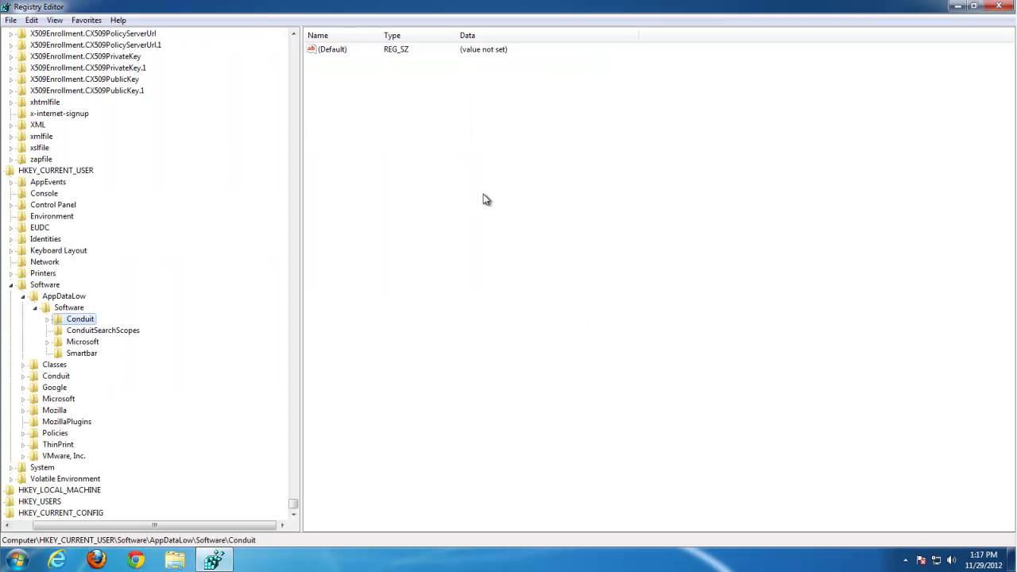
pyautogui.click(90, 330)
pyautogui.press('Delete')
pyautogui.press('Return')
pyautogui.press('Delete')
pyautogui.press('Return')
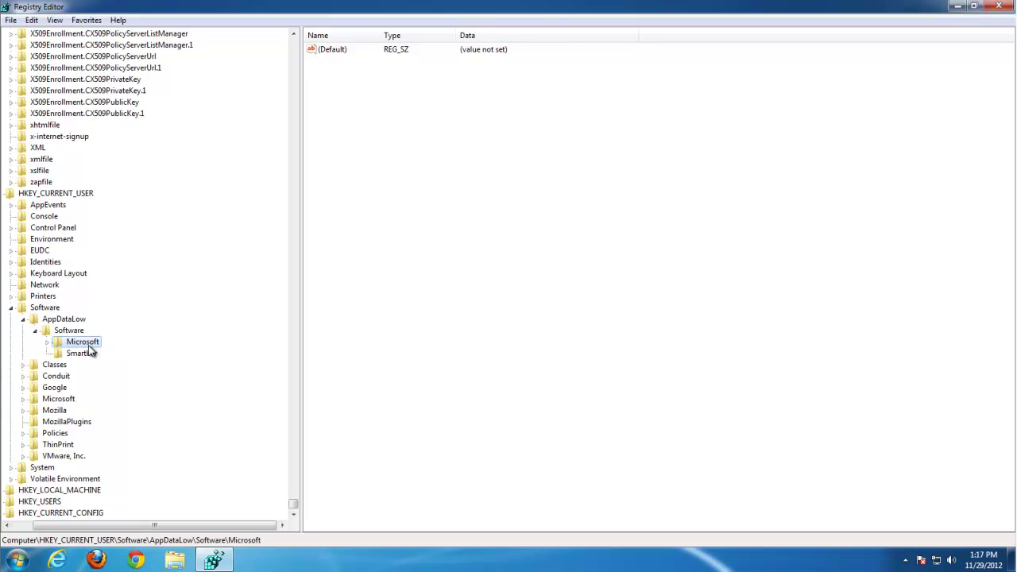
pyautogui.click(82, 353)
pyautogui.press('Delete')
pyautogui.press('Return')
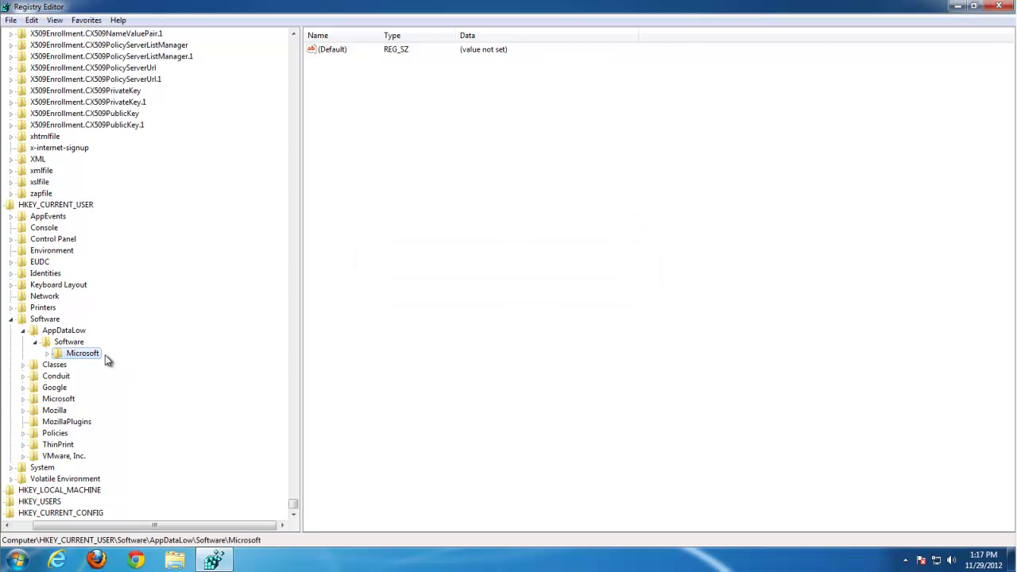
# - Delete the user Software Conduit key with all its subkeys, then search onward
pyautogui.press('Down')
pyautogui.press('Down')
pyautogui.press('Right')
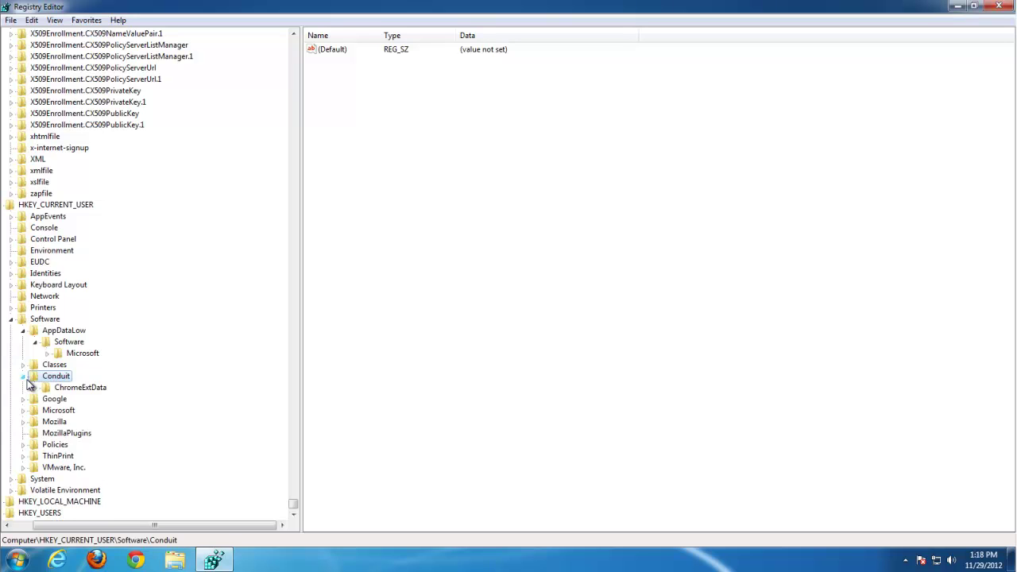
pyautogui.click(63, 387)
pyautogui.press('Delete')
pyautogui.press('Return')
pyautogui.press('F3')
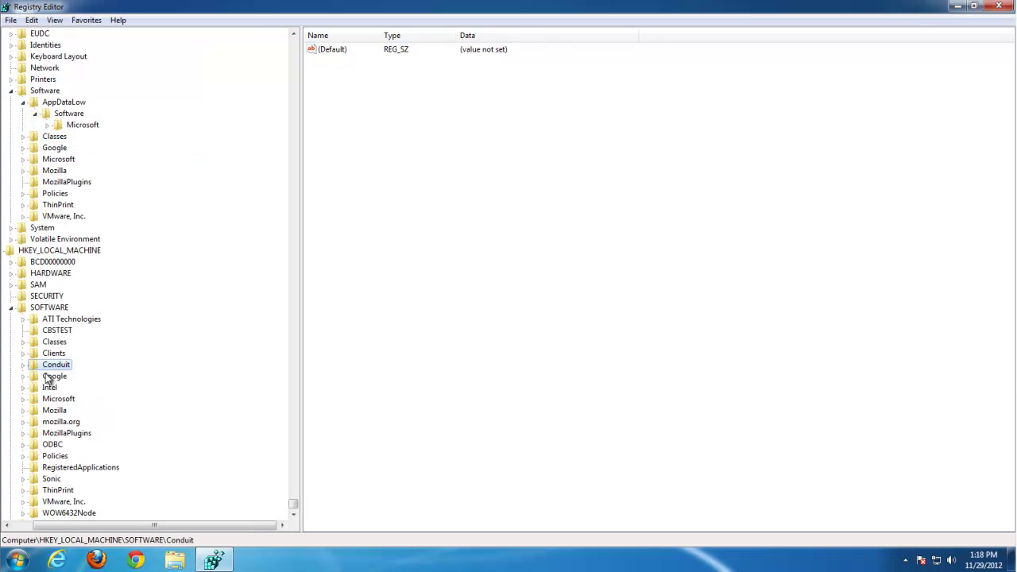
# - Delete the machine-wide Conduit key, then search for any remaining conduit entries
pyautogui.click(28, 365)
pyautogui.click(70, 376)
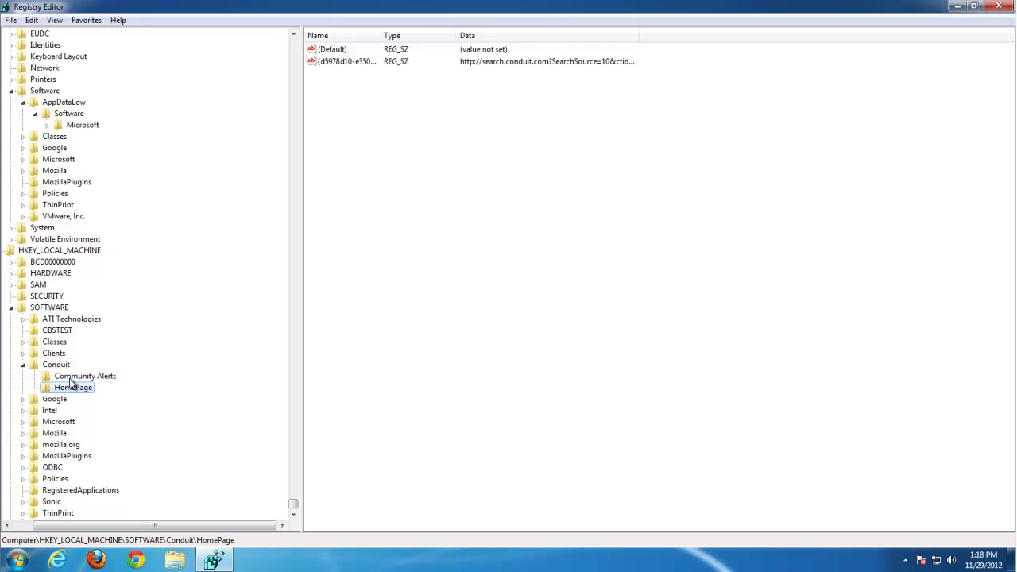
pyautogui.click(55, 365)
pyautogui.press('Delete')
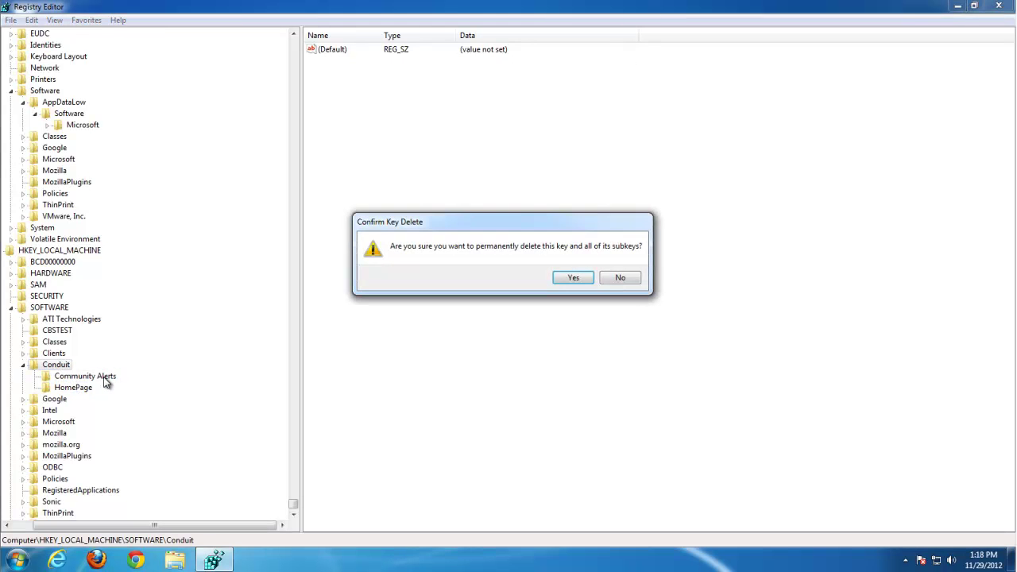
pyautogui.press('Return')
pyautogui.press('F3')
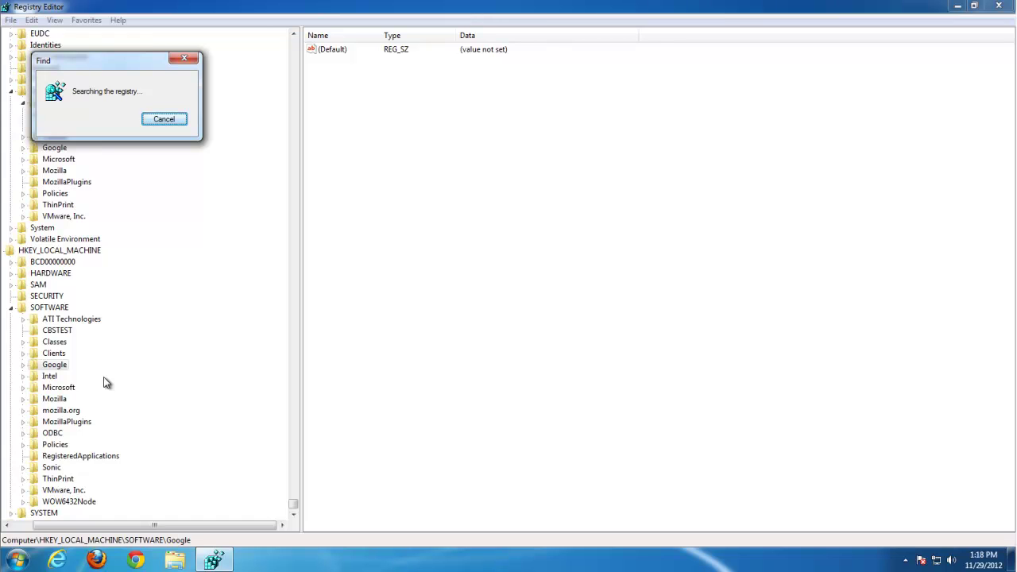
# - Dismiss the search-finished message and collapse the SOFTWARE, HKEY_CURRENT_USER and HKEY_LOCAL_MACHINE branches
pyautogui.press('Return')
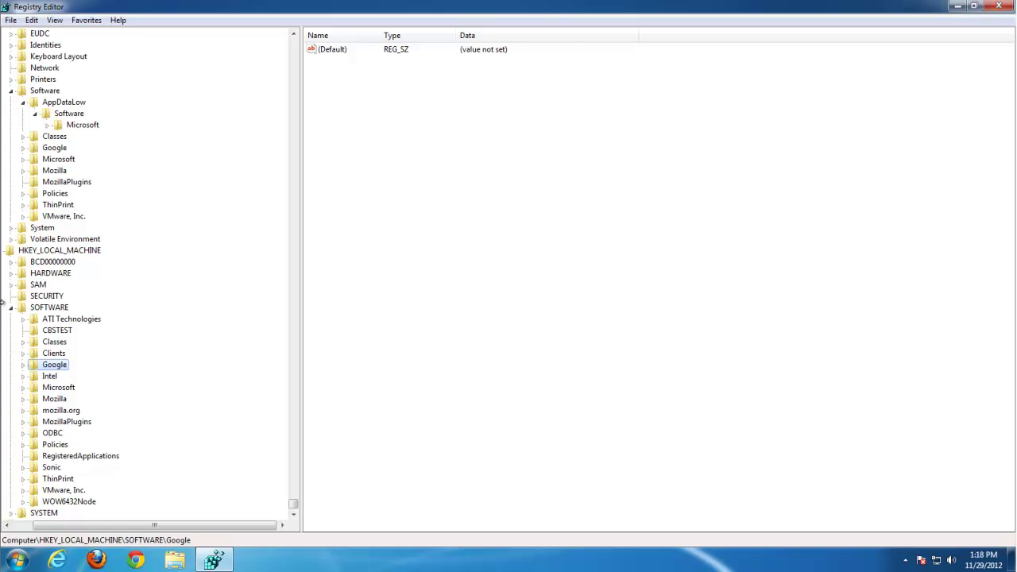
pyautogui.click(11, 308)
pyautogui.click(10, 262)
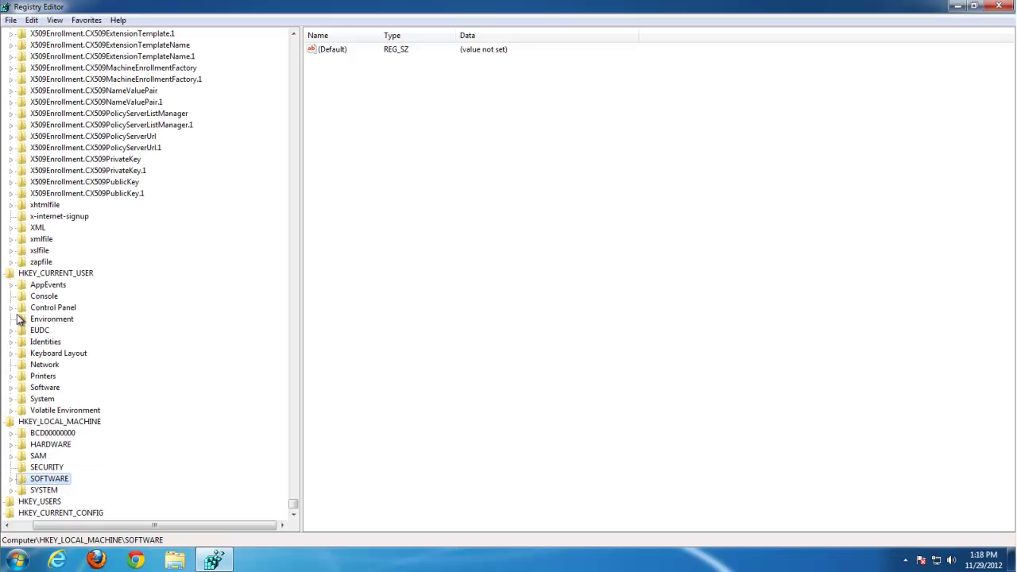
pyautogui.moveTo(76, 527); pyautogui.dragTo(56, 528)
pyautogui.click(21, 273)
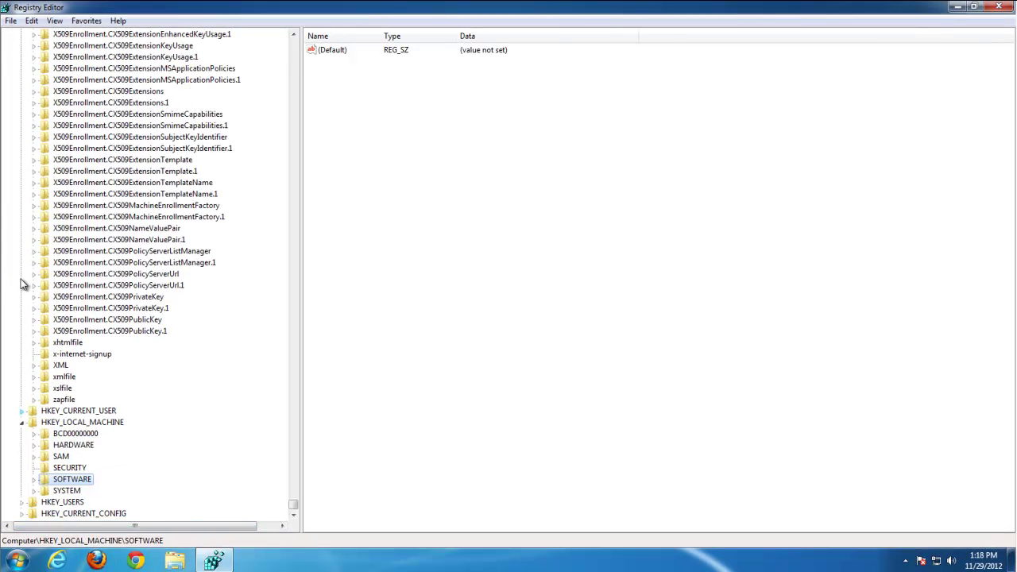
pyautogui.click(21, 422)
pyautogui.scroll(7, 155, 310)
pyautogui.scroll(5, 155, 282)
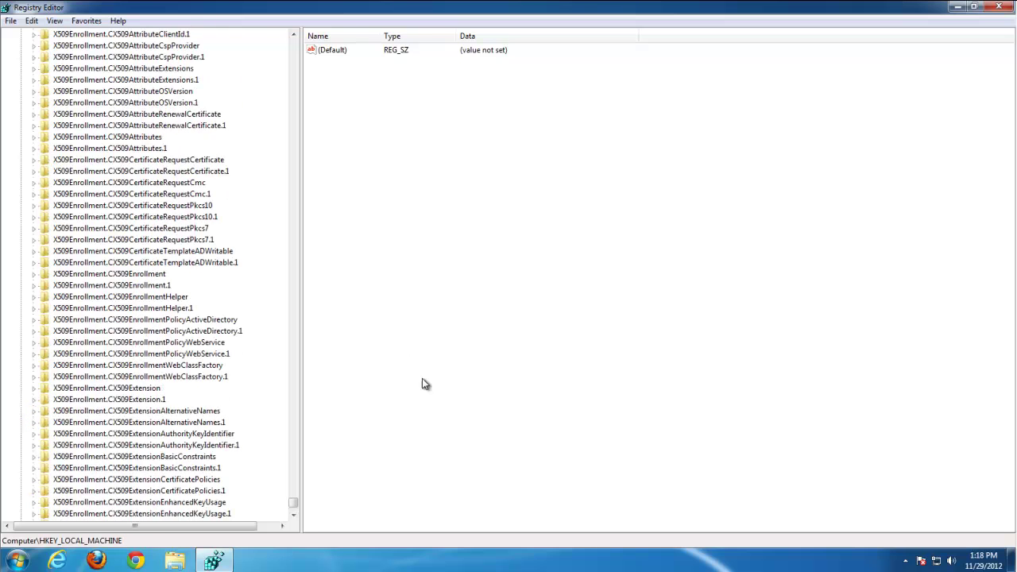
pyautogui.moveTo(294, 504); pyautogui.dragTo(318, 28)
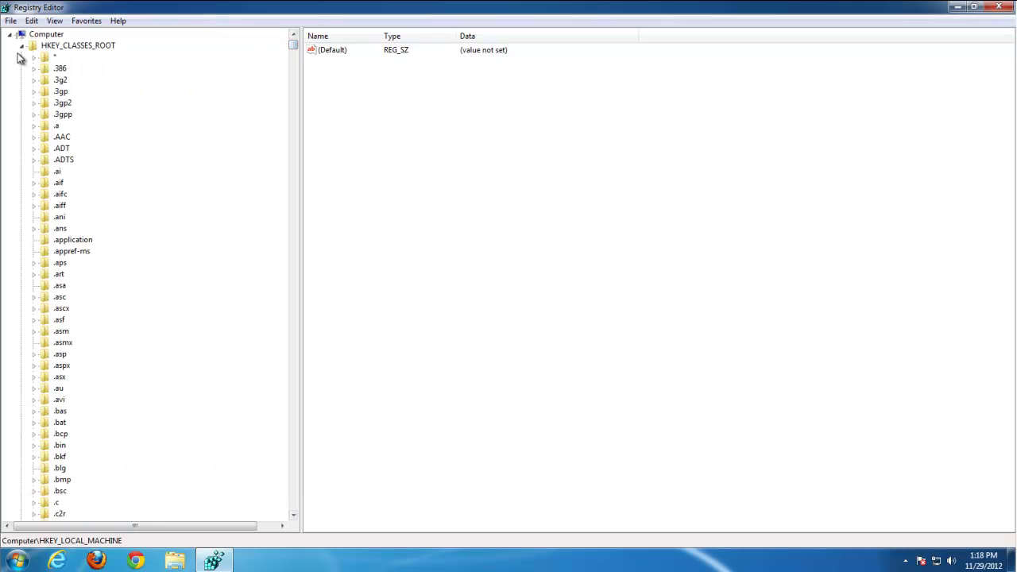
# - From the Computer root, search the registry for 'hao 123'
pyautogui.click(21, 45)
pyautogui.click(46, 34)
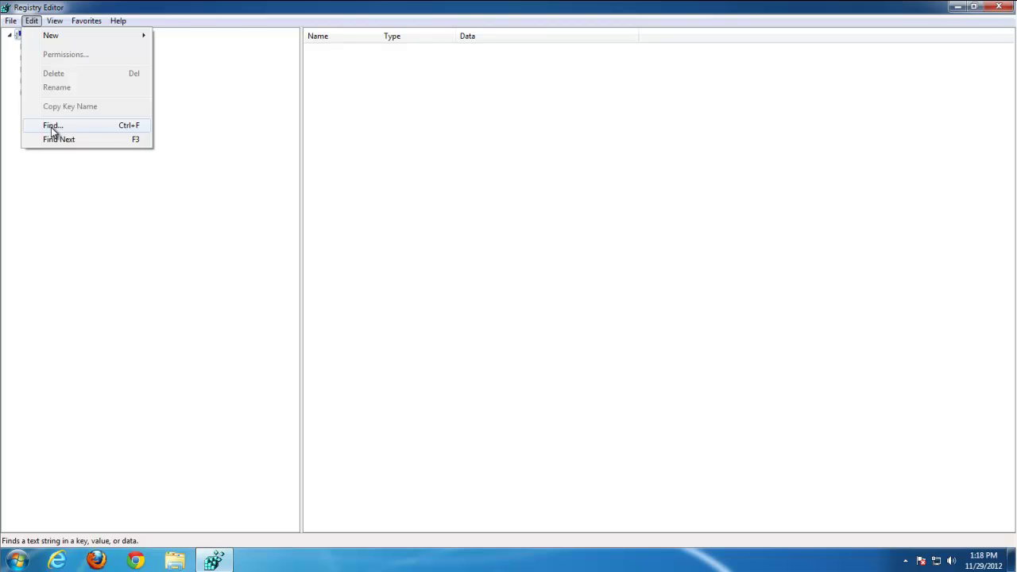
pyautogui.click(51, 124)
pyautogui.write('hao 123')
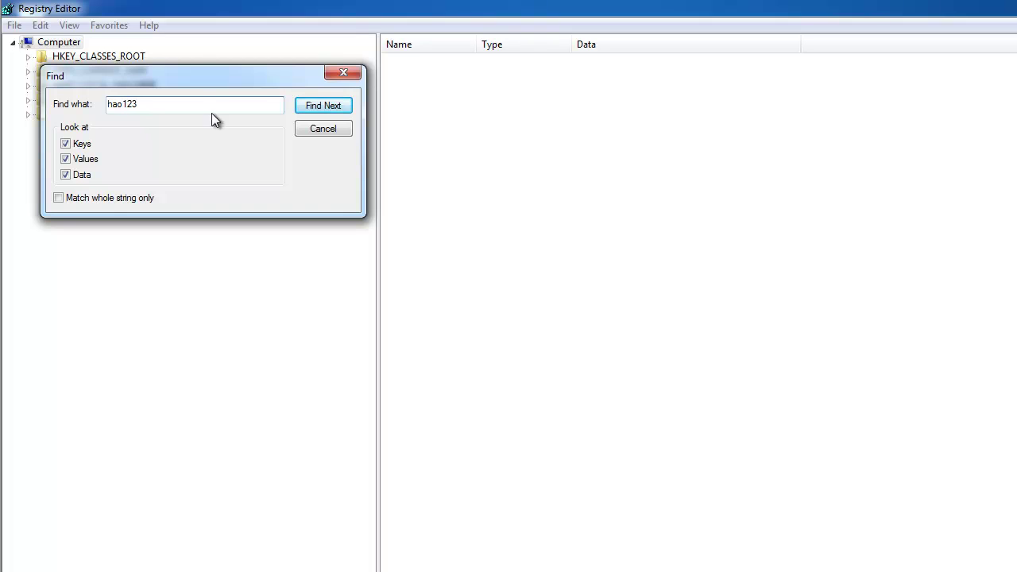
pyautogui.click(336, 106)
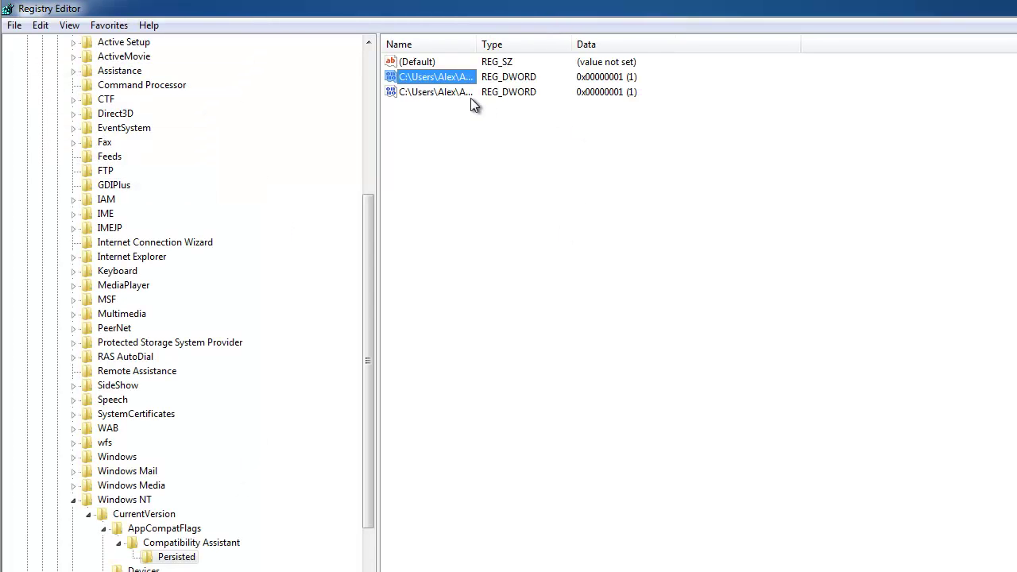
# - Delete the leftover hao123.exe and setup.exe values
pyautogui.moveTo(478, 45); pyautogui.dragTo(950, 50)
pyautogui.click(635, 133)
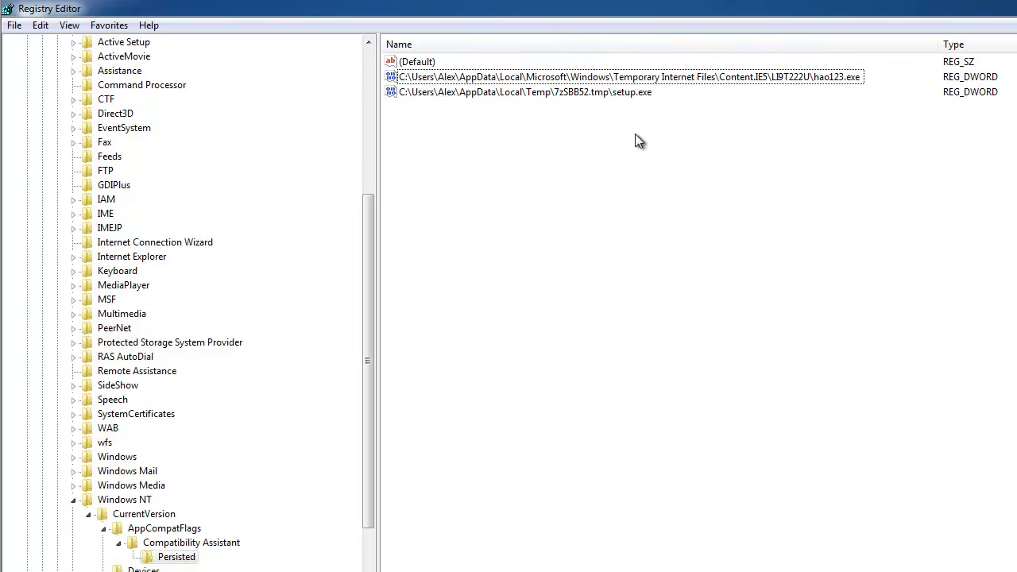
pyautogui.click(500, 78)
pyautogui.press('Delete')
pyautogui.press('Return')
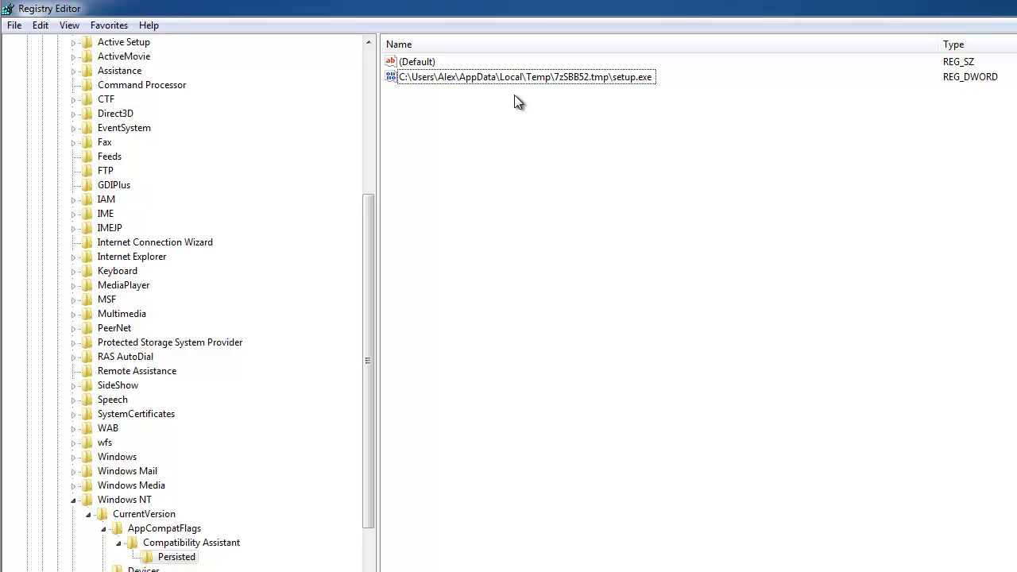
pyautogui.click(494, 78)
pyautogui.press('Delete')
pyautogui.press('Return')
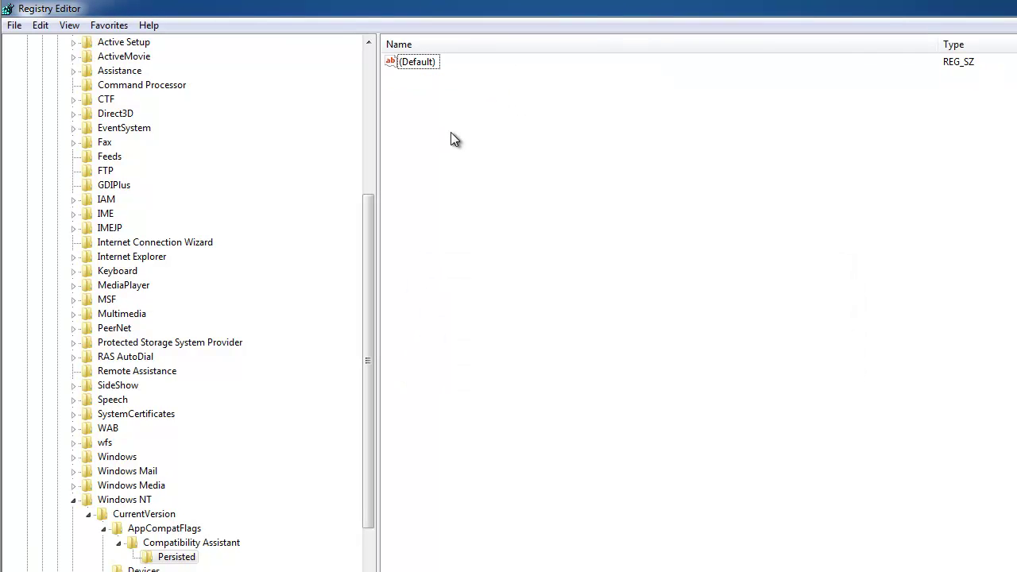
# - Delete the hao123_RASAPI32 and hao123_RASMANCS tracing keys
pyautogui.press('F3')
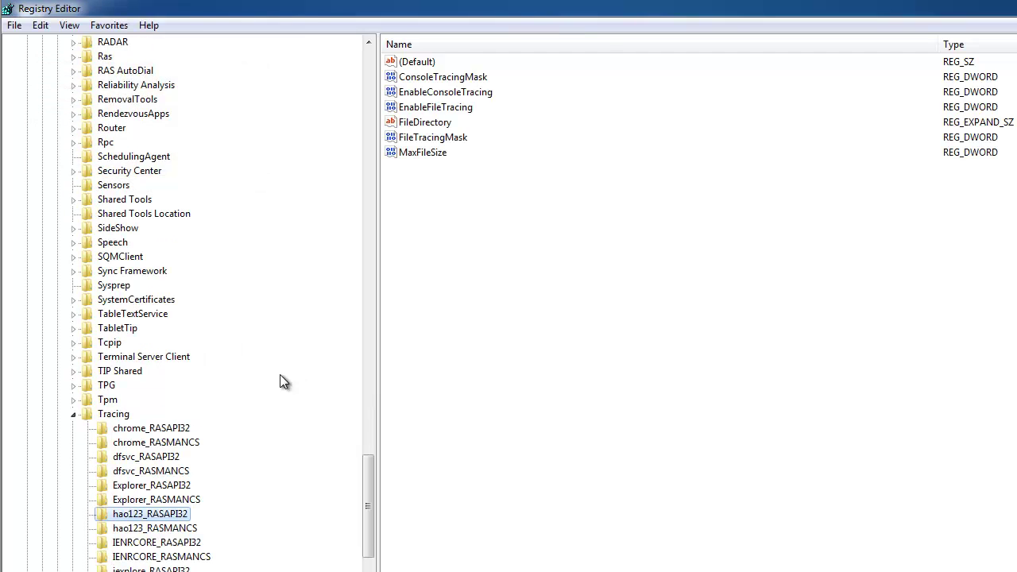
pyautogui.press('Delete')
pyautogui.press('Return')
pyautogui.press('Delete')
pyautogui.press('Return')
pyautogui.press('Delete')
pyautogui.press('Return')
# - Search again for hao123 until the registry search reports it is finished
pyautogui.press('F3')
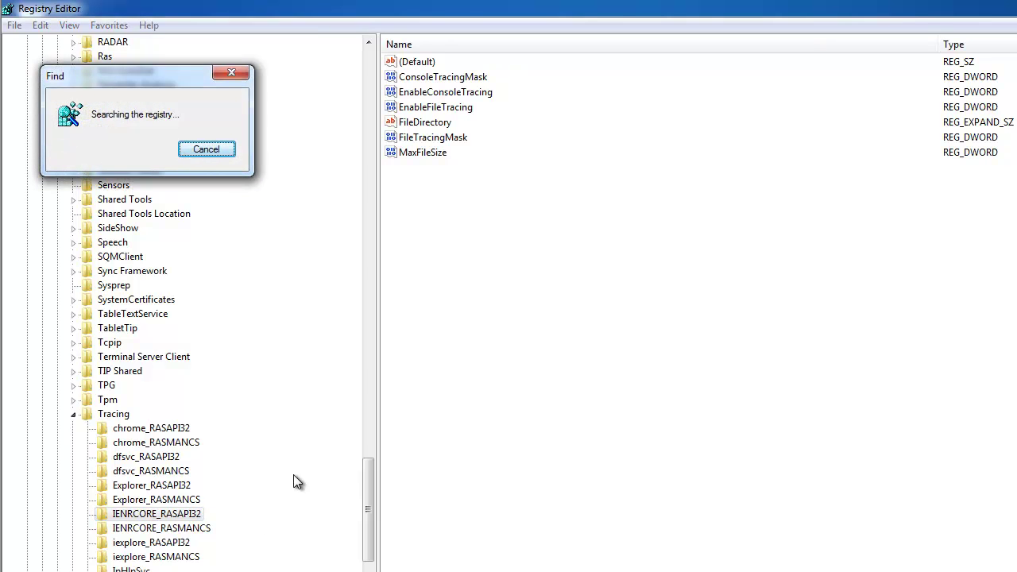
pyautogui.click(724, 348)
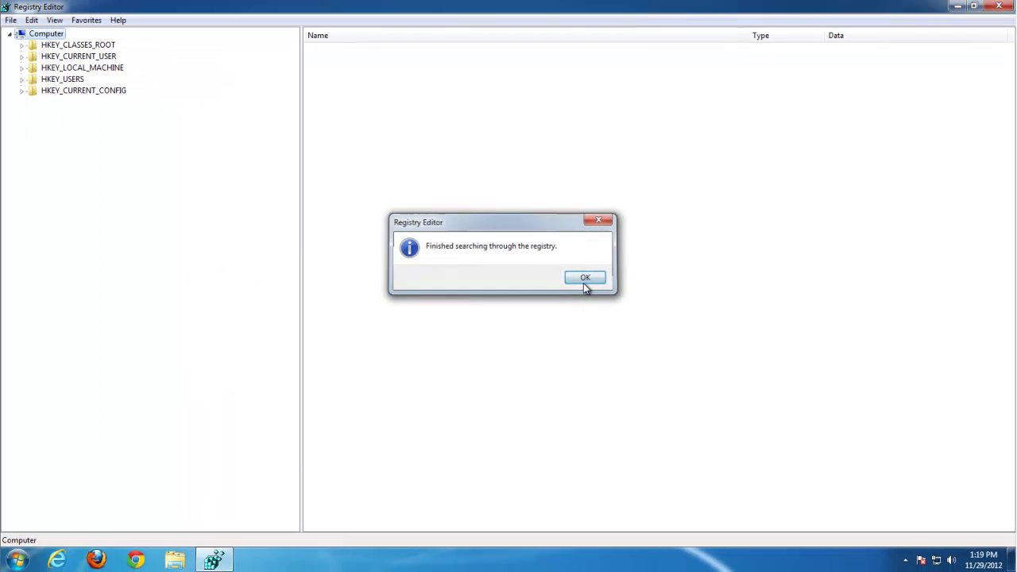
pyautogui.click(582, 280)
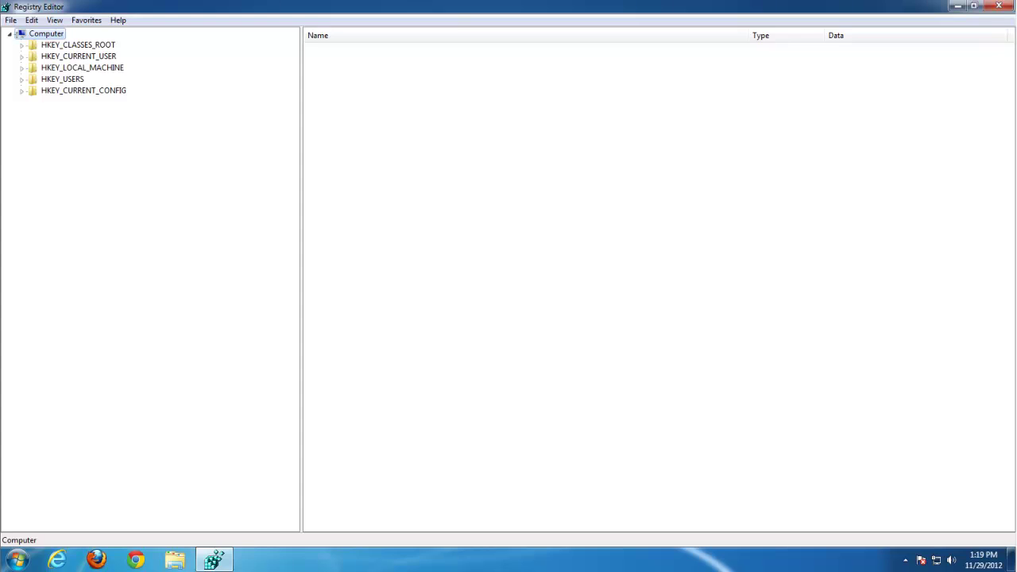
# - Close Registry Editor, find the hao123 installer via Start search, and delete it from Downloads
pyautogui.click(999, 6)
pyautogui.click(17, 561)
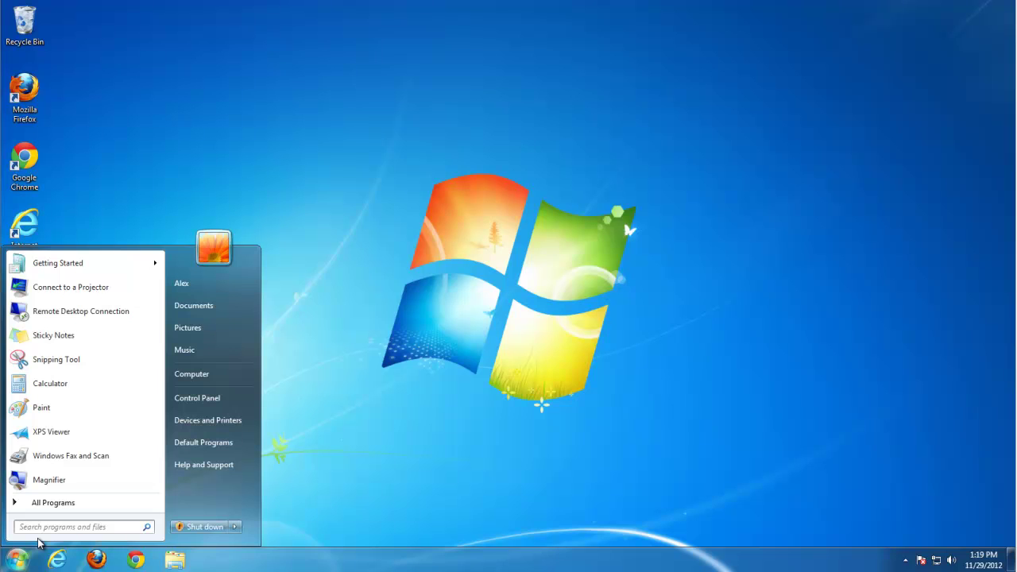
pyautogui.write('hao123')
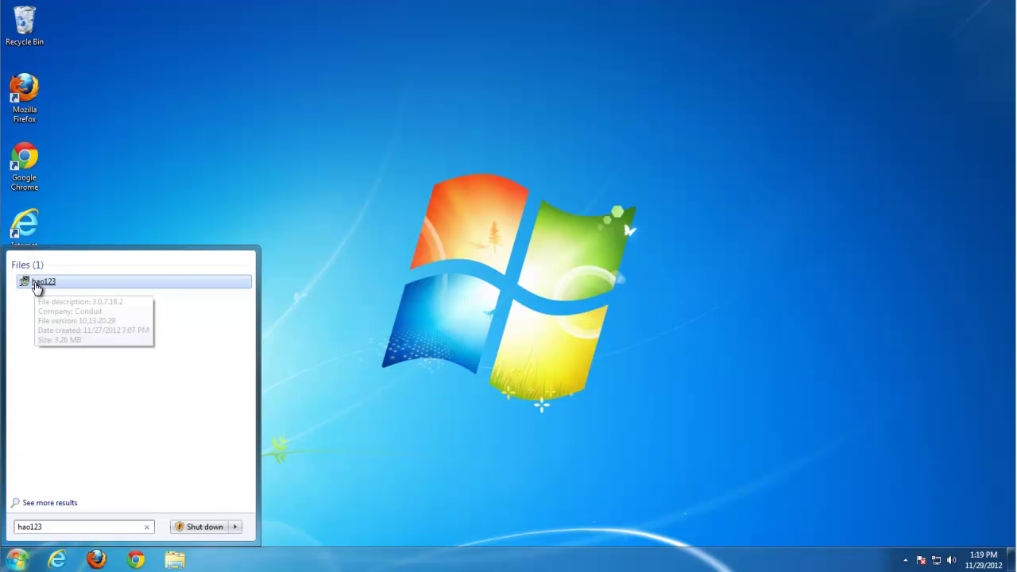
pyautogui.rightClick(36, 287)
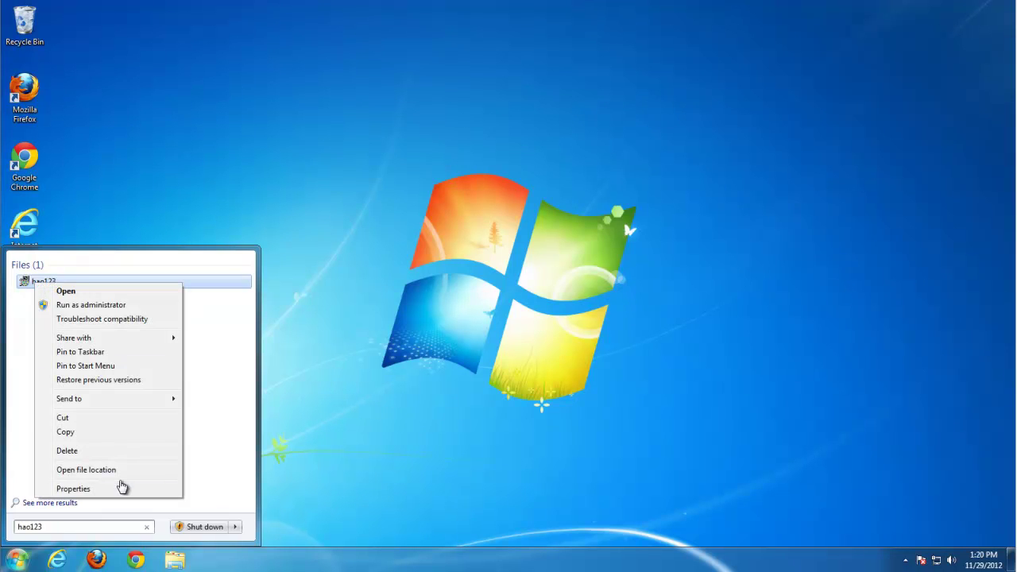
pyautogui.click(87, 469)
pyautogui.click(378, 256)
pyautogui.click(346, 180)
pyautogui.press('Delete')
pyautogui.press('Return')
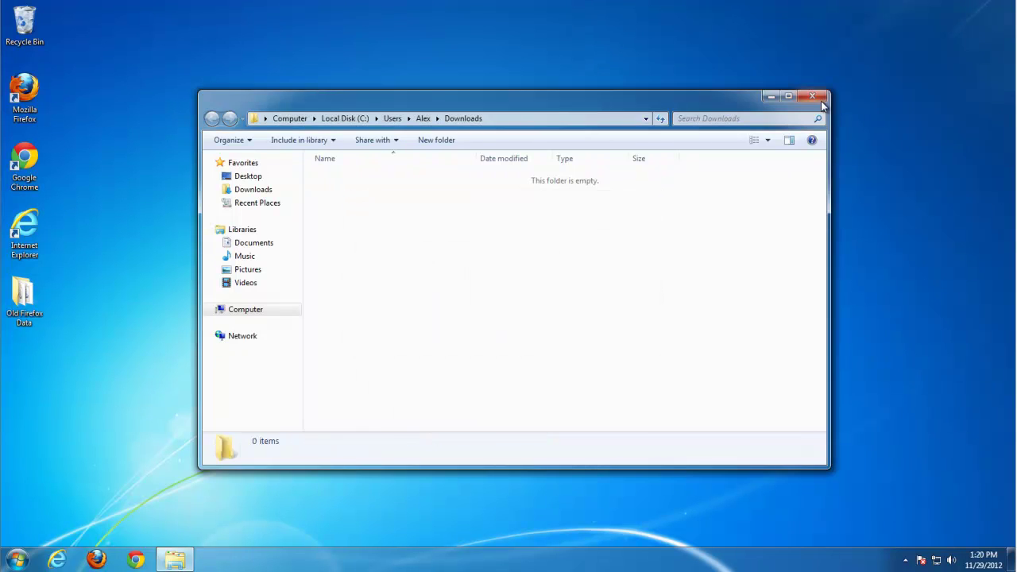
pyautogui.click(812, 96)
# - Search the whole computer for hao123 and delete the localstorage and localstorage-journal files
pyautogui.click(19, 560)
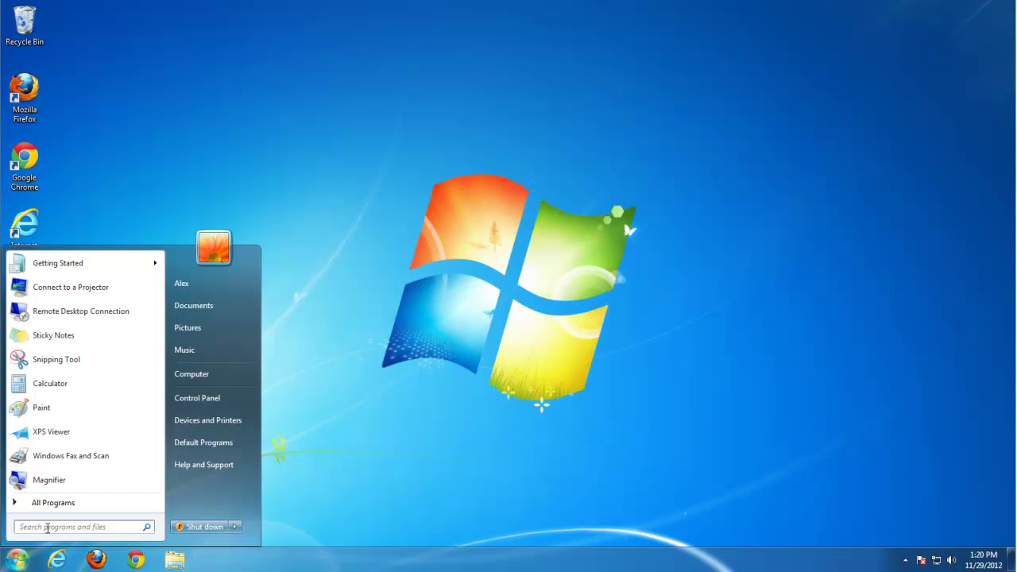
pyautogui.write('hao1')
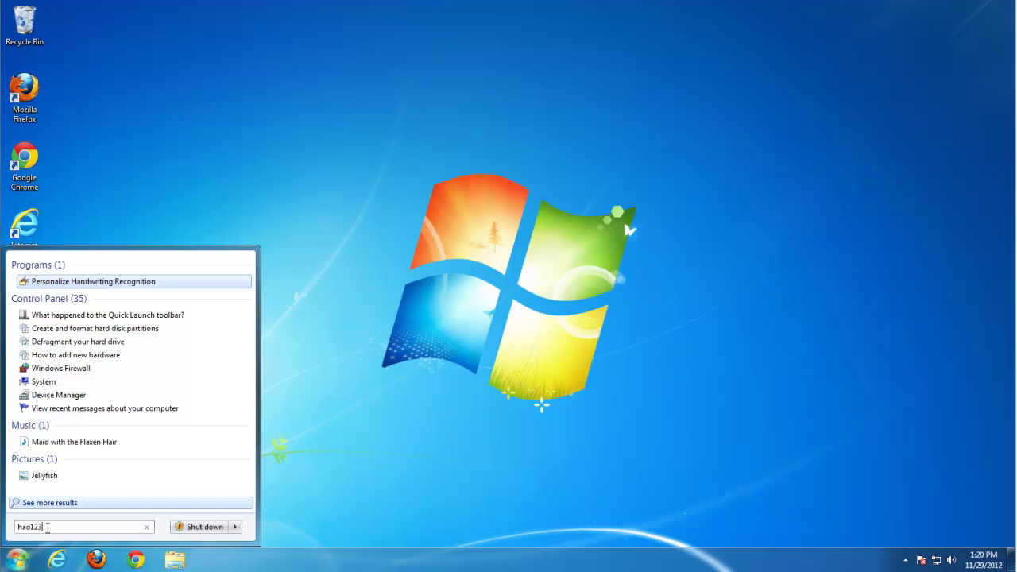
pyautogui.write('23')
pyautogui.click(49, 503)
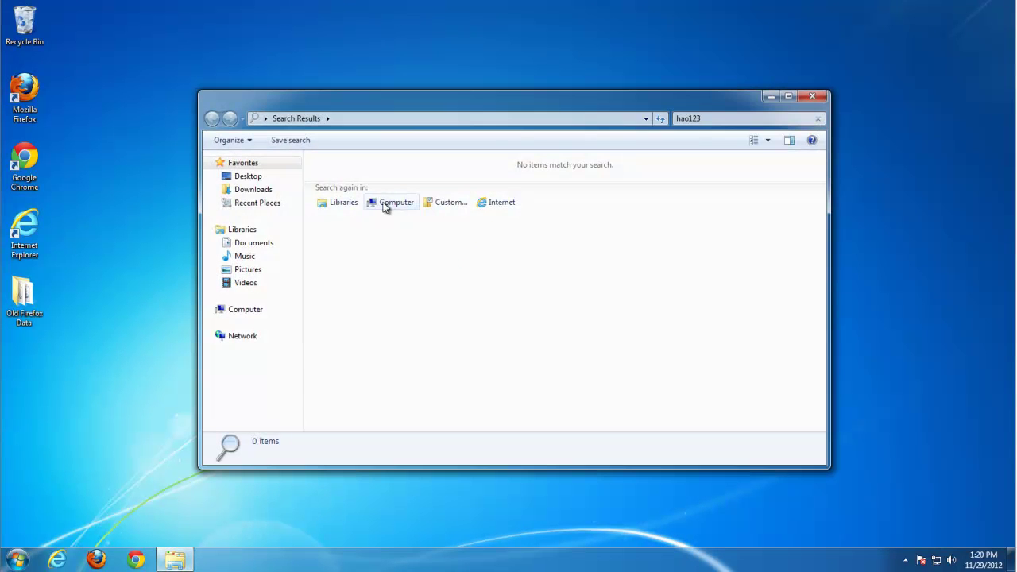
pyautogui.click(388, 203)
pyautogui.moveTo(416, 99); pyautogui.dragTo(400, 86)
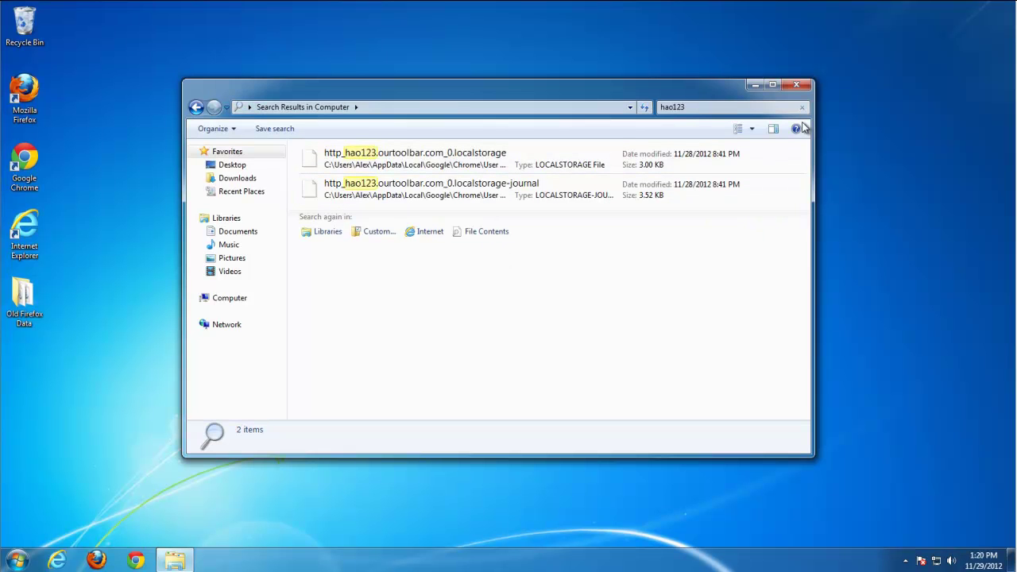
pyautogui.click(772, 84)
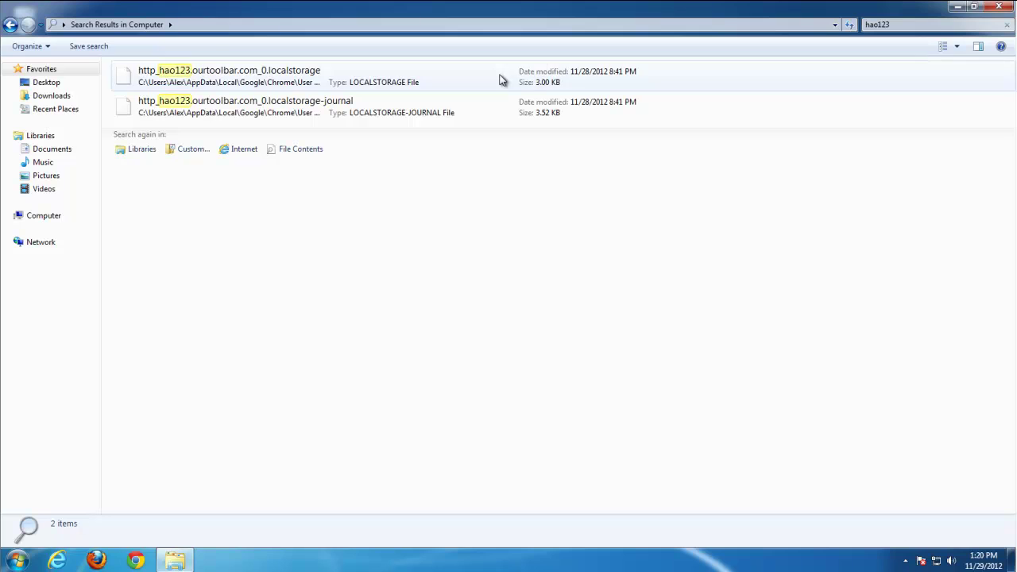
pyautogui.click(304, 86)
pyautogui.press('Delete')
pyautogui.press('Return')
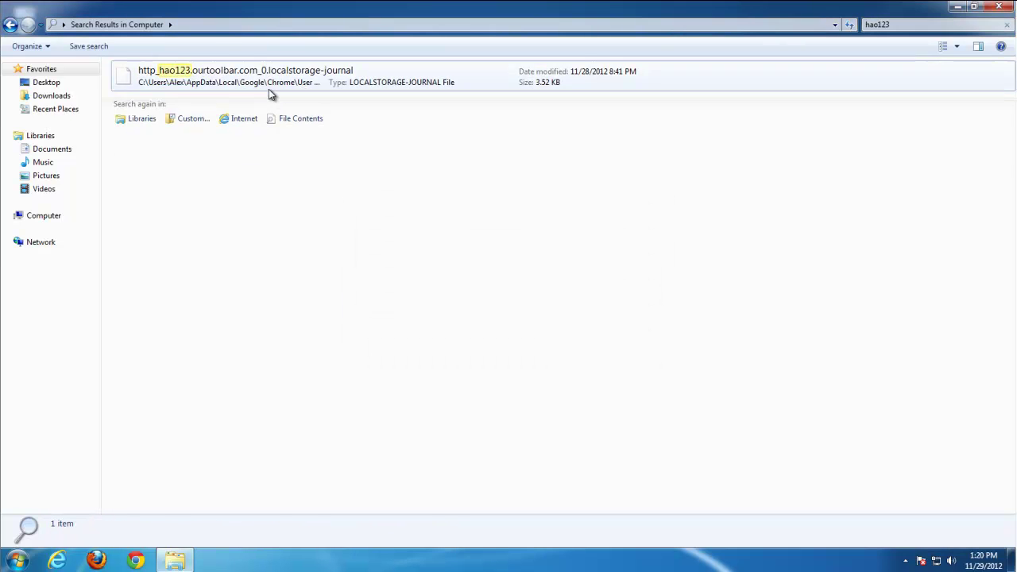
pyautogui.press('Delete')
pyautogui.press('Return')
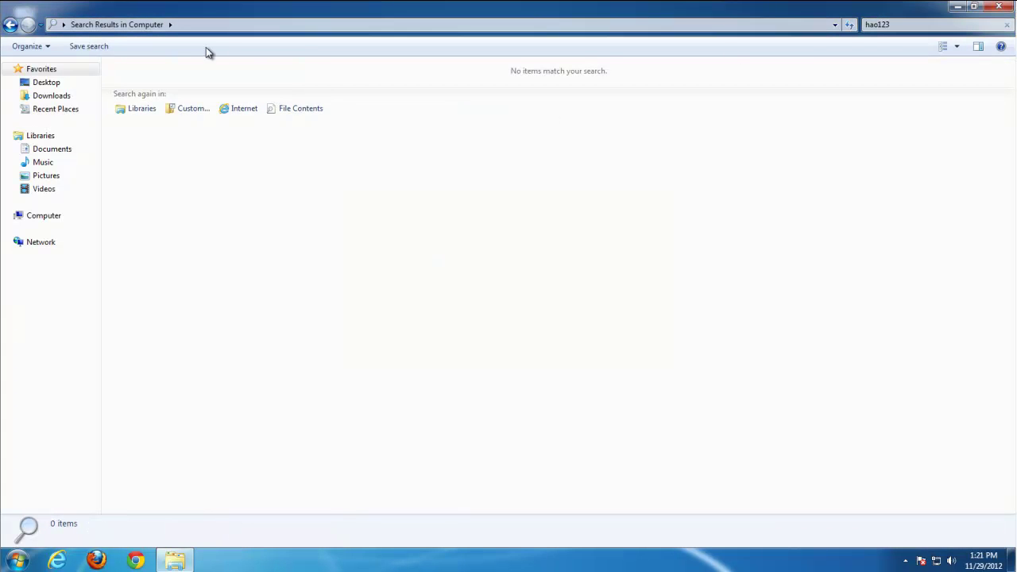
pyautogui.click(896, 25)
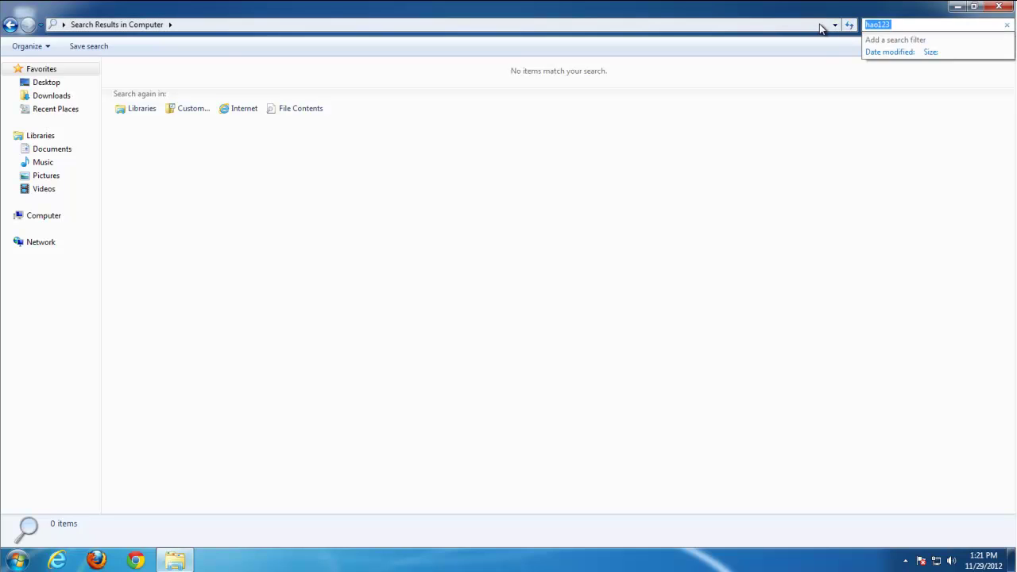
# - Search Explorer for conduit and delete the Conduit alerts feed XML file
pyautogui.write('conduit')
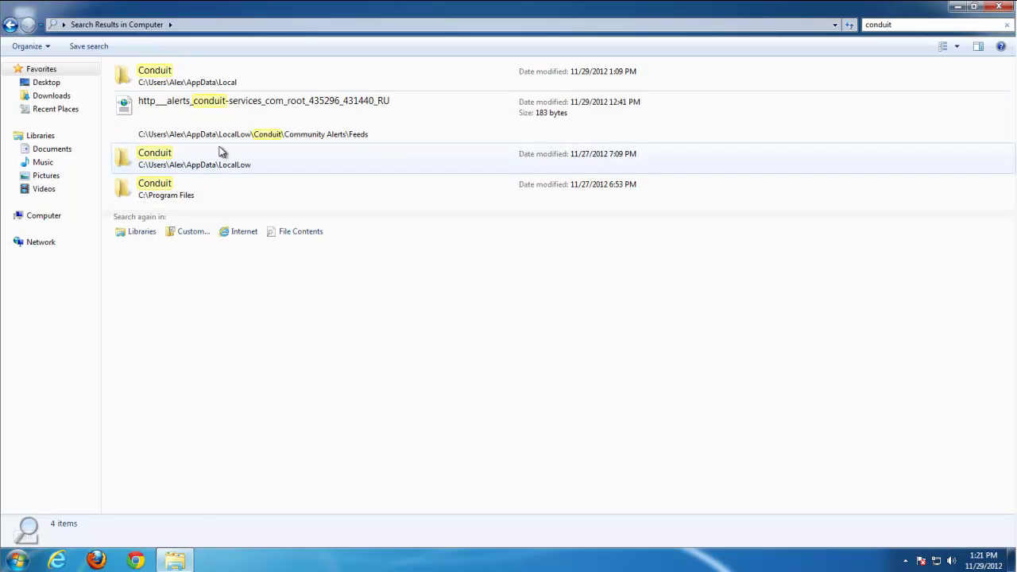
pyautogui.click(188, 193)
pyautogui.click(200, 120)
pyautogui.press('Delete')
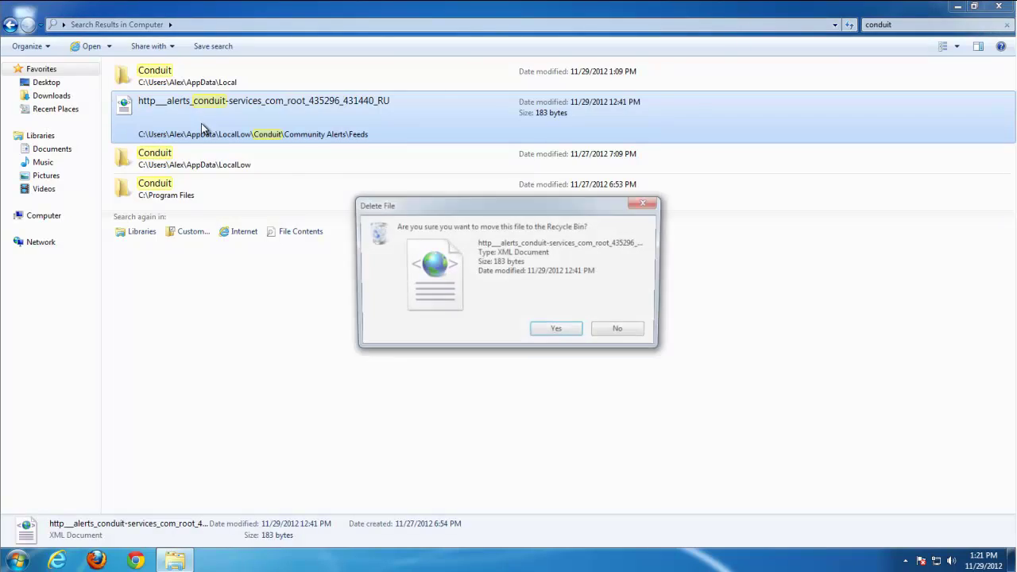
pyautogui.press('Return')
# - Delete the Conduit folders in AppData\Local, AppData\LocalLow and Program Files, granting admin permission
pyautogui.click(182, 75)
pyautogui.press('Delete')
pyautogui.press('Return')
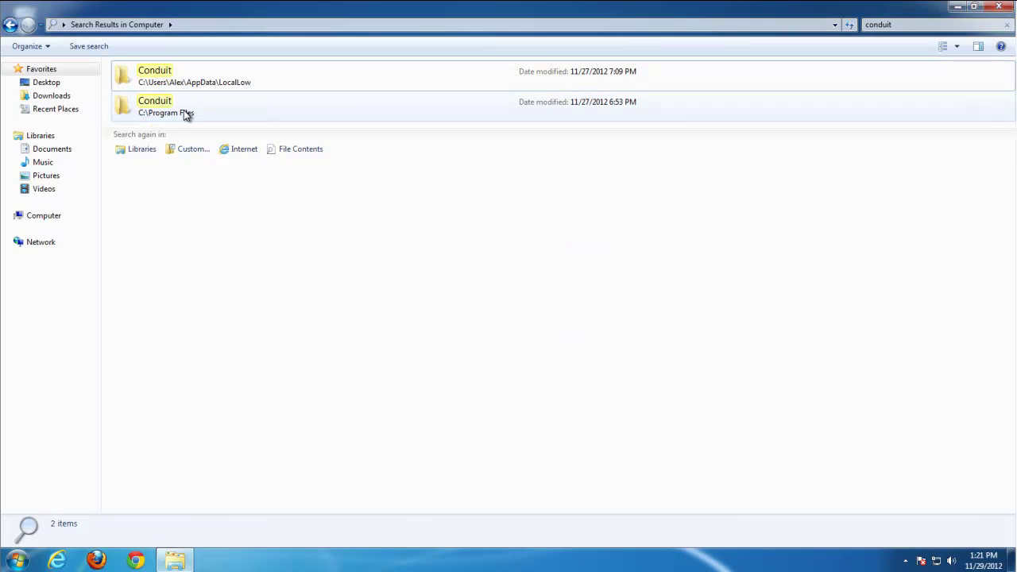
pyautogui.click(159, 74)
pyautogui.press('Delete')
pyautogui.press('Return')
pyautogui.click(161, 81)
pyautogui.press('Delete')
pyautogui.press('Return')
pyautogui.click(508, 335)
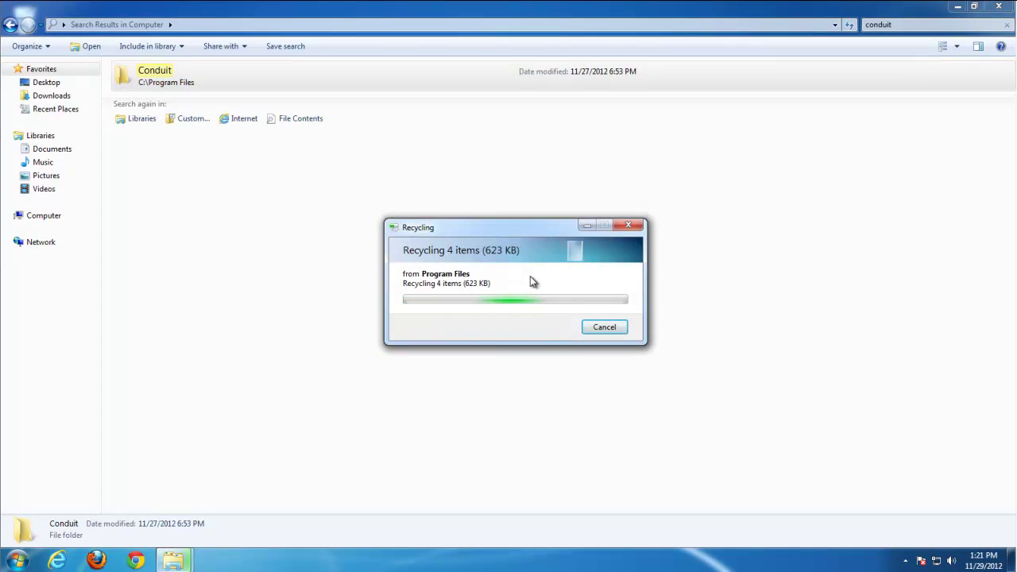
# - Refresh the conduit results to confirm none remain, close Explorer, and refresh the desktop
pyautogui.click(921, 26)
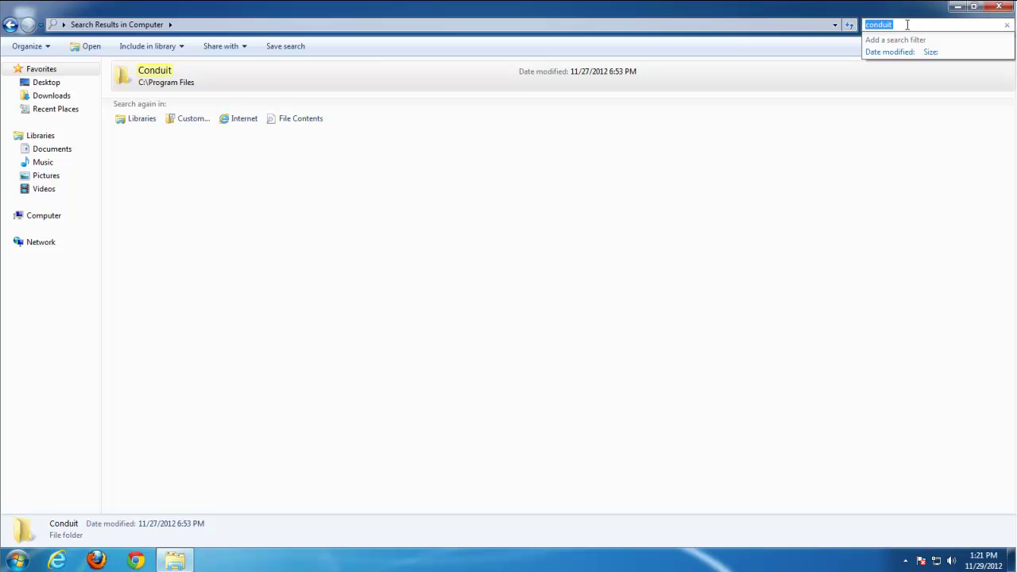
pyautogui.click(905, 24)
pyautogui.rightClick(395, 172)
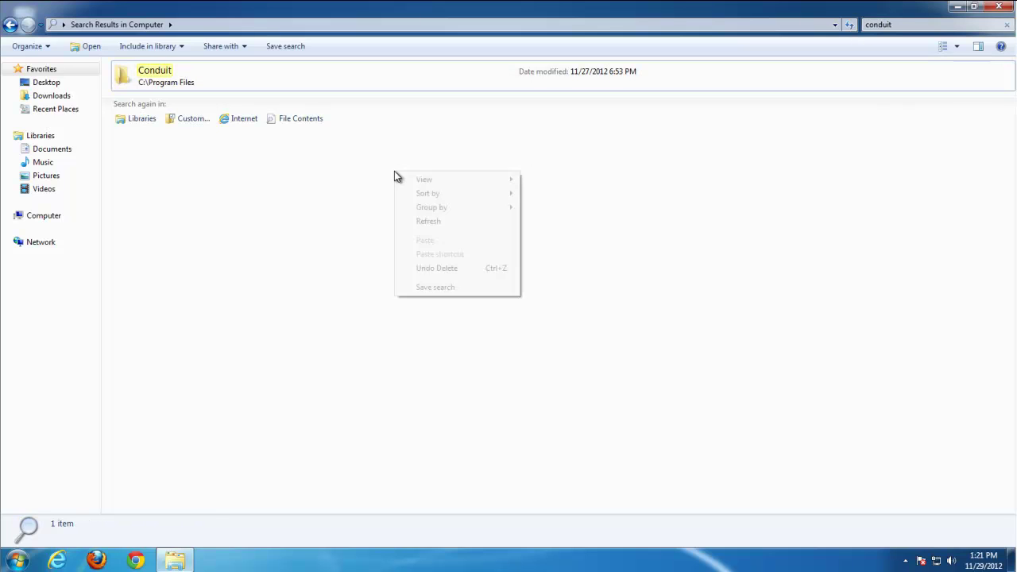
pyautogui.click(433, 221)
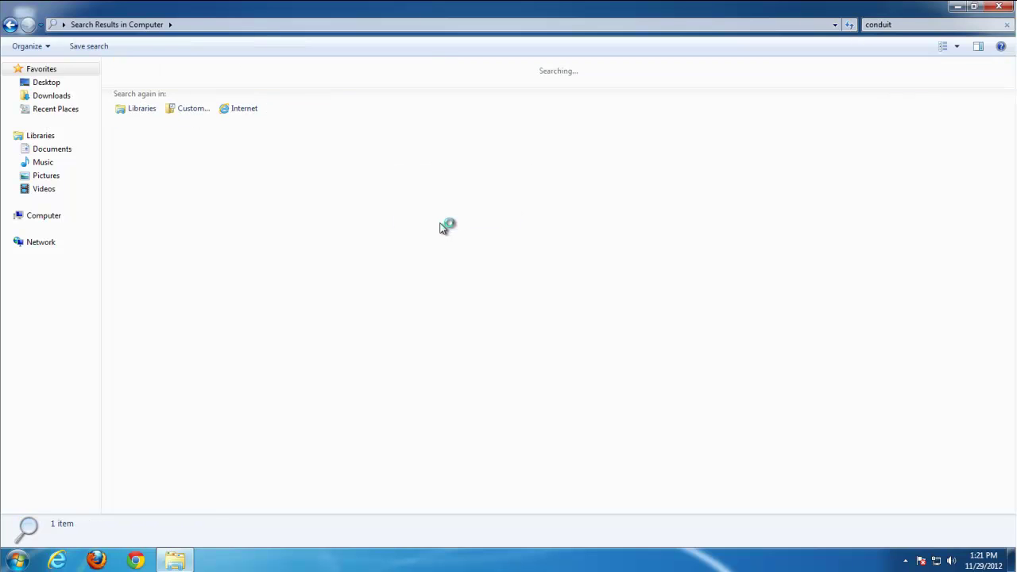
pyautogui.click(999, 6)
pyautogui.rightClick(194, 242)
pyautogui.click(224, 278)
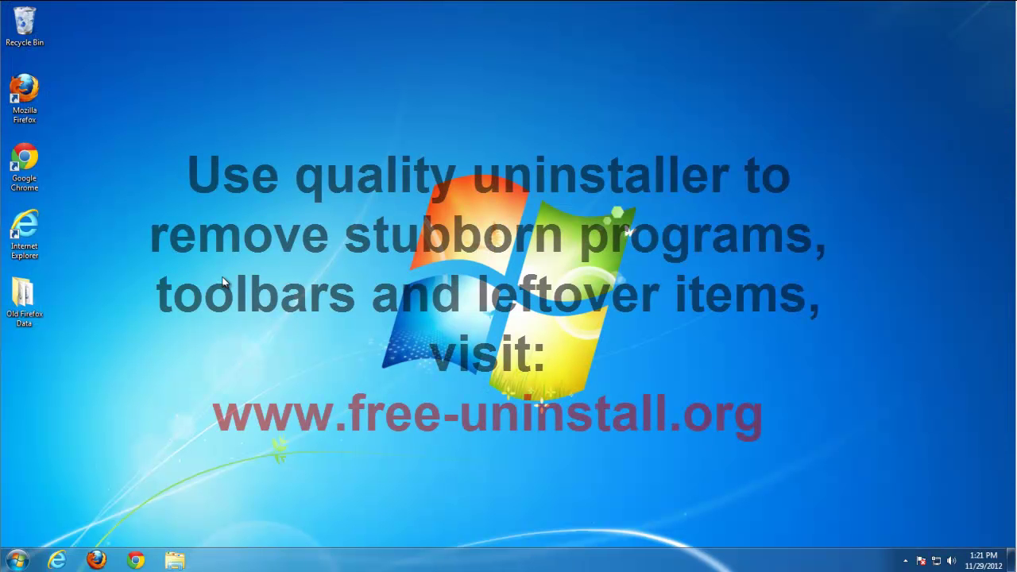